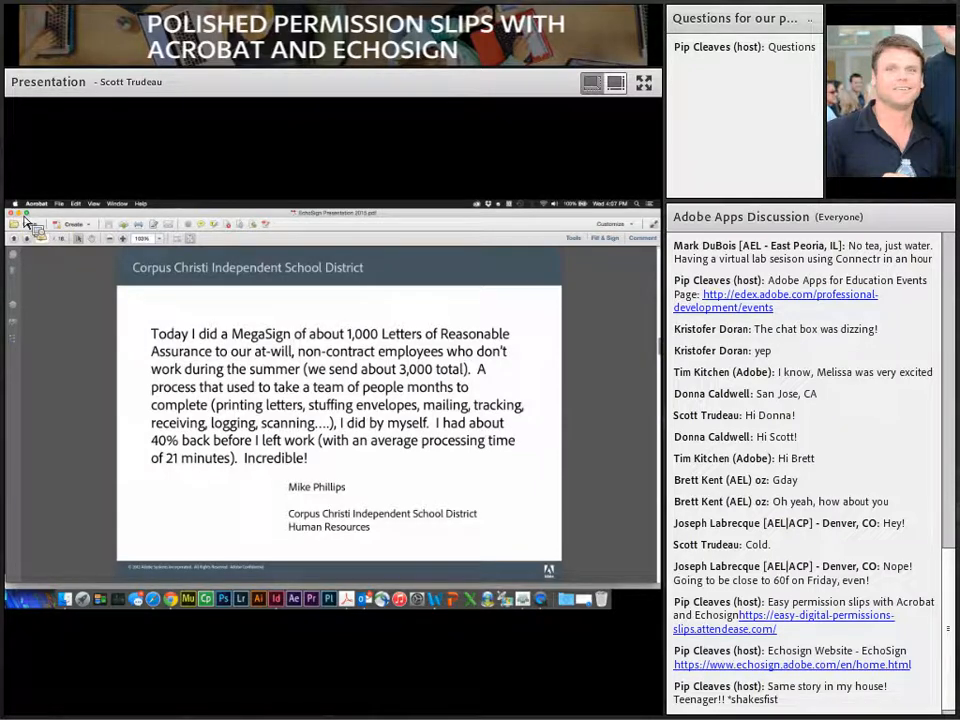
Step: Minimize the slide presentation and look over the permission slip draft in Word
{"action": "left_click", "coordinate": [20, 213]}
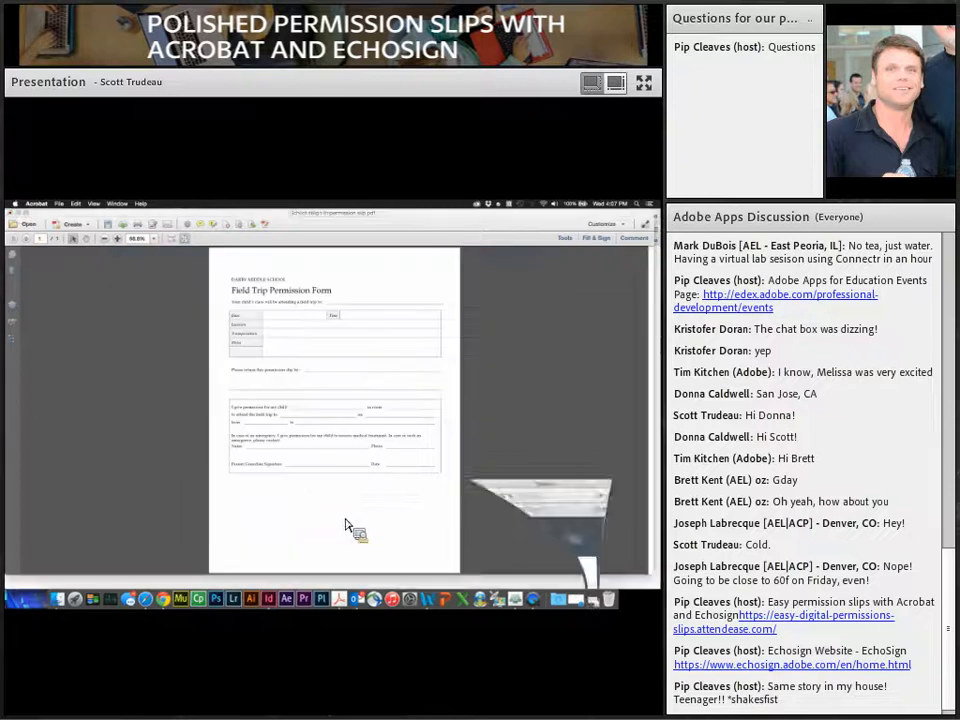
{"action": "left_click", "coordinate": [426, 599]}
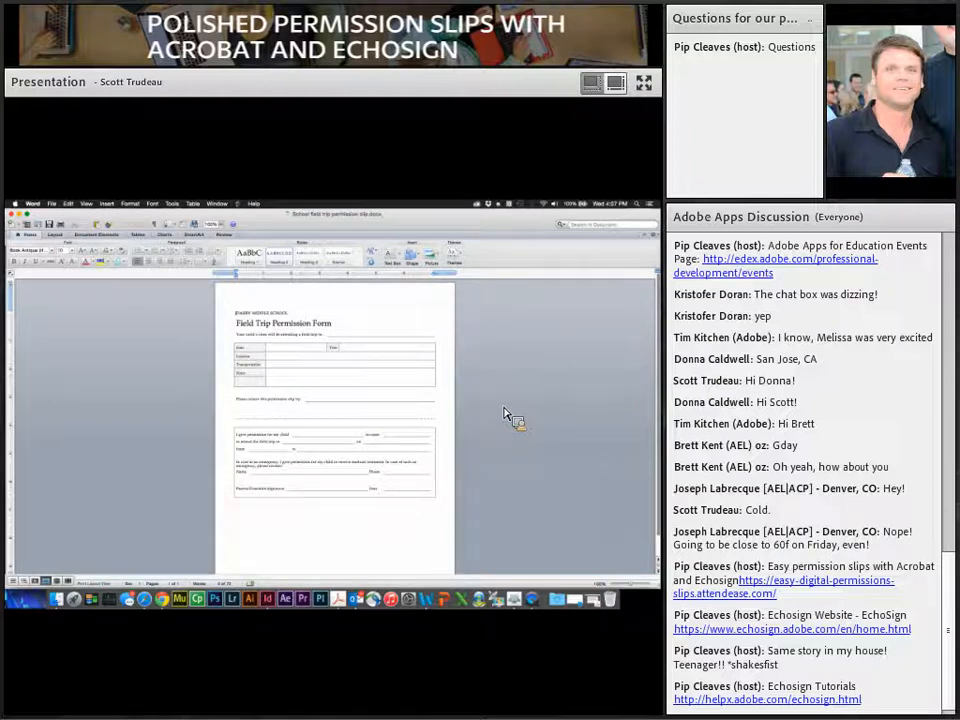
{"action": "scroll", "coordinate": [283, 395], "scroll_direction": "down", "scroll_amount": 2}
{"action": "scroll", "coordinate": [283, 395], "scroll_direction": "up", "scroll_amount": 1}
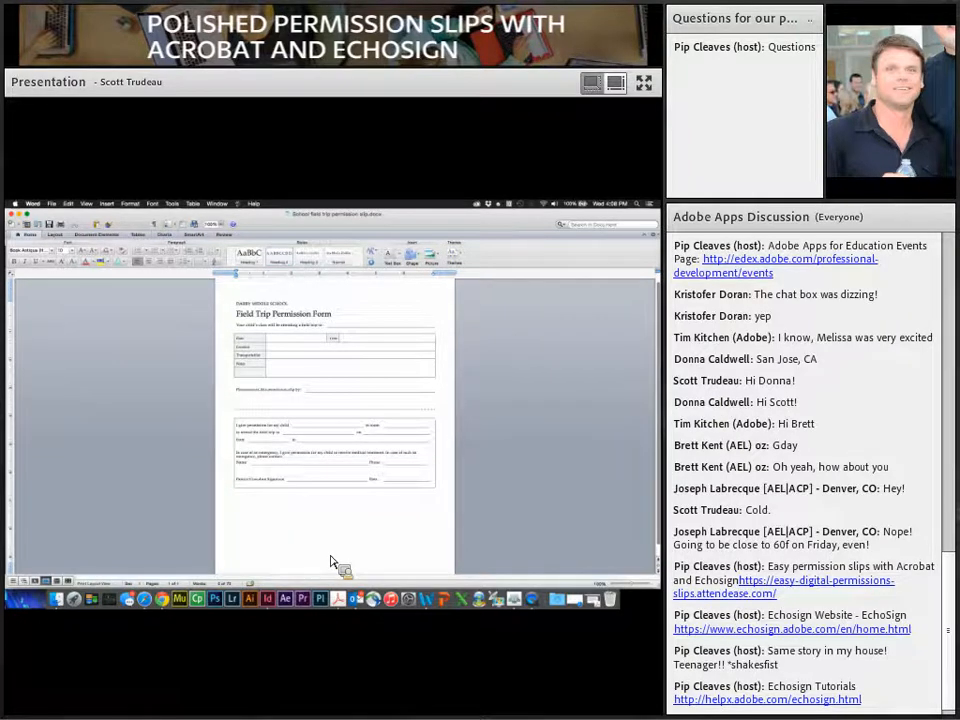
Step: Bring the Field Trip Permission Form PDF back in Acrobat with its Forms tools showing
{"action": "left_click", "coordinate": [340, 599]}
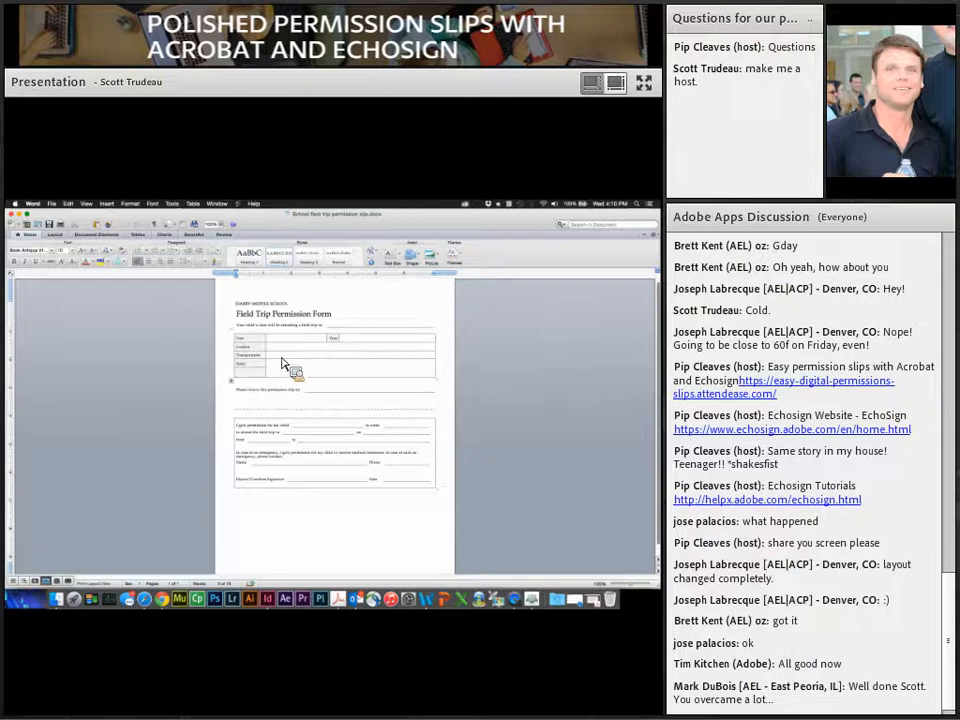
{"action": "left_click", "coordinate": [340, 601]}
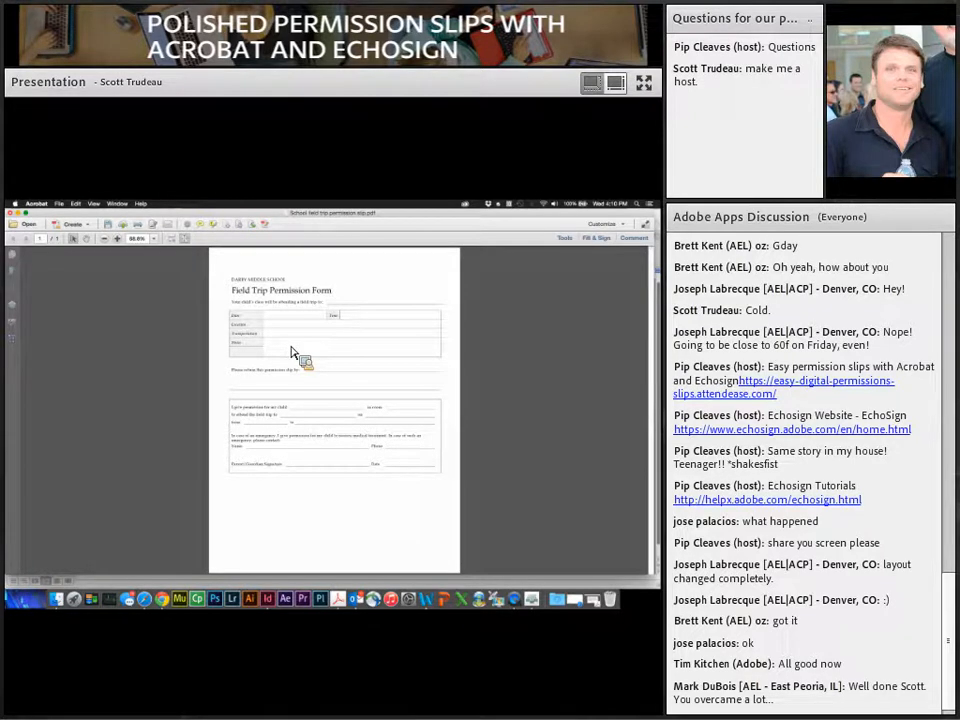
{"action": "left_click", "coordinate": [565, 239]}
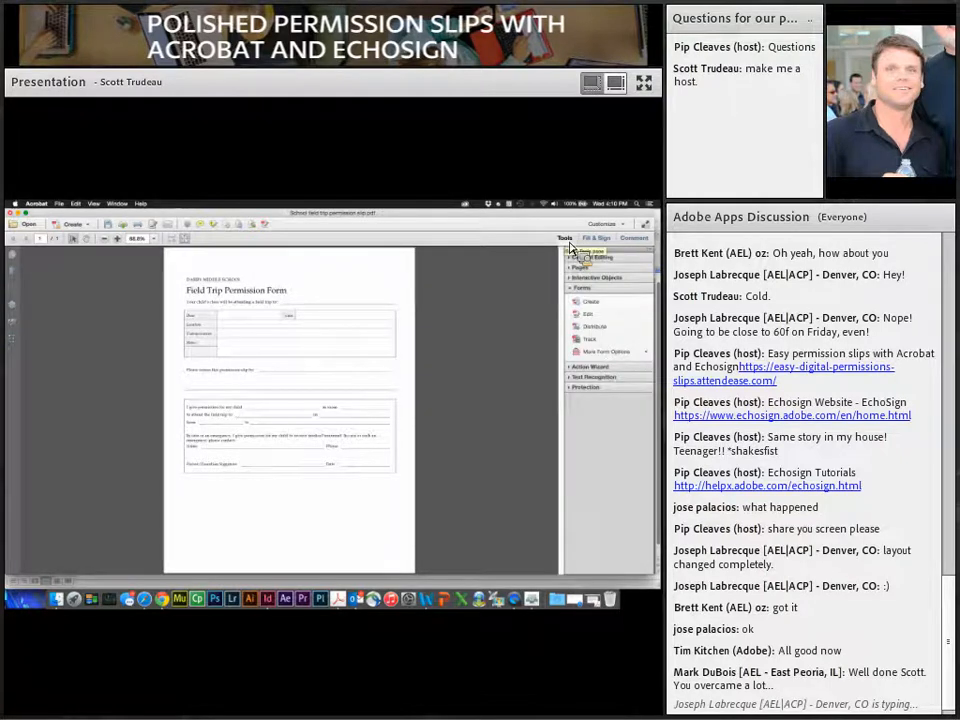
Step: Create a form from the current document so Acrobat auto-detects its fields
{"action": "left_click", "coordinate": [586, 311]}
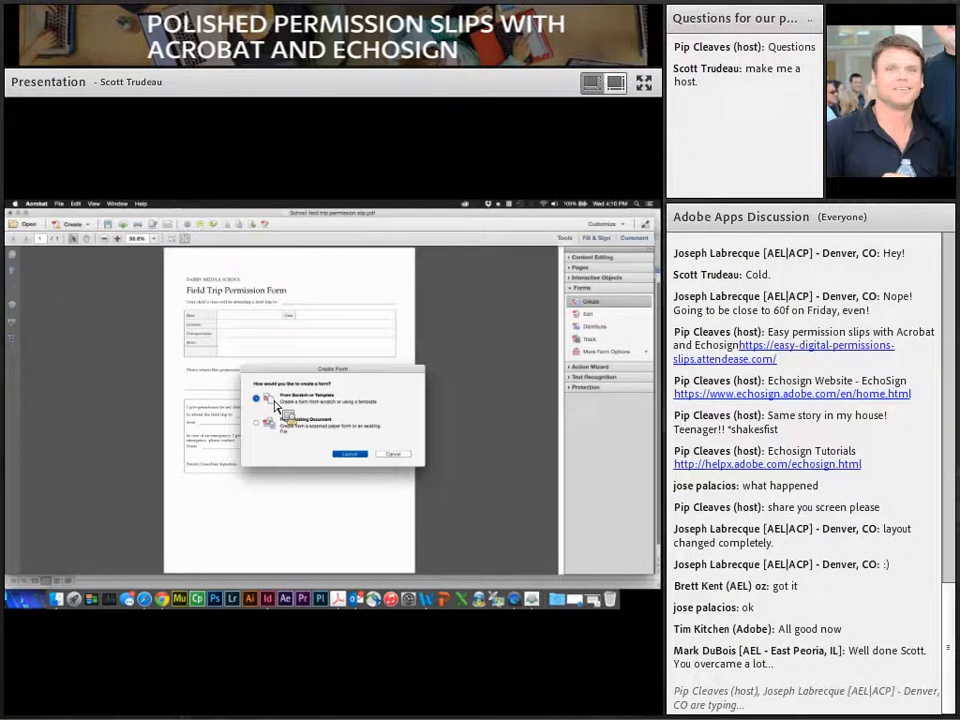
{"action": "left_click", "coordinate": [266, 421]}
{"action": "left_click", "coordinate": [356, 456]}
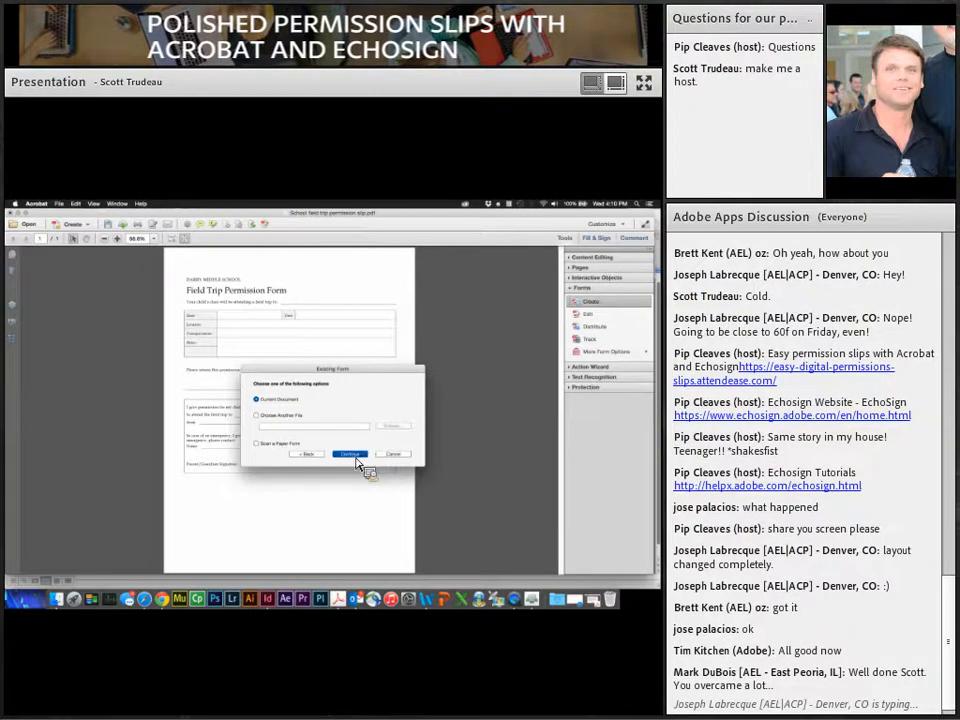
{"action": "left_click", "coordinate": [357, 463]}
{"action": "left_click", "coordinate": [395, 351]}
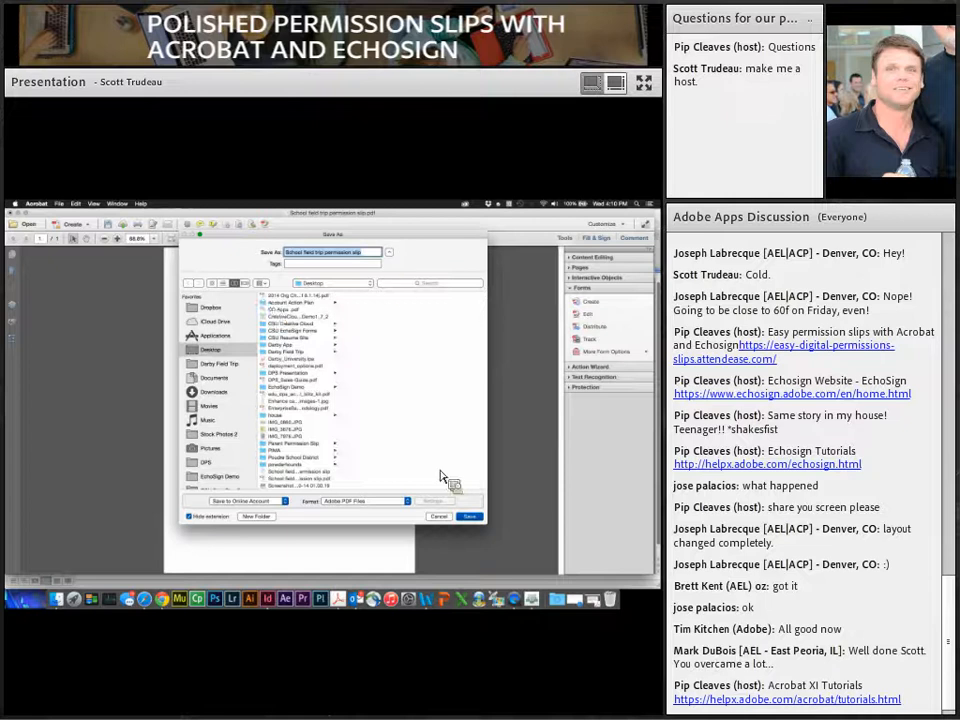
Step: Save the form as 'School field trip permission slip 2'
{"action": "left_click", "coordinate": [378, 254]}
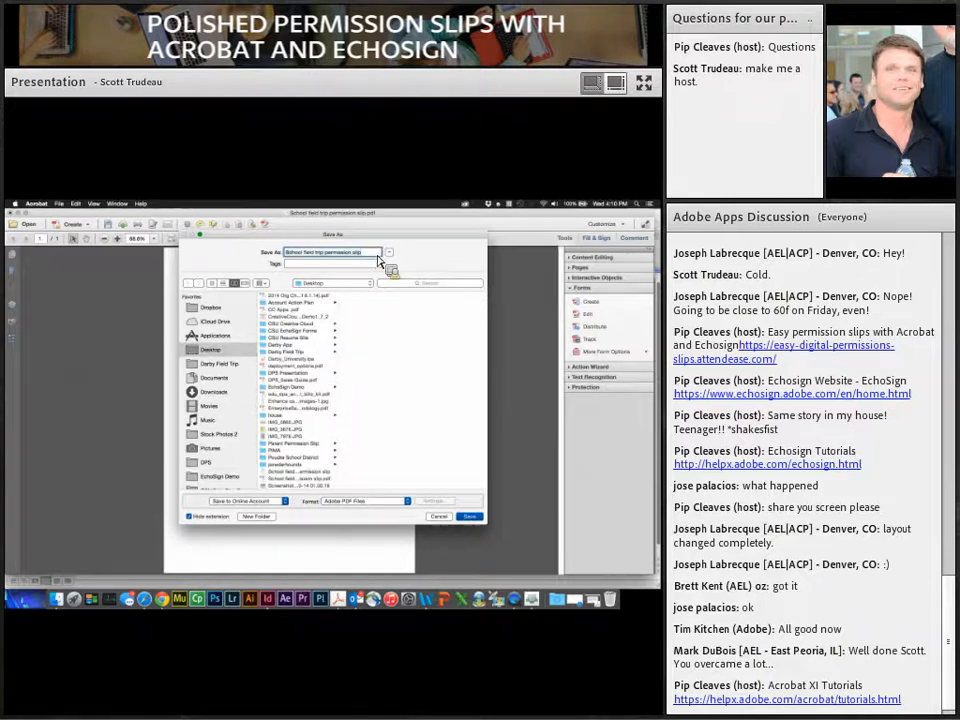
{"action": "type", "text": "2"}
{"action": "key", "text": "Return"}
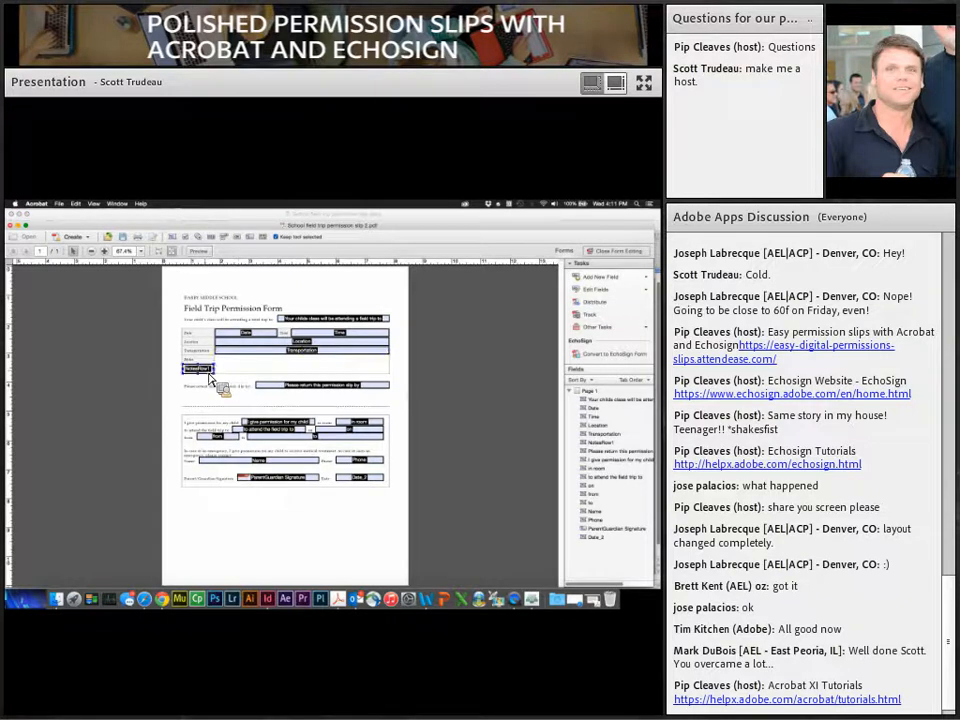
Step: Delete the NotesRow1 field and draw a new text field across the Notes row
{"action": "left_click", "coordinate": [208, 373]}
{"action": "key", "text": "Delete"}
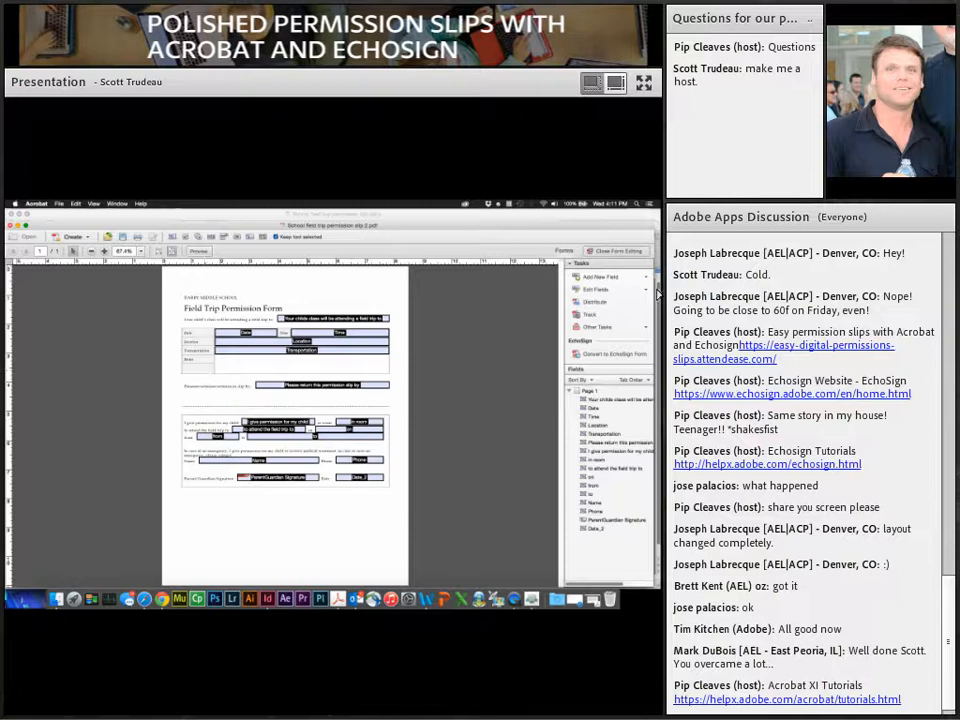
{"action": "left_click", "coordinate": [612, 280]}
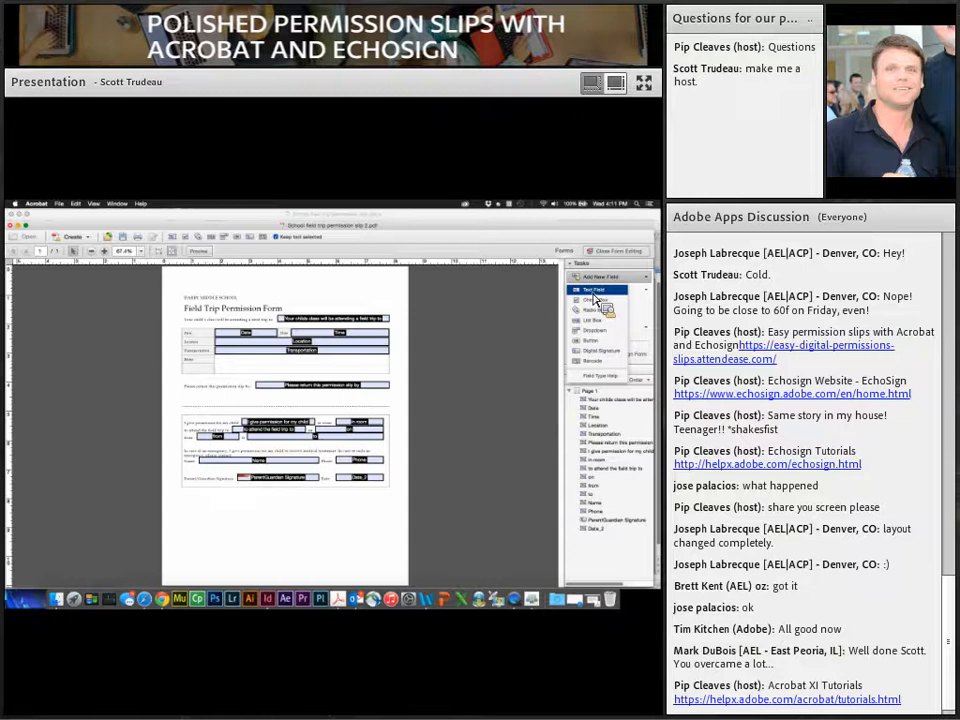
{"action": "left_click", "coordinate": [594, 293]}
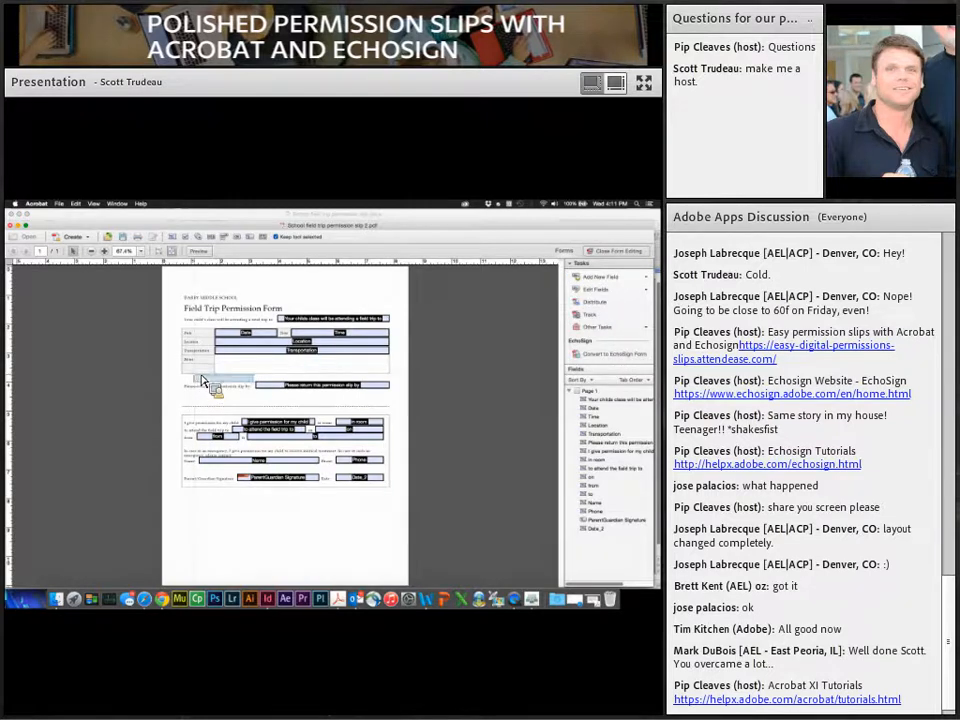
{"action": "left_click_drag", "start_coordinate": [219, 359], "coordinate": [391, 381]}
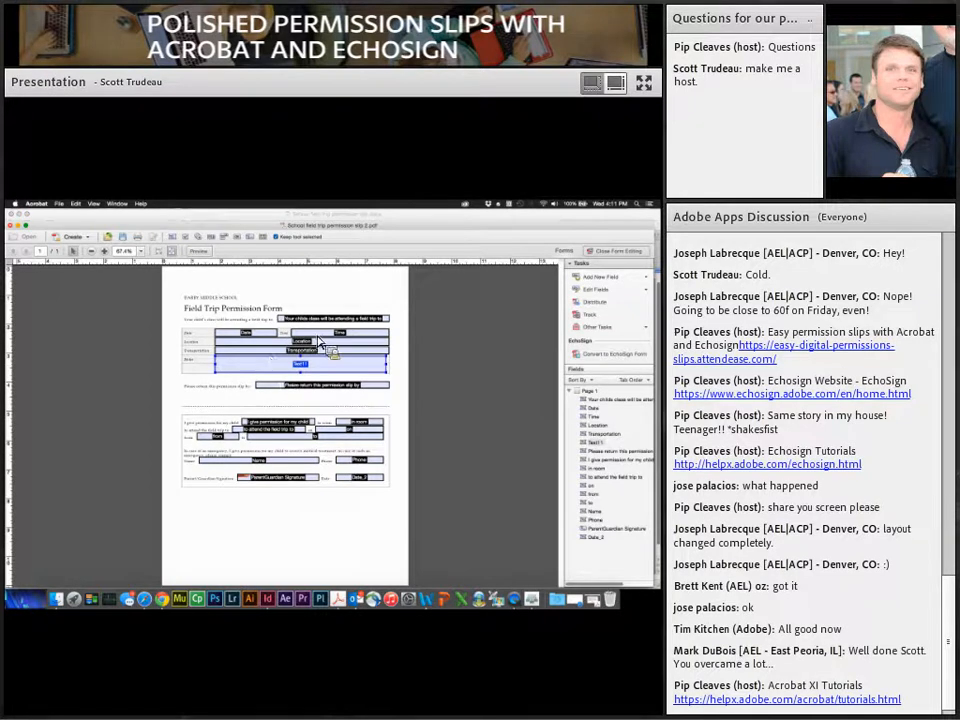
Step: Name the new field notes and enable Multi-line in its Options
{"action": "double_click", "coordinate": [270, 367]}
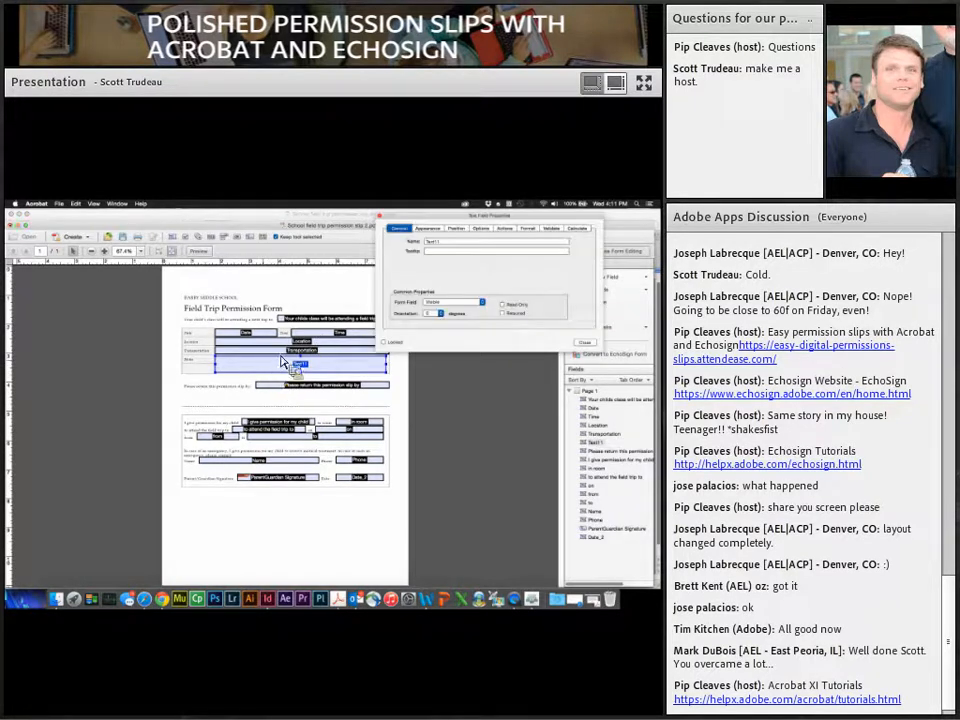
{"action": "left_click_drag", "start_coordinate": [438, 230], "coordinate": [262, 337]}
{"action": "type", "text": "total"}
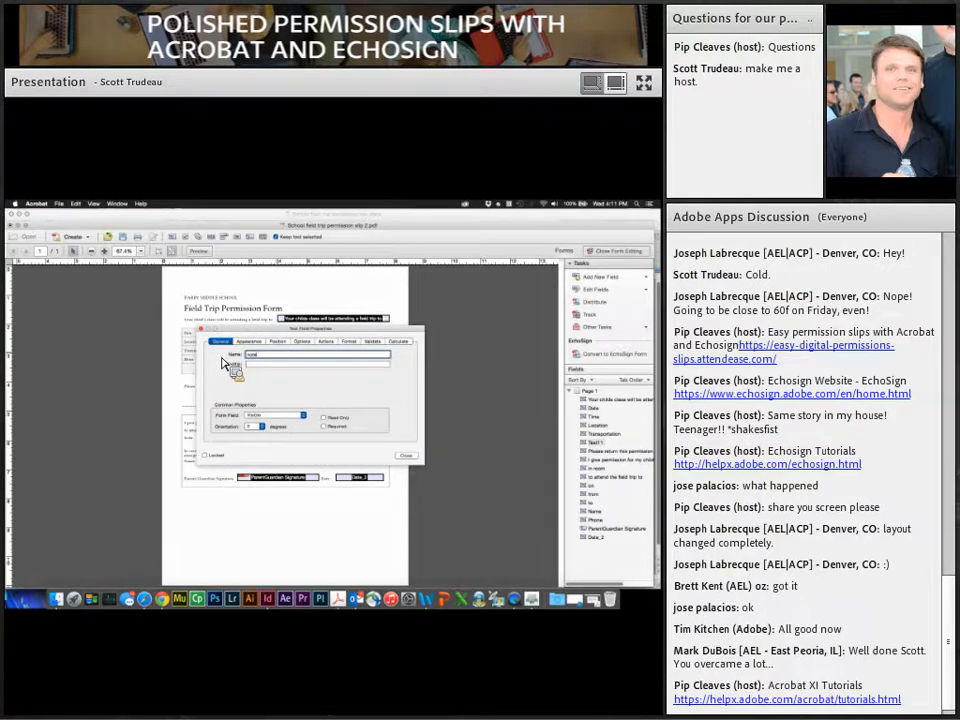
{"action": "left_click", "coordinate": [303, 342]}
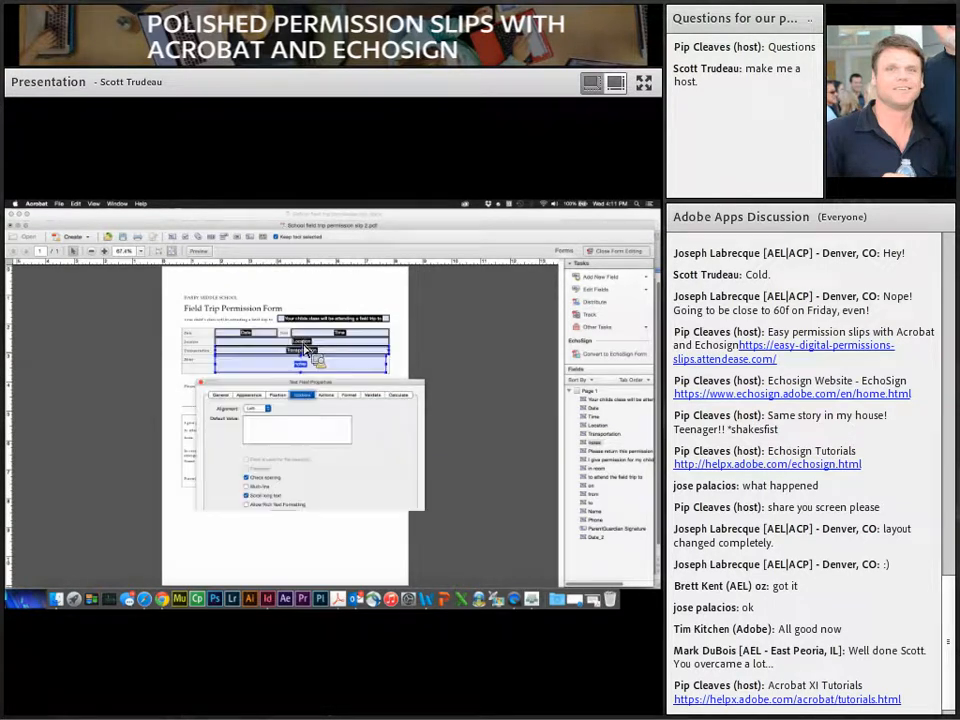
{"action": "left_click", "coordinate": [246, 486]}
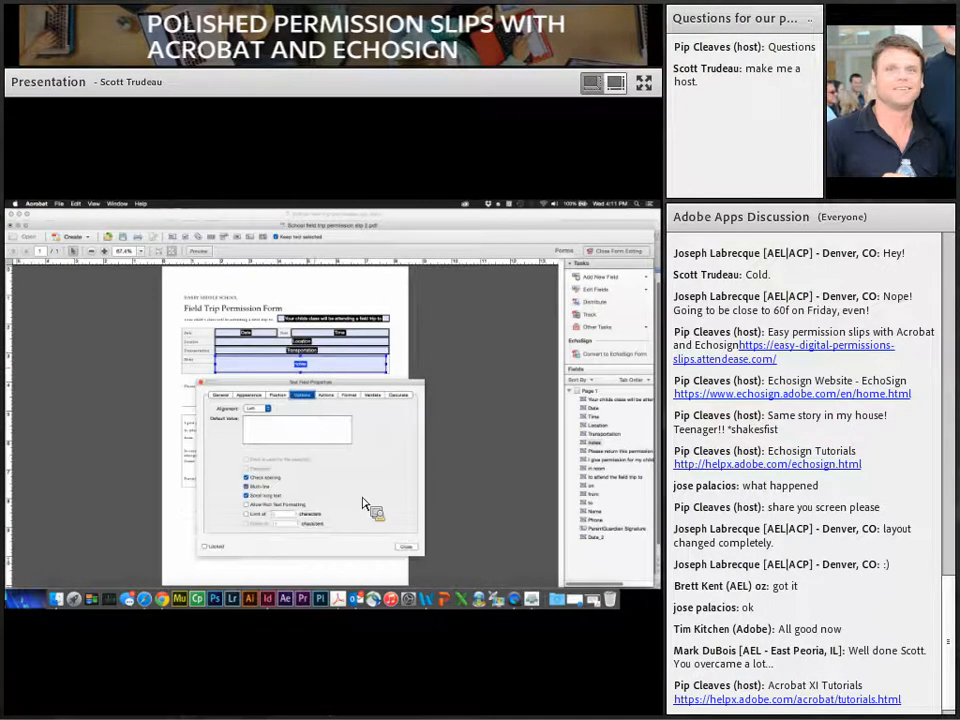
{"action": "left_click", "coordinate": [406, 547]}
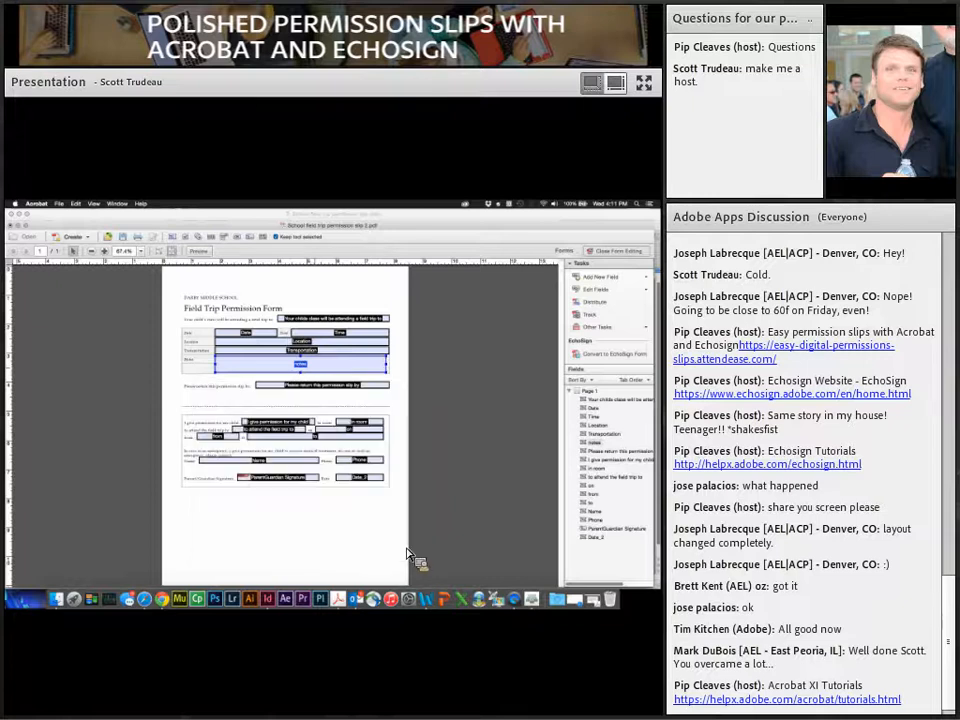
{"action": "left_click", "coordinate": [398, 418]}
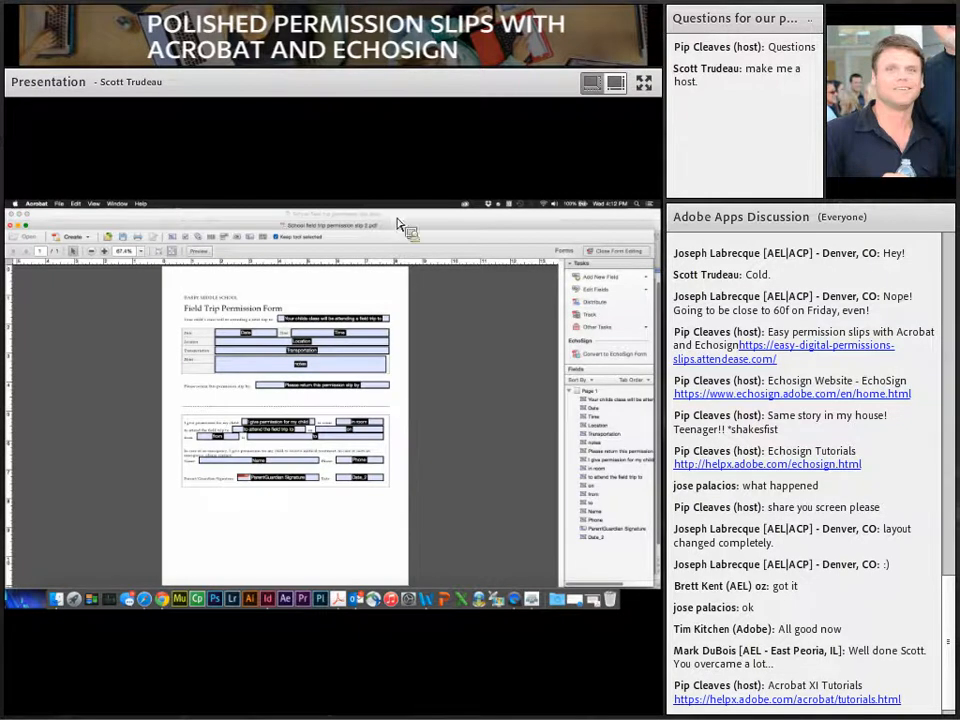
{"action": "left_click_drag", "start_coordinate": [395, 230], "coordinate": [394, 222]}
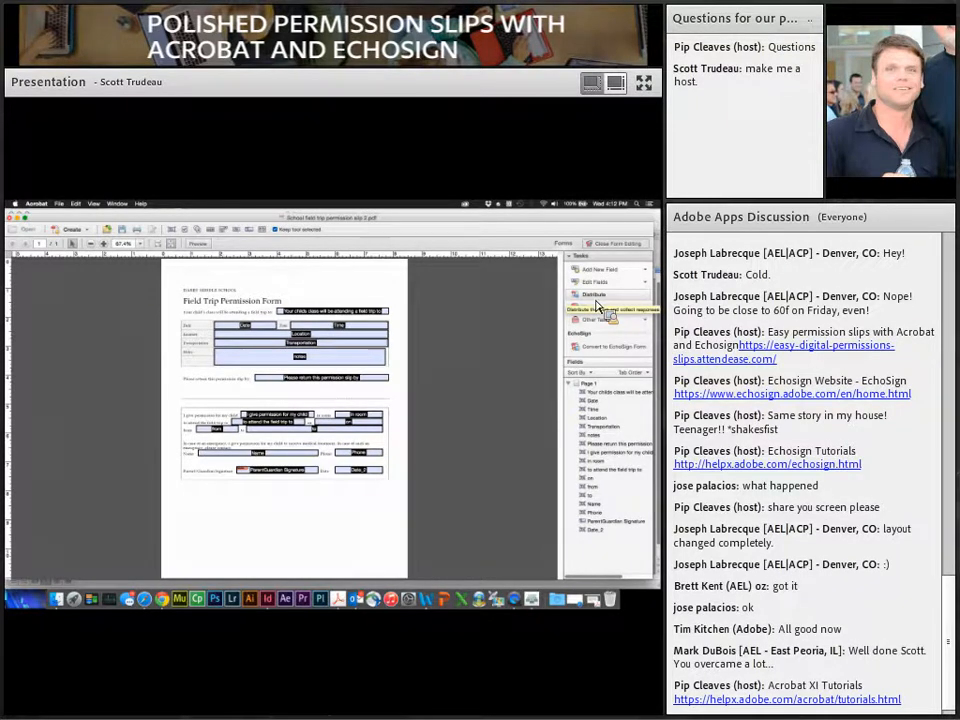
Step: Start Distribute and save the form first, replacing the existing file
{"action": "left_click", "coordinate": [597, 300]}
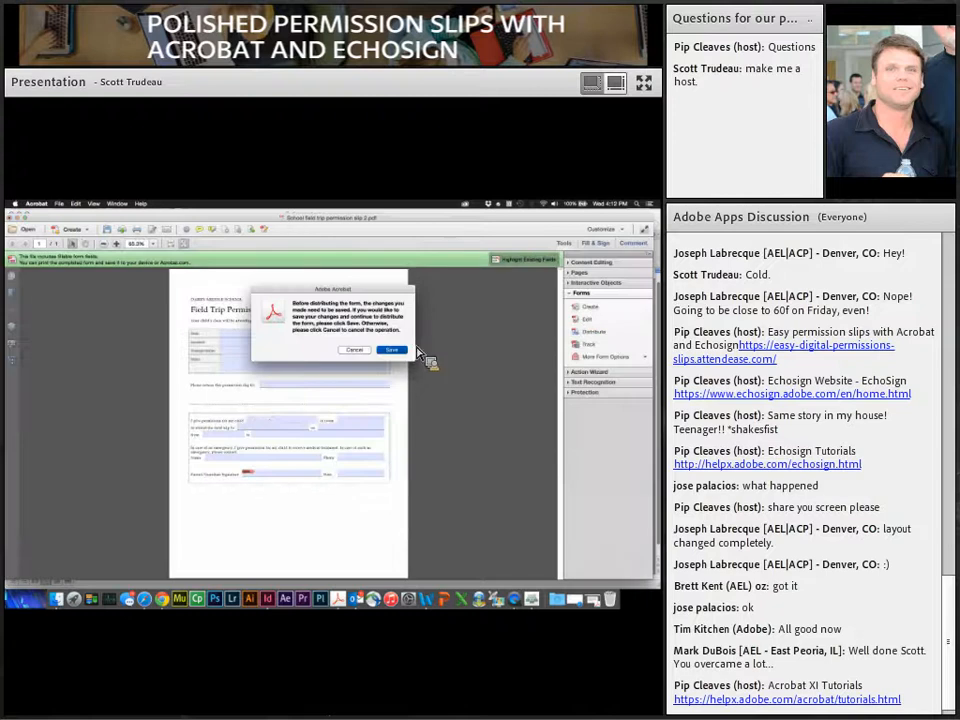
{"action": "left_click", "coordinate": [405, 350]}
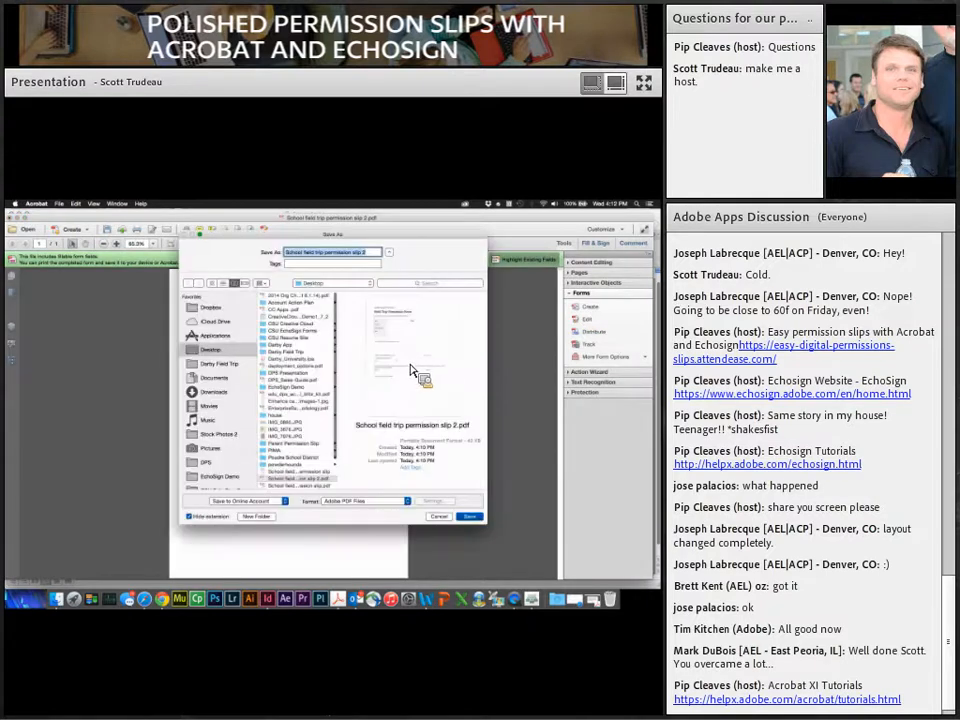
{"action": "left_click", "coordinate": [471, 517]}
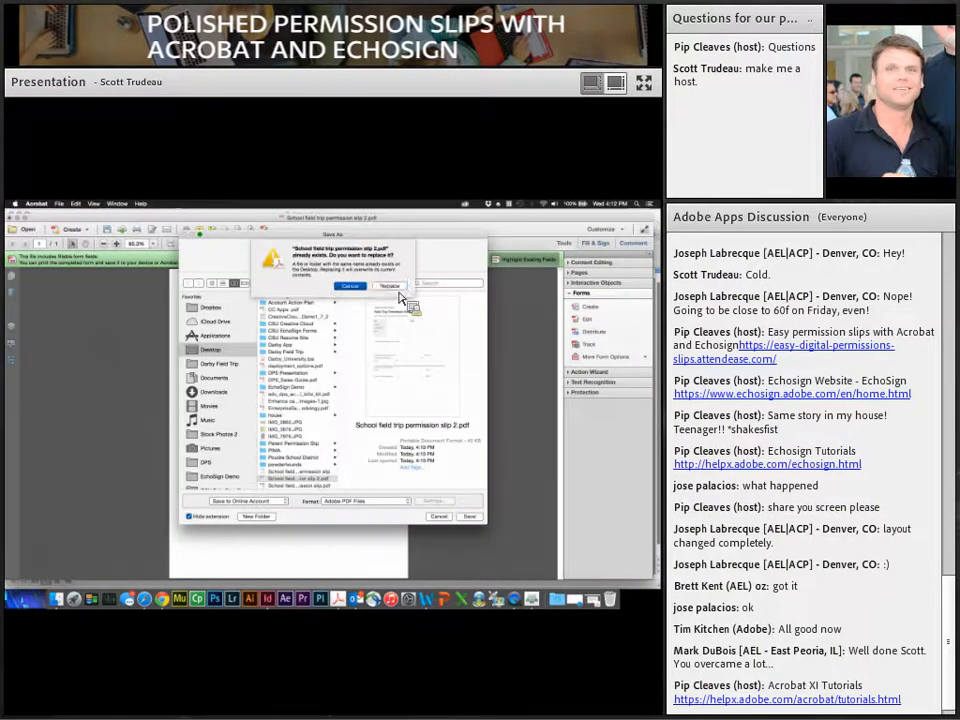
{"action": "left_click", "coordinate": [393, 292]}
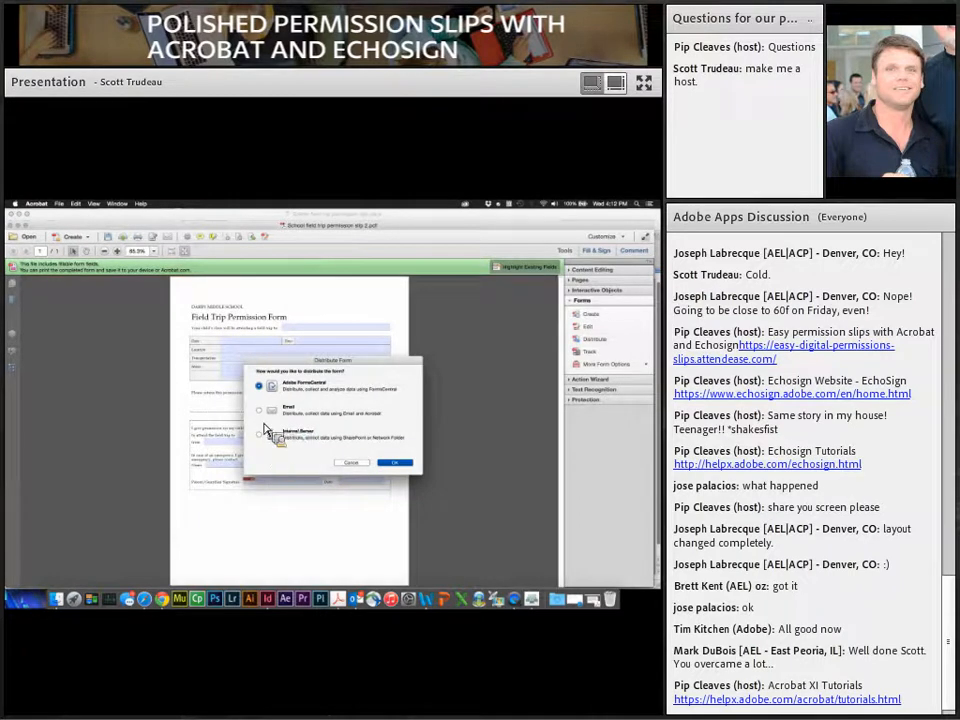
Step: Choose email distribution and send the form using Adobe Acrobat
{"action": "left_click", "coordinate": [264, 412]}
{"action": "left_click", "coordinate": [394, 463]}
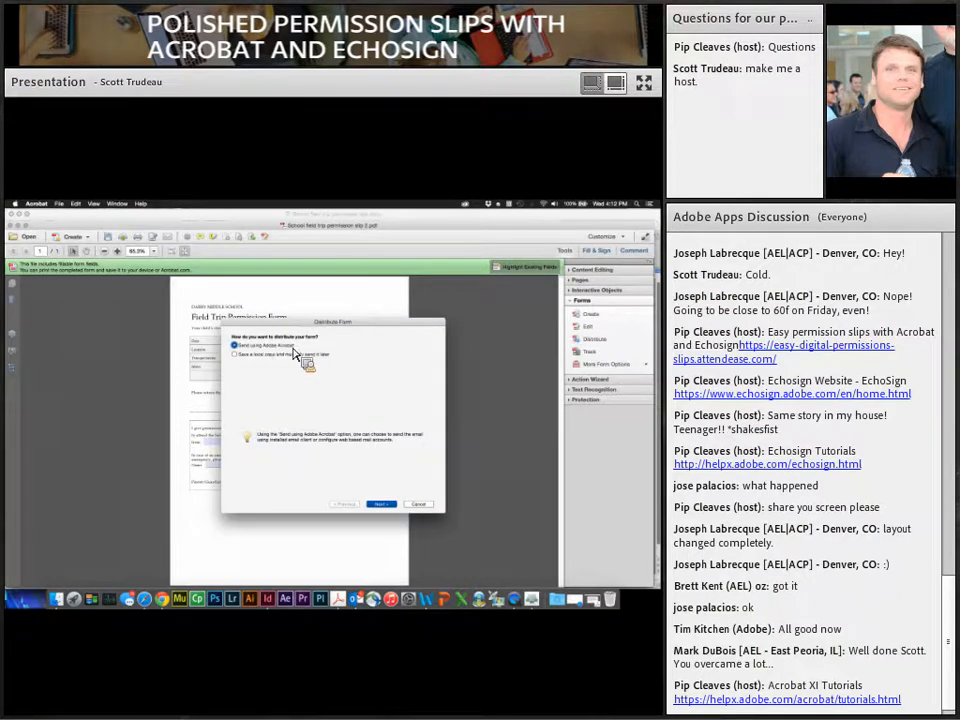
{"action": "left_click", "coordinate": [287, 354]}
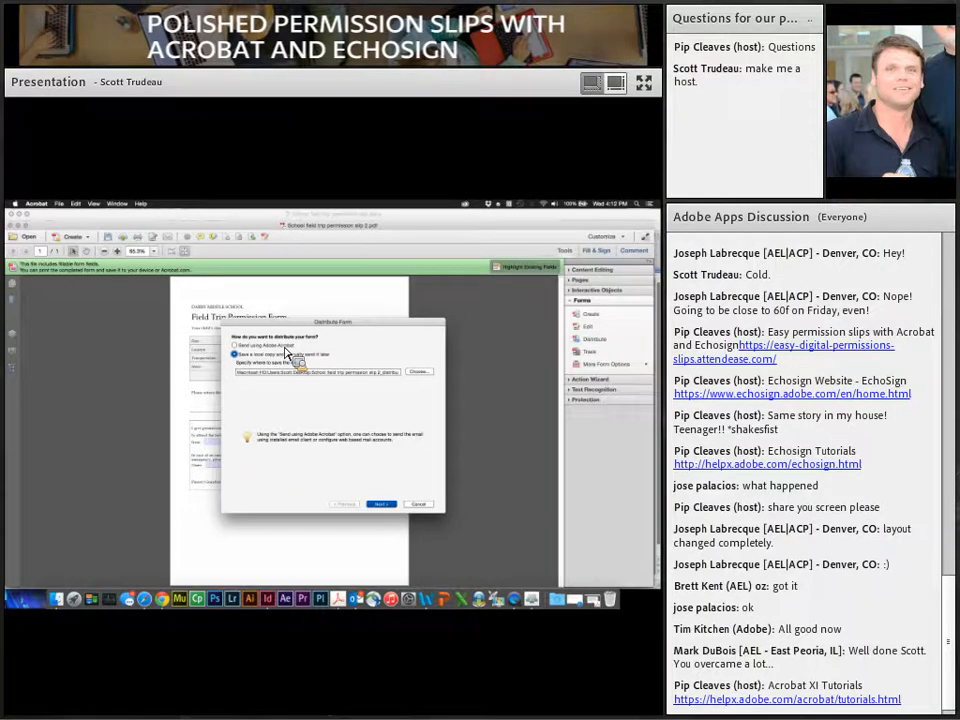
{"action": "left_click_drag", "start_coordinate": [297, 324], "coordinate": [278, 317]}
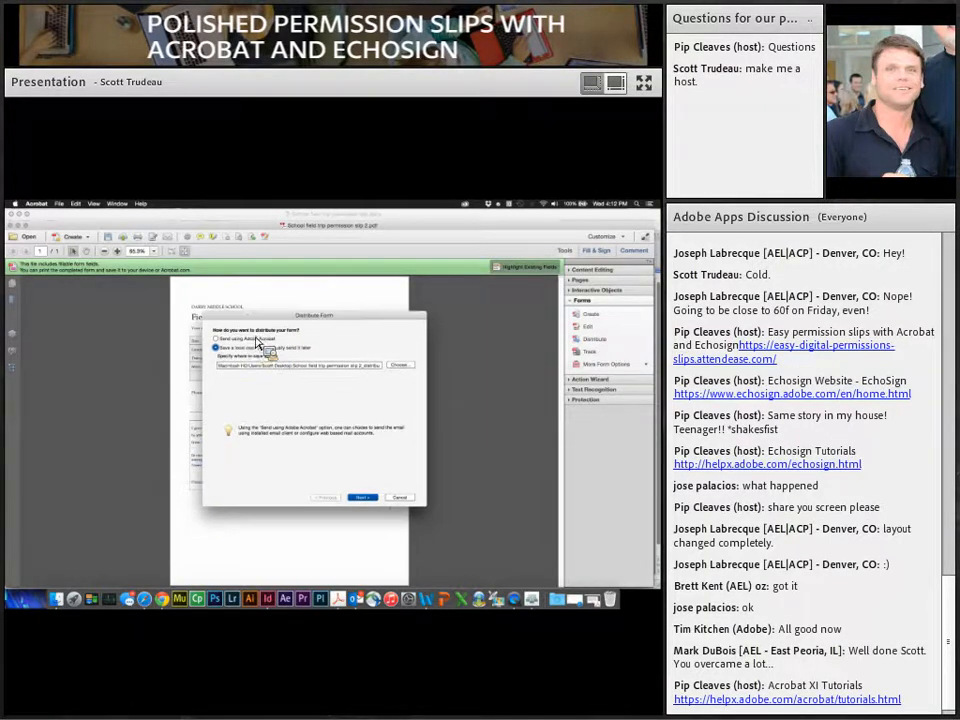
{"action": "left_click", "coordinate": [251, 340]}
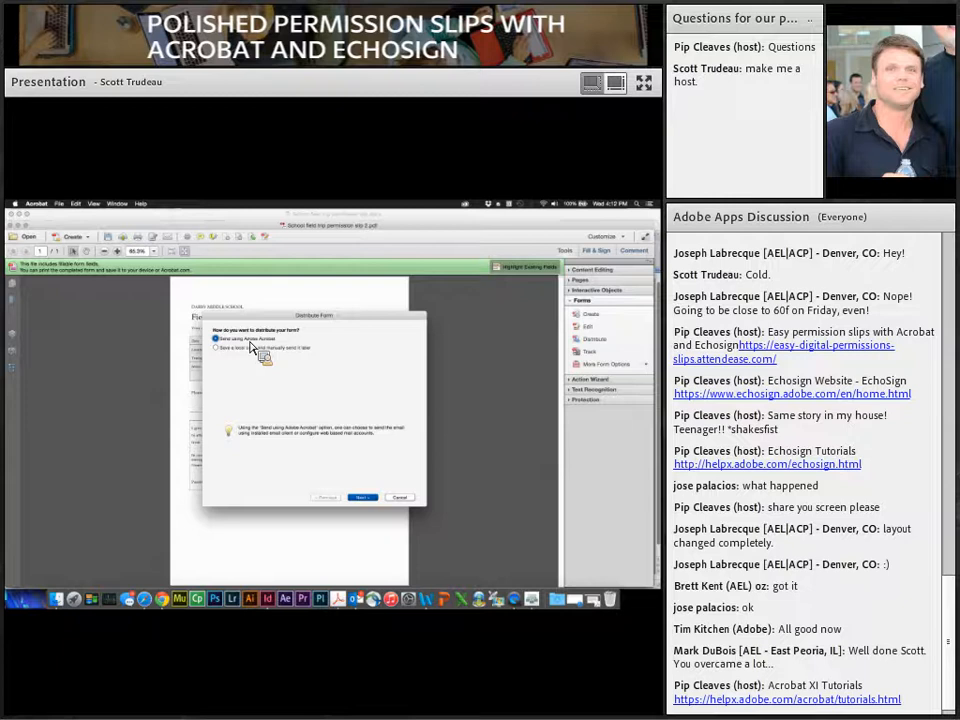
{"action": "left_click", "coordinate": [364, 497]}
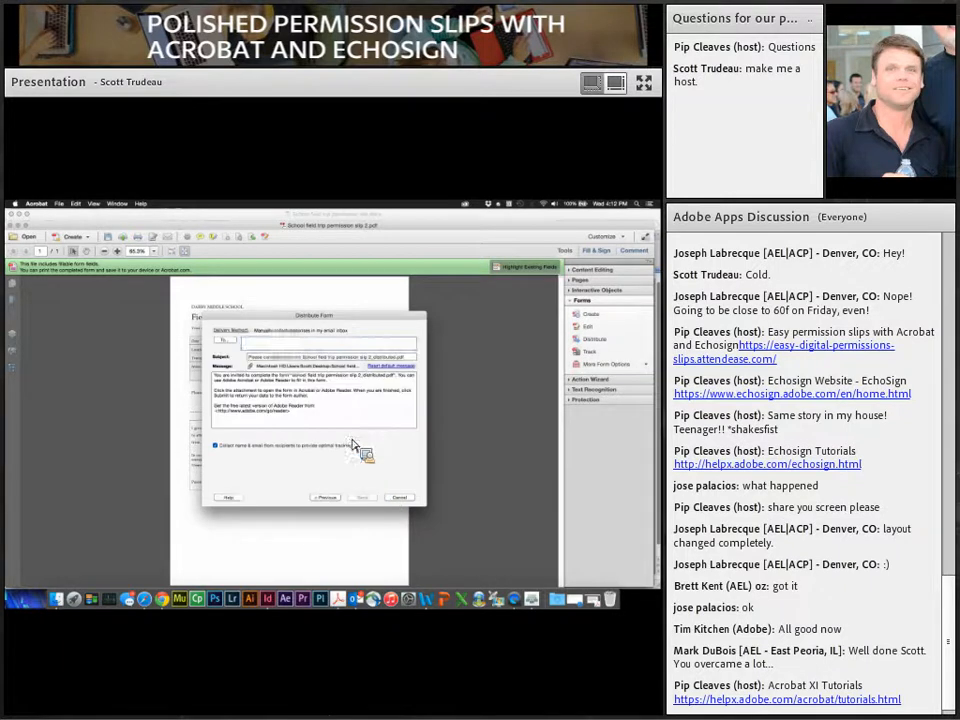
Step: Enter the recipient's e-mail address and send through the default mail application
{"action": "left_click", "coordinate": [277, 345]}
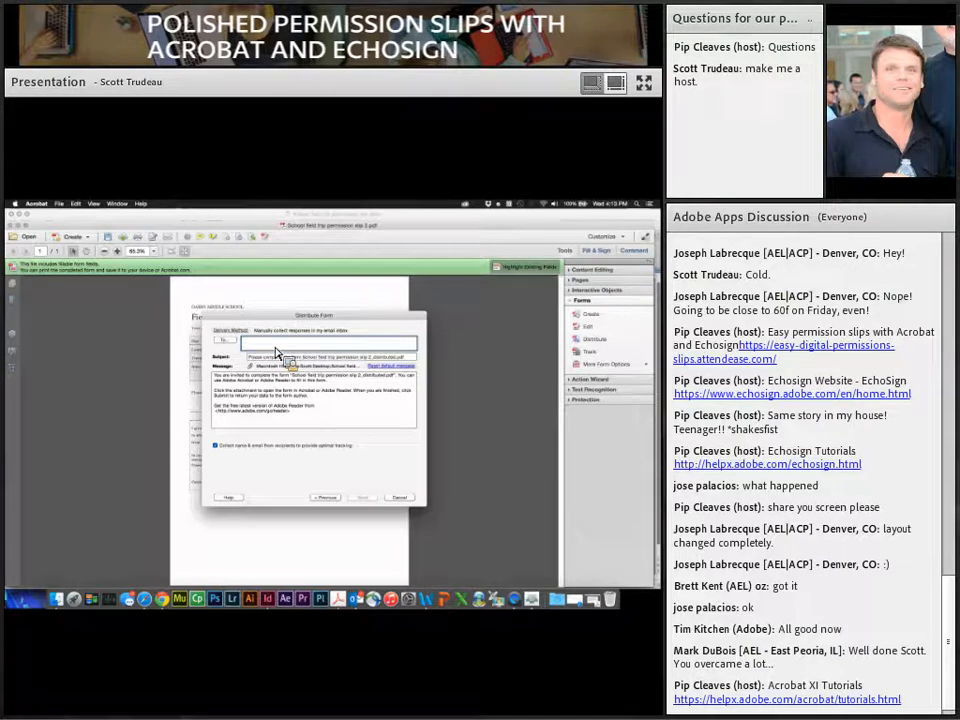
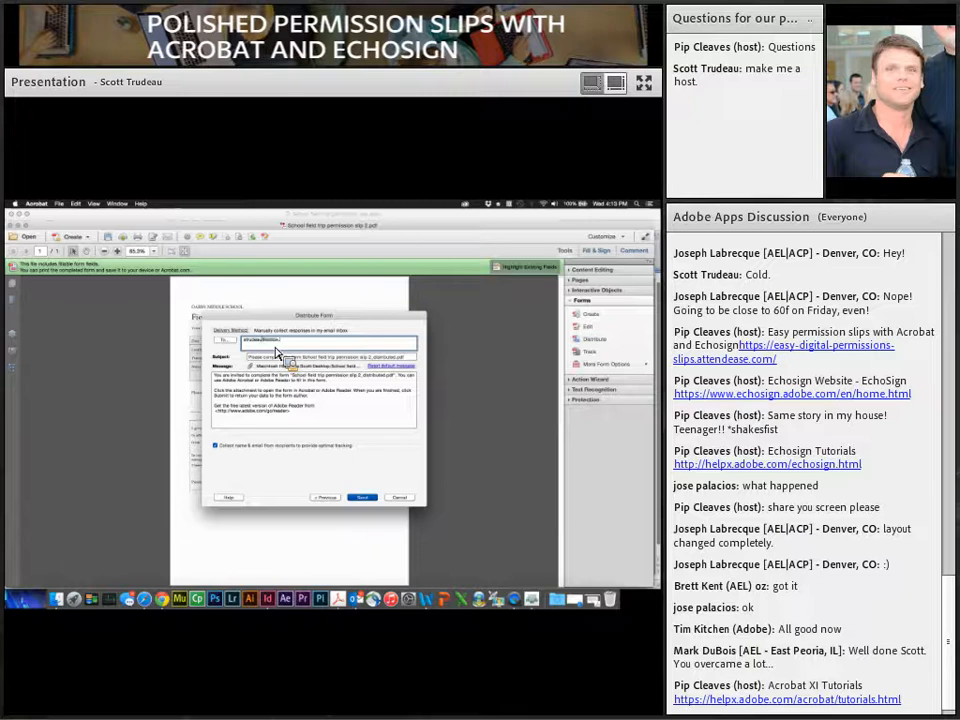
{"action": "left_click", "coordinate": [363, 498]}
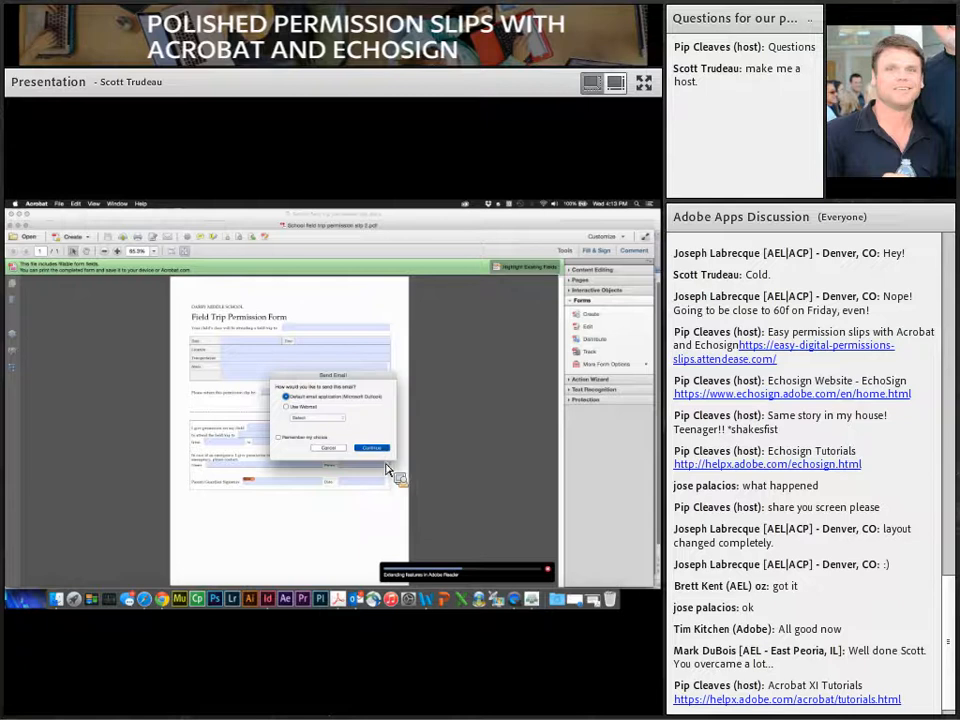
{"action": "left_click", "coordinate": [371, 447]}
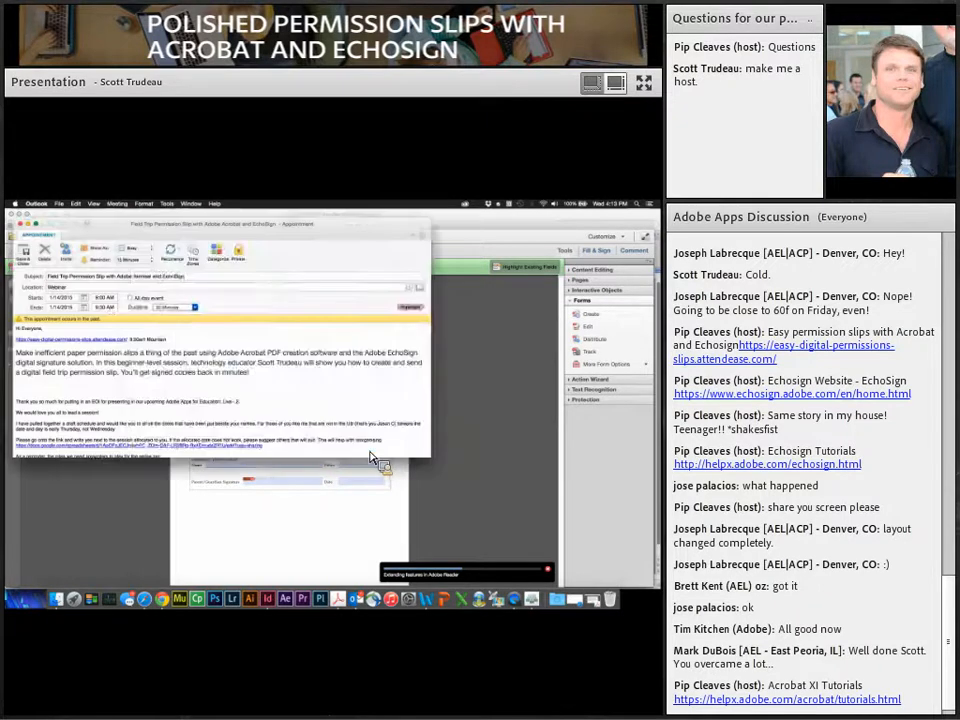
Step: Move the recipient from Bcc to To, send the email, and close Outlook
{"action": "mouse_move", "coordinate": [168, 309]}
{"action": "left_mouse_down"}
{"action": "mouse_move", "coordinate": [169, 326]}
{"action": "mouse_move", "coordinate": [165, 315]}
{"action": "left_mouse_up"}
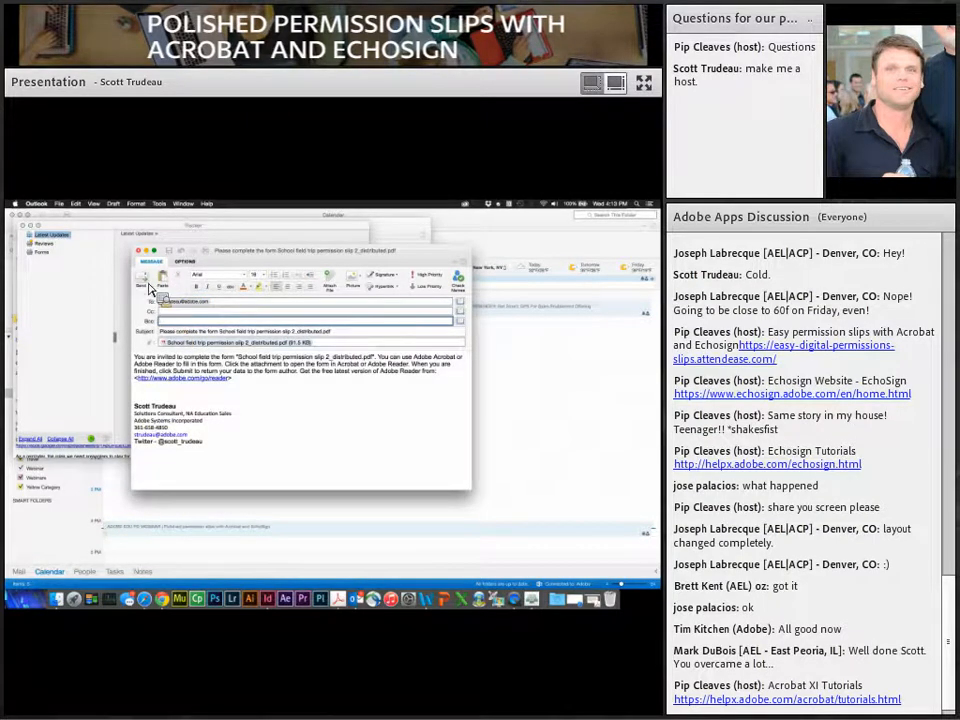
{"action": "left_click", "coordinate": [142, 278]}
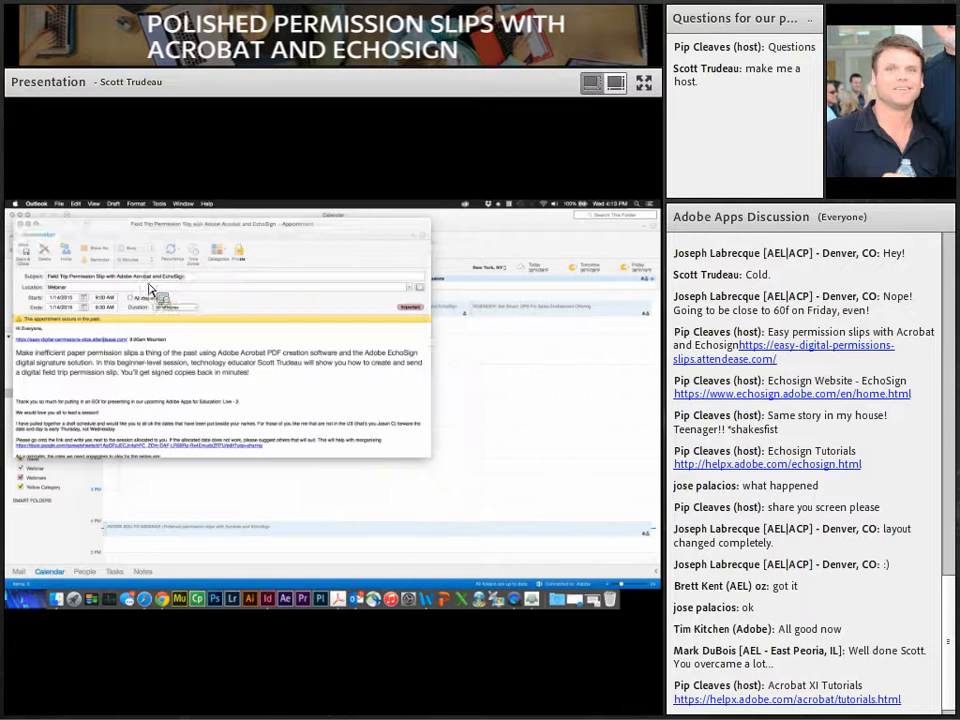
{"action": "left_click", "coordinate": [26, 224]}
{"action": "left_click", "coordinate": [14, 215]}
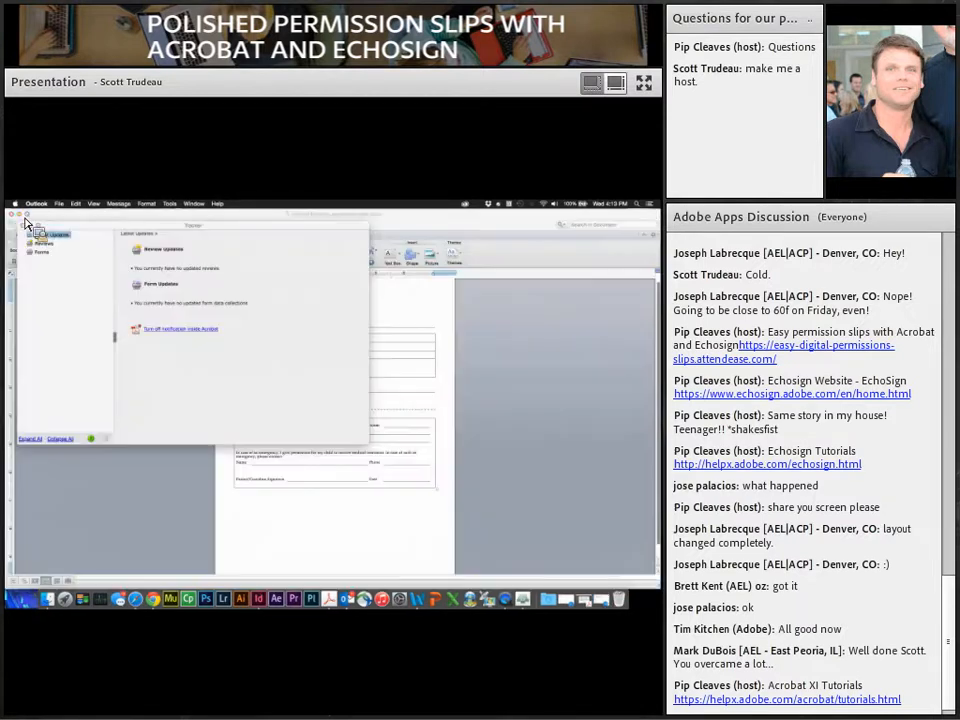
{"action": "left_click", "coordinate": [68, 236]}
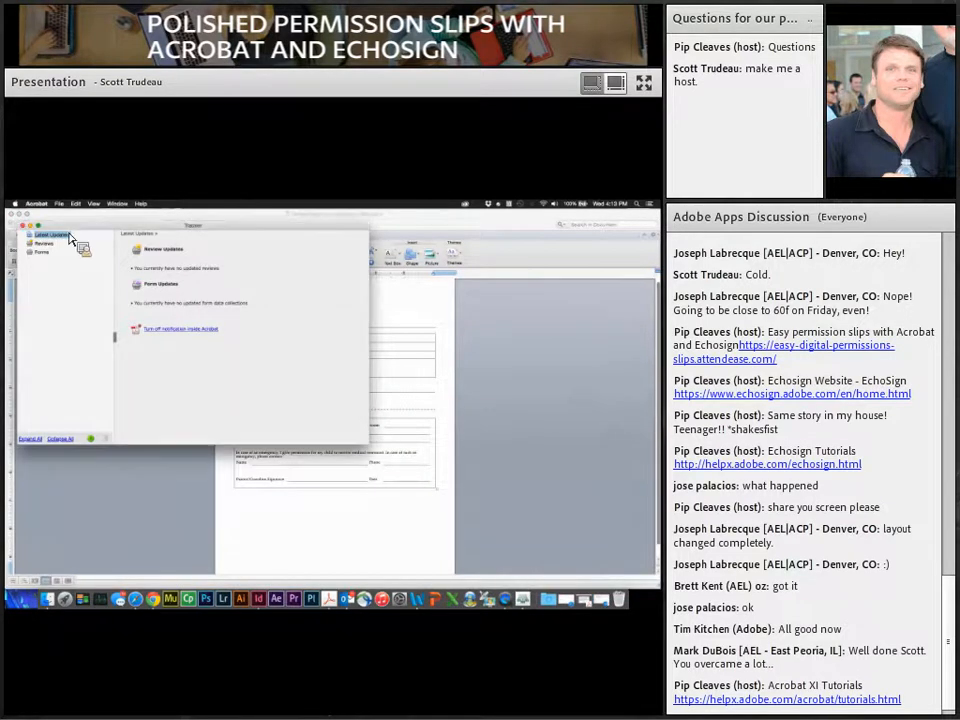
Step: Hide Acrobat's form tracker so the Word permission slip is visible
{"action": "key", "text": "super+q"}
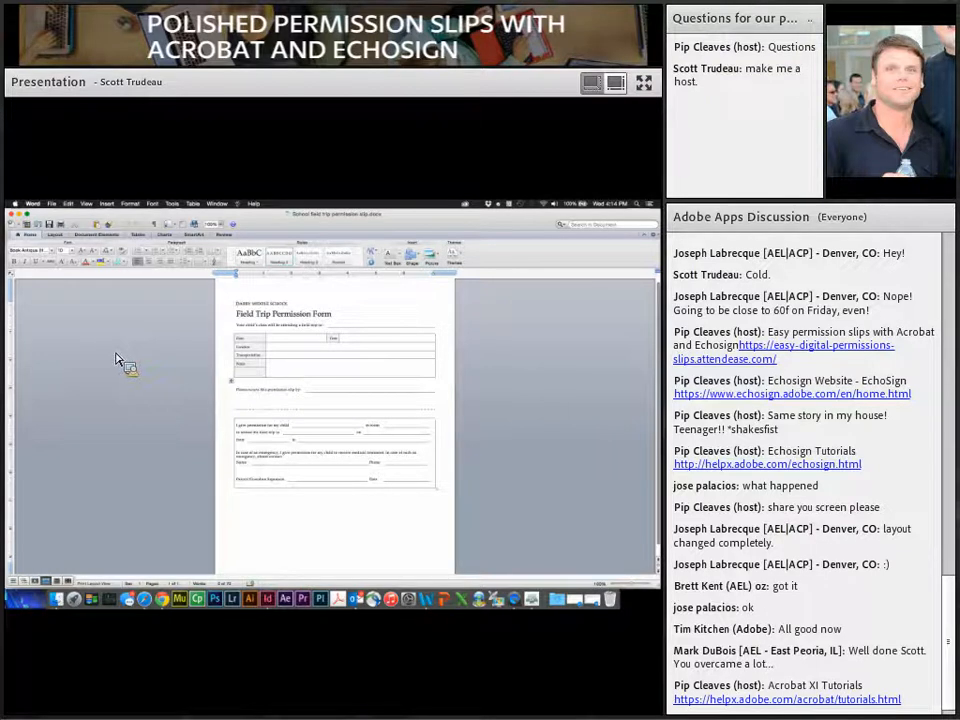
Step: Switch to the Darby Middle School permission slip template in InDesign
{"action": "left_click", "coordinate": [269, 600]}
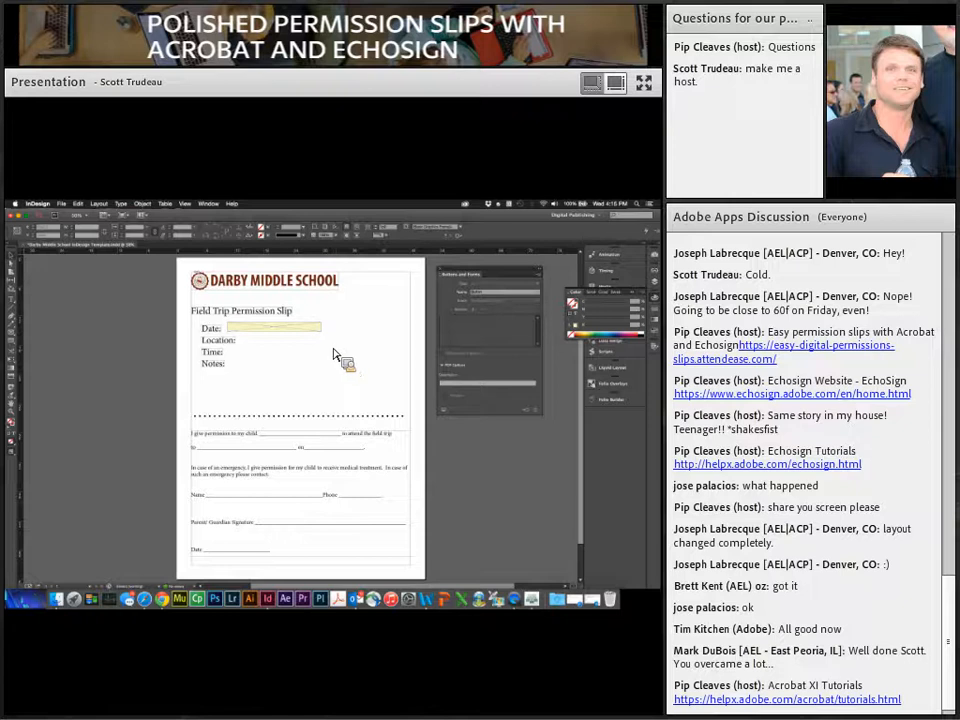
Step: Copy the yellow Date field onto the other lines and widen the Notes field across the page
{"action": "left_click", "coordinate": [304, 330]}
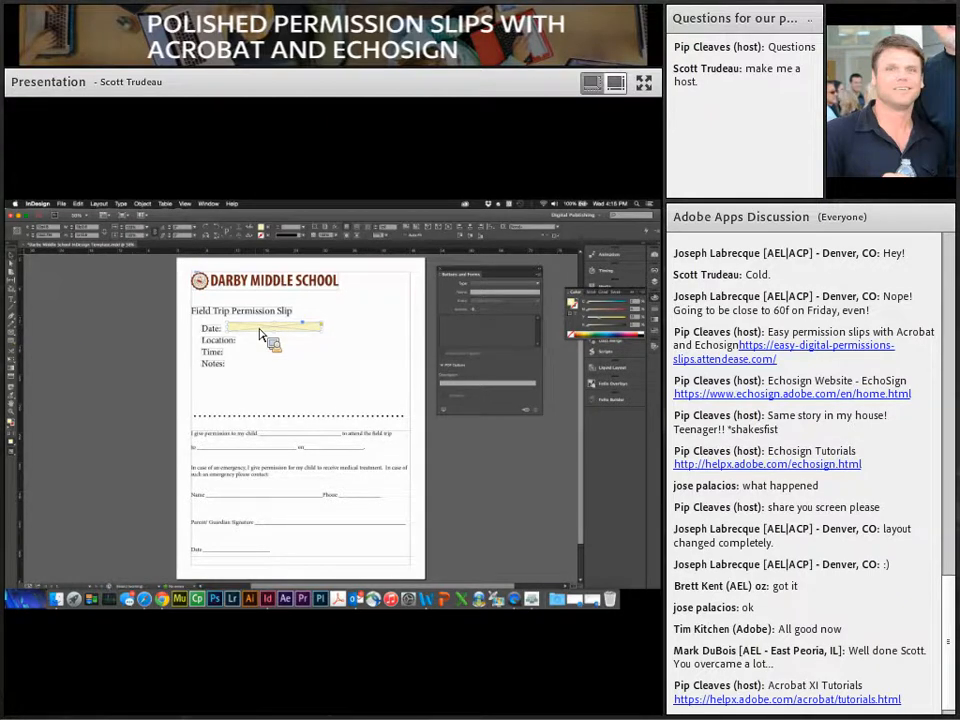
{"action": "left_click_drag", "start_coordinate": [259, 333], "coordinate": [226, 390]}
{"action": "left_click_drag", "start_coordinate": [298, 393], "coordinate": [397, 417]}
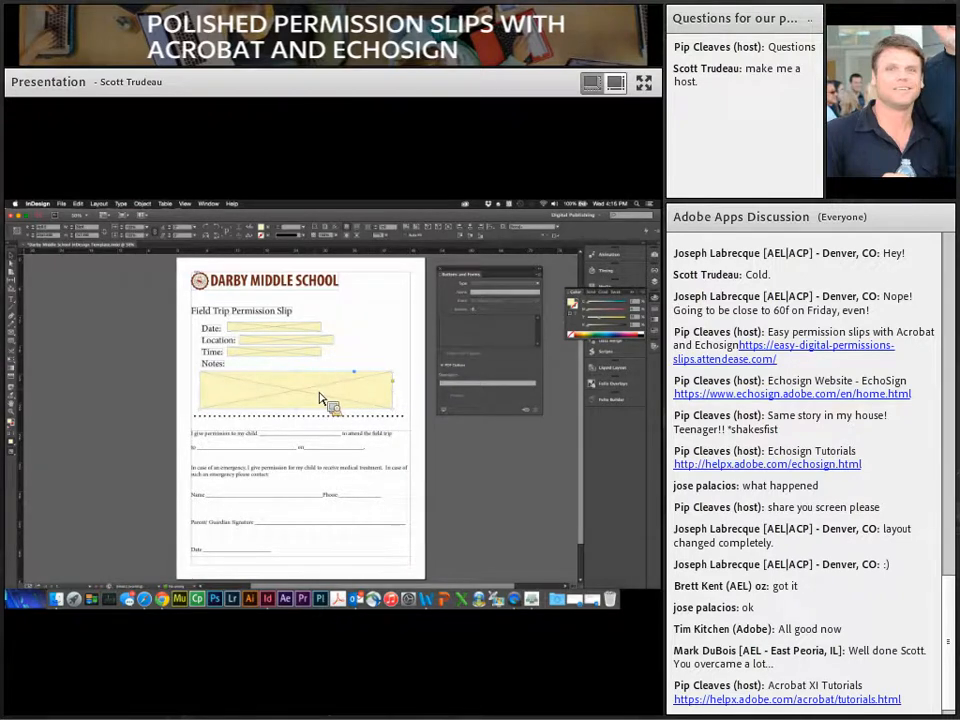
{"action": "left_click", "coordinate": [301, 330]}
{"action": "left_click_drag", "start_coordinate": [478, 280], "coordinate": [486, 297]}
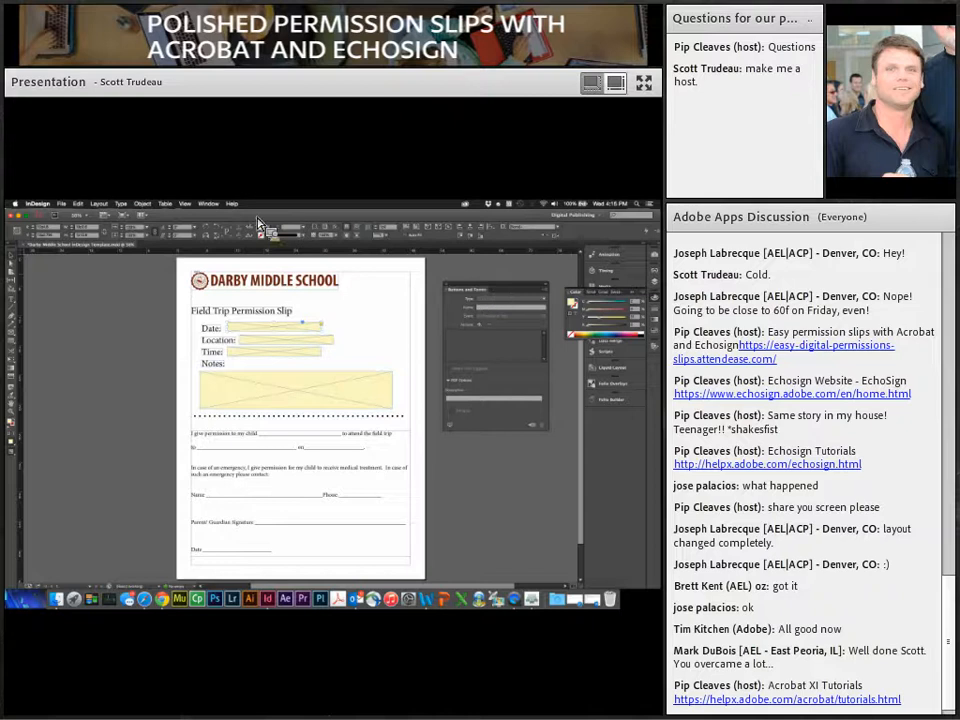
{"action": "left_click", "coordinate": [208, 203]}
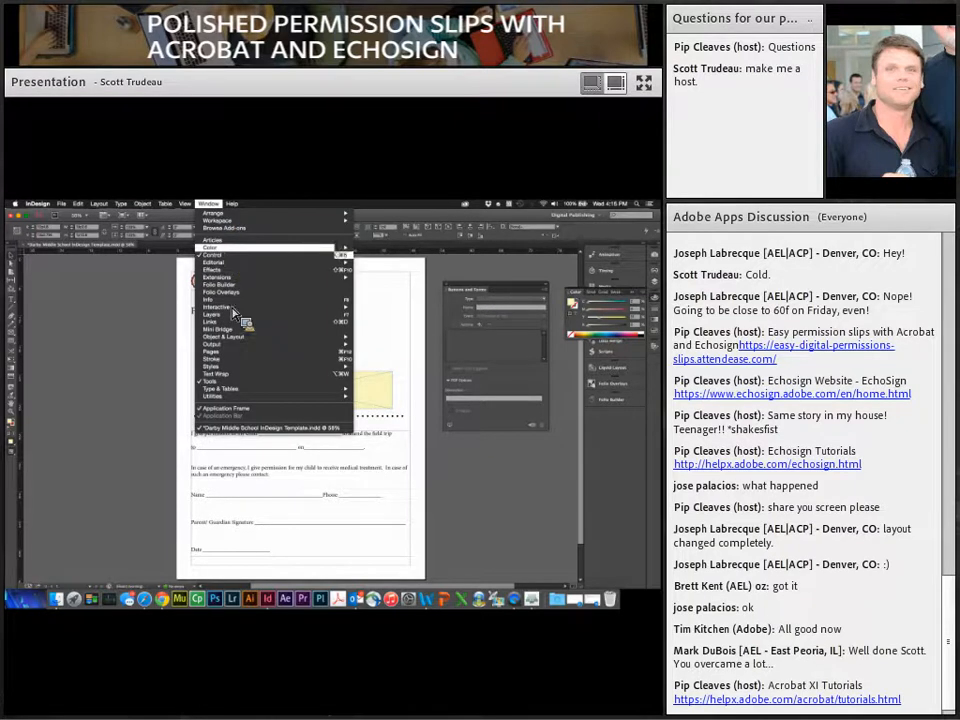
{"action": "mouse_move", "coordinate": [235, 306]}
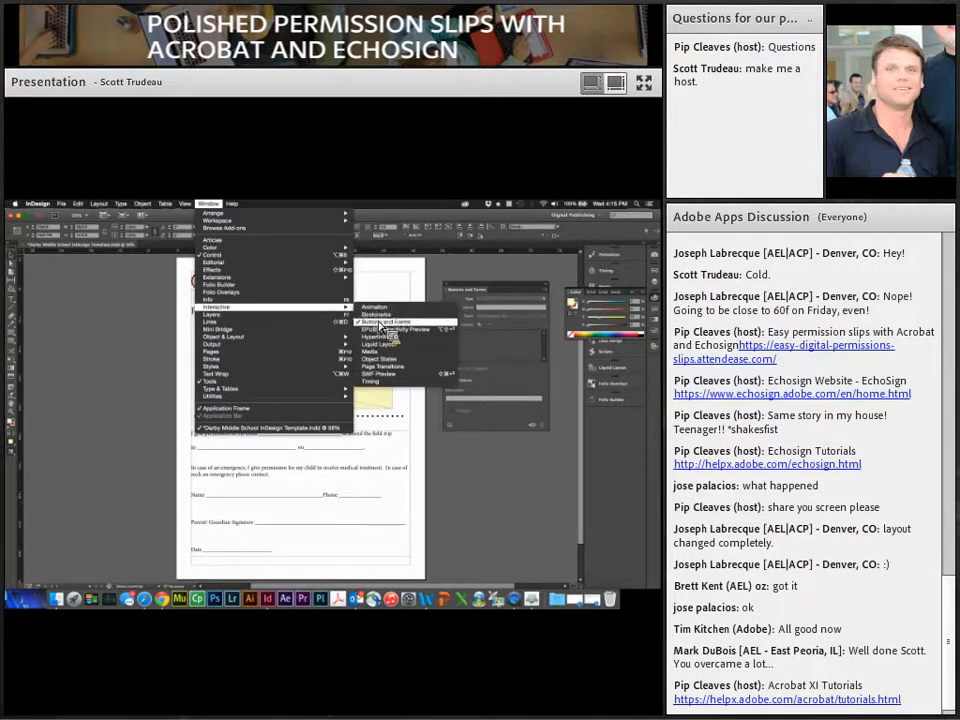
{"action": "left_click", "coordinate": [487, 290]}
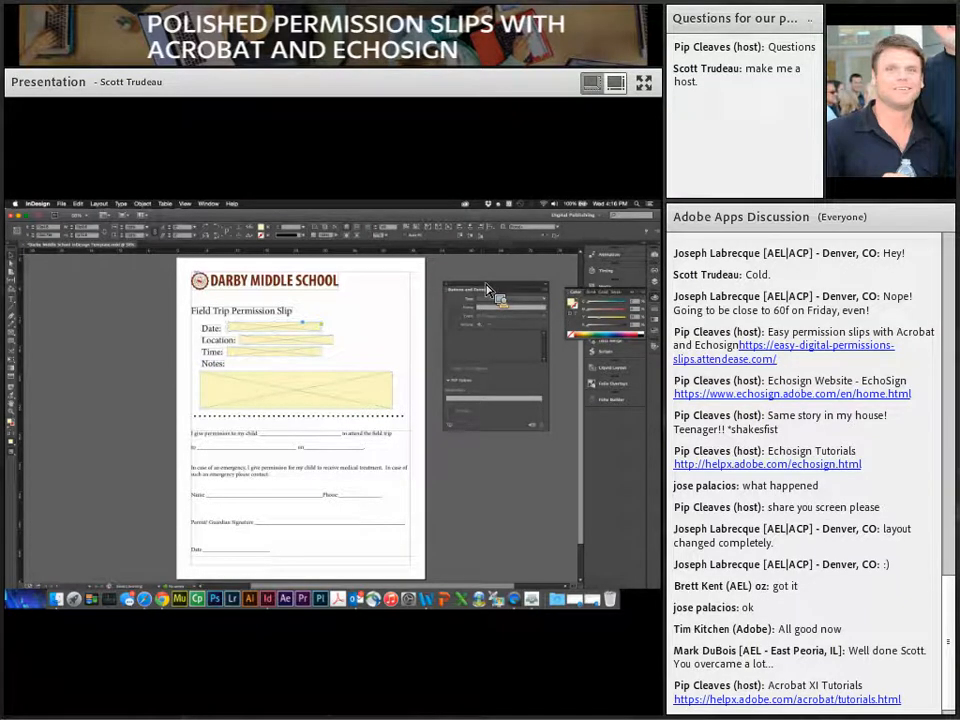
{"action": "left_click_drag", "start_coordinate": [487, 290], "coordinate": [334, 328]}
Step: Make the Date and Location fields text fields, naming the second one Location
{"action": "left_click", "coordinate": [492, 299]}
{"action": "left_click", "coordinate": [494, 372]}
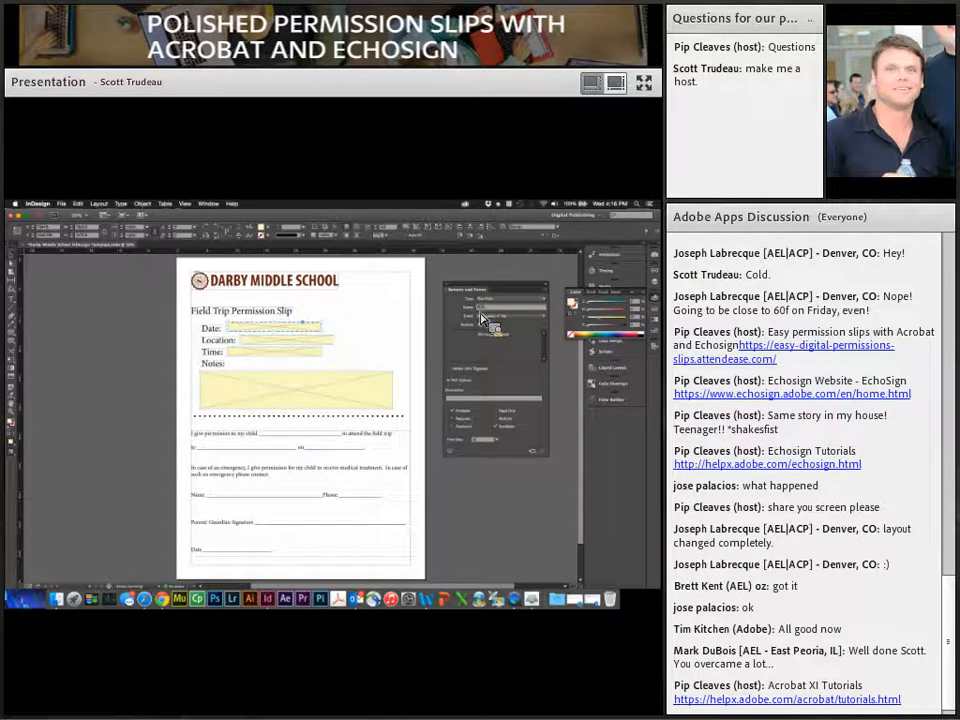
{"action": "left_click", "coordinate": [330, 342]}
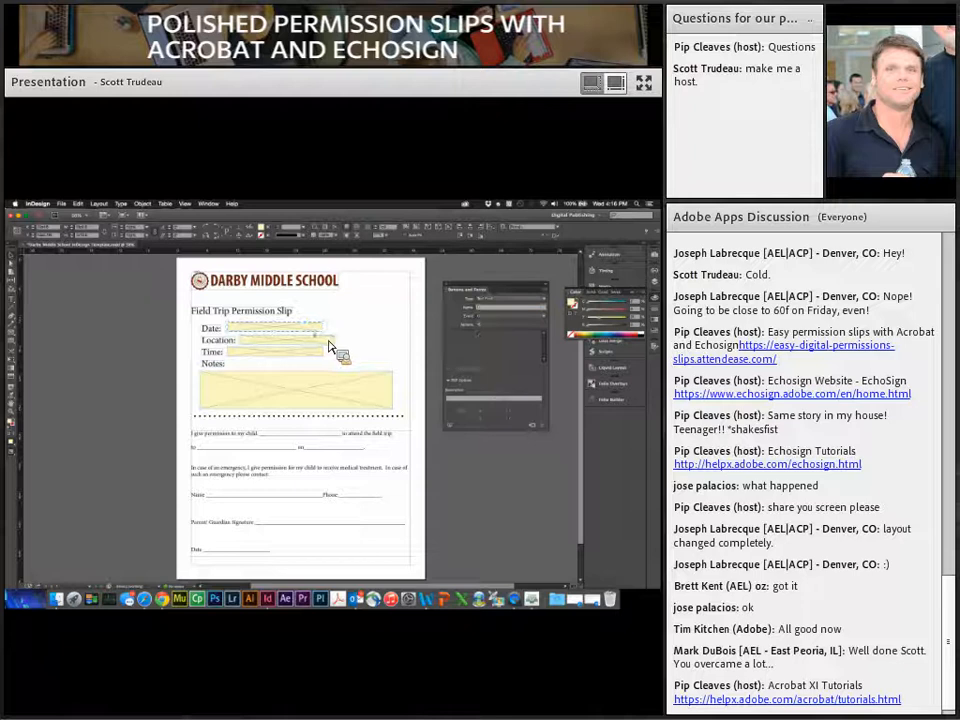
{"action": "left_click", "coordinate": [510, 299]}
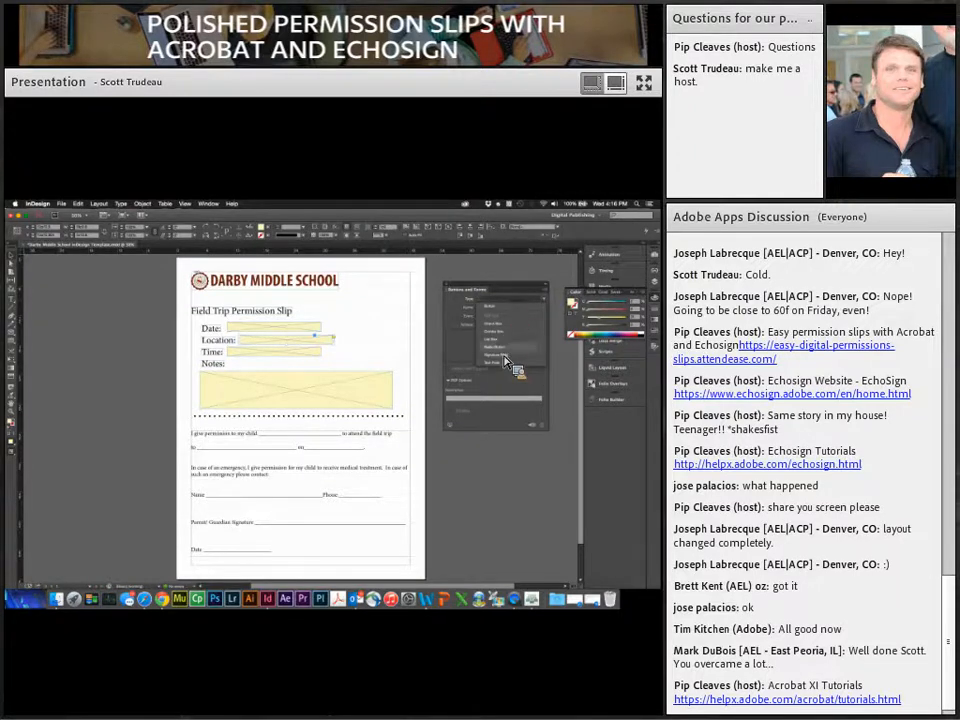
{"action": "left_click", "coordinate": [500, 364]}
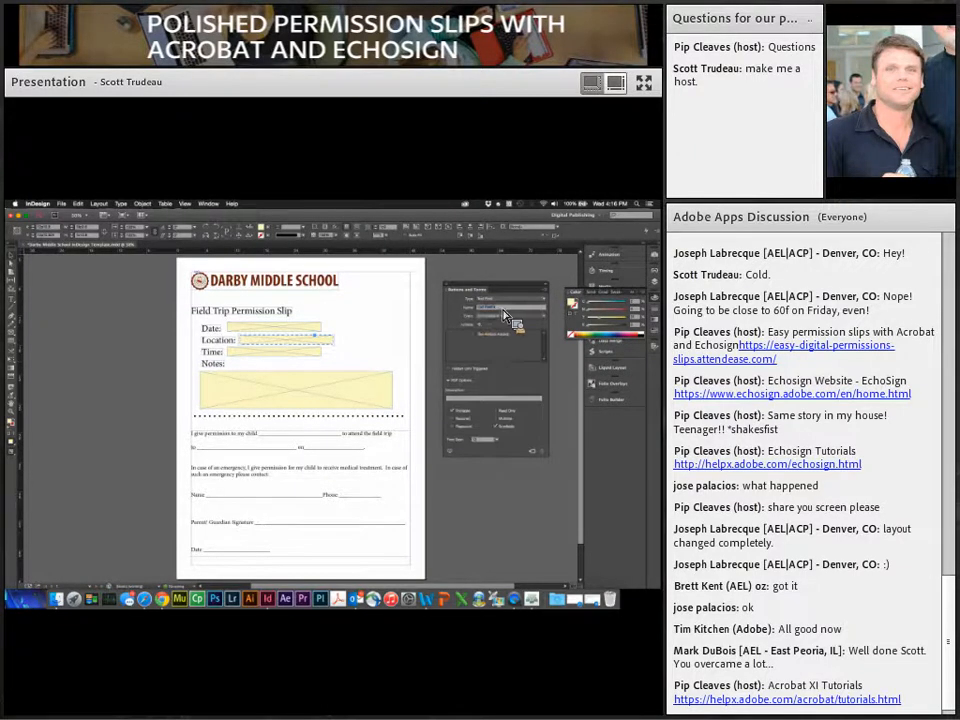
{"action": "type", "text": "Location"}
Step: Make the Time field a text field and set the Notes field to Multiline
{"action": "left_click", "coordinate": [320, 354]}
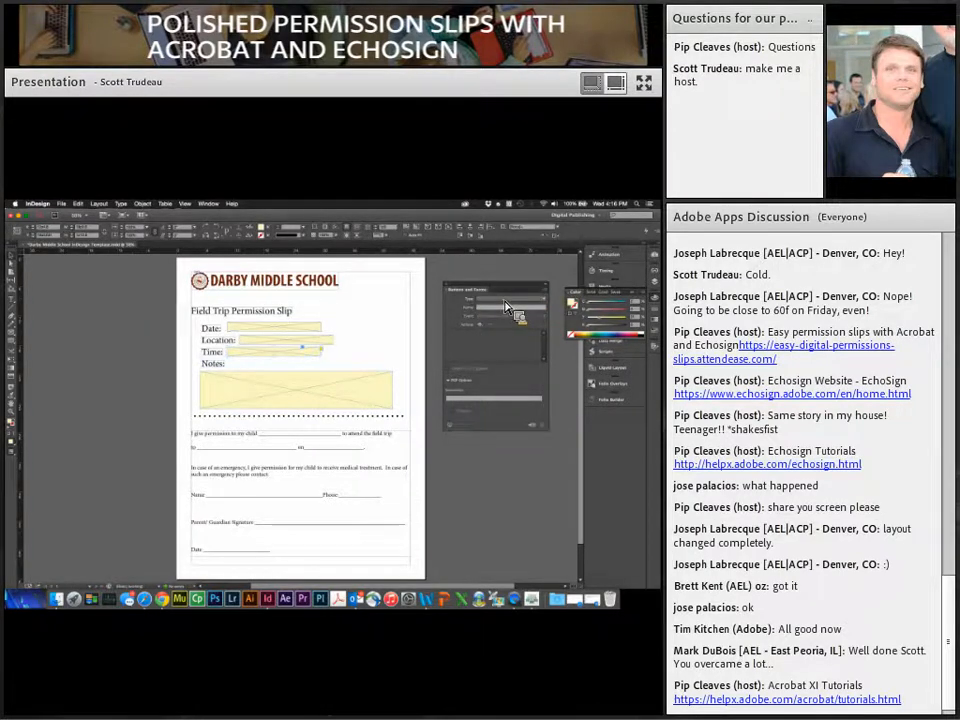
{"action": "left_click", "coordinate": [503, 299]}
{"action": "left_click", "coordinate": [505, 367]}
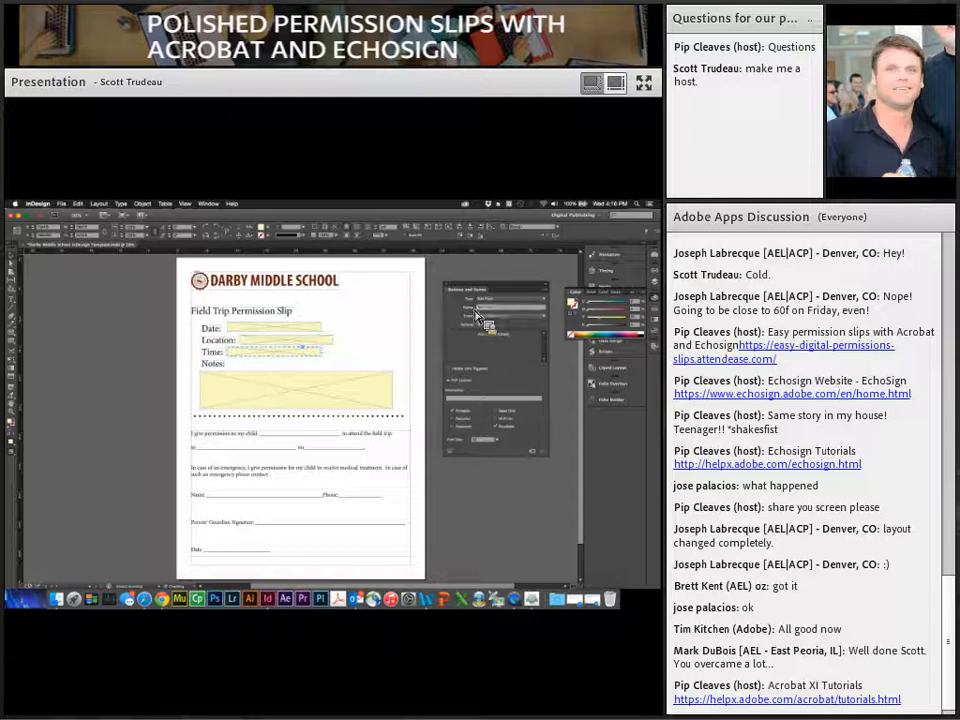
{"action": "left_click", "coordinate": [355, 382]}
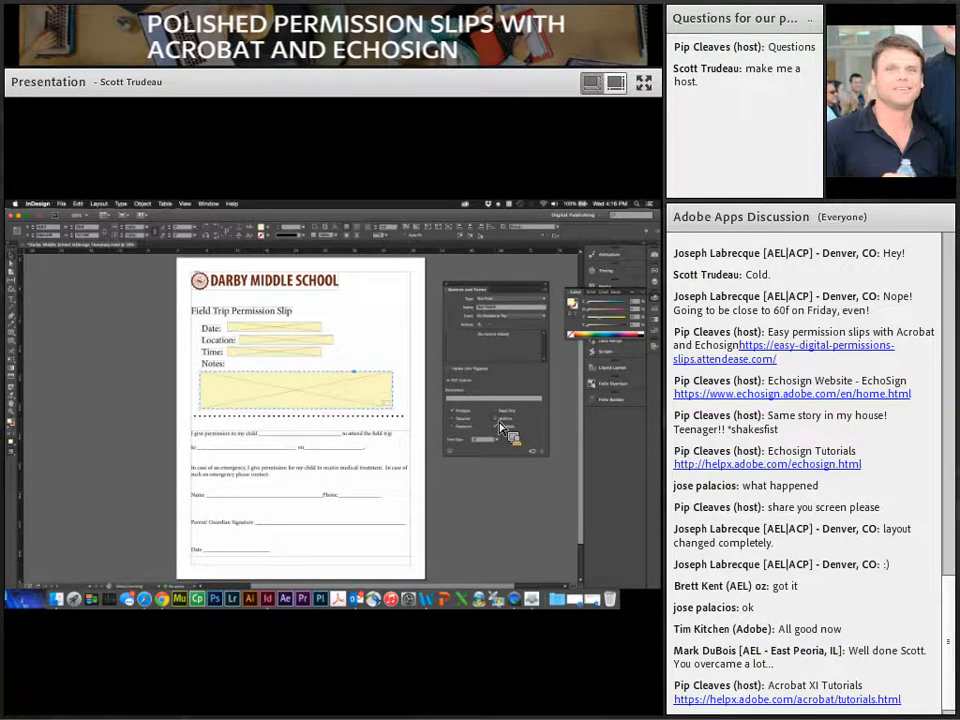
{"action": "left_click", "coordinate": [497, 419]}
{"action": "left_click", "coordinate": [420, 397]}
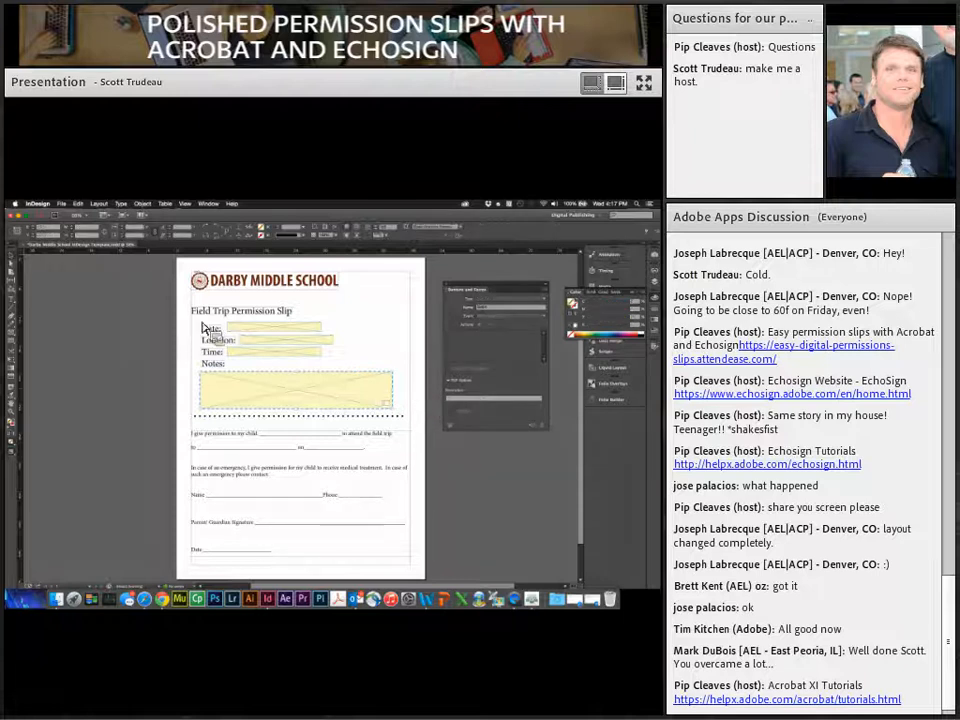
Step: Export the slip as Adobe PDF (Interactive) named 'FieldTrip InDesign' with default interactive settings
{"action": "left_click", "coordinate": [61, 203]}
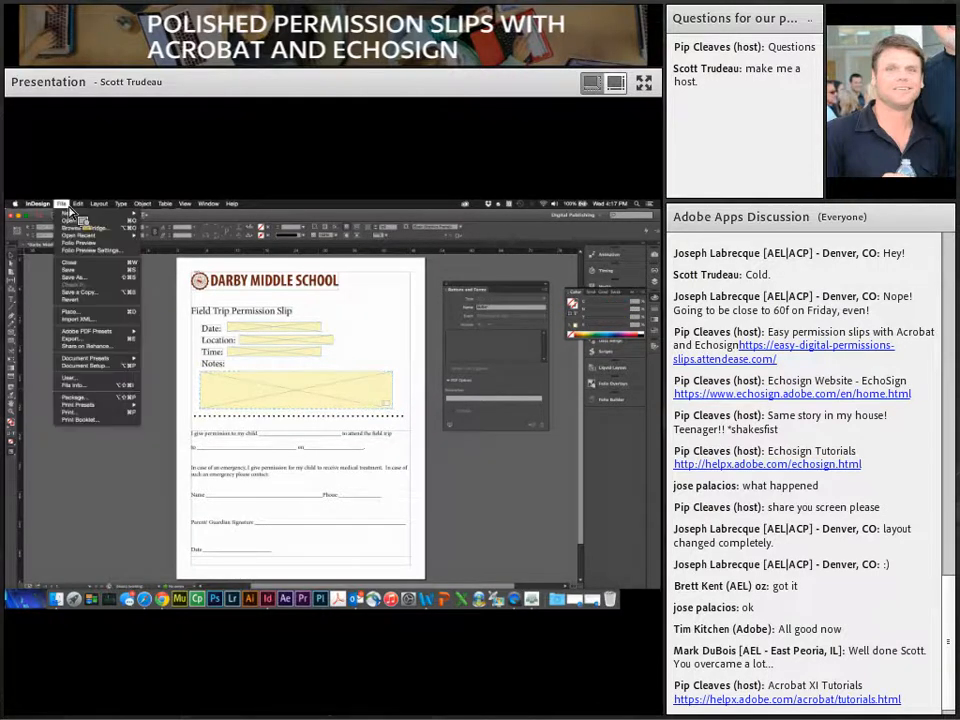
{"action": "left_click", "coordinate": [84, 340]}
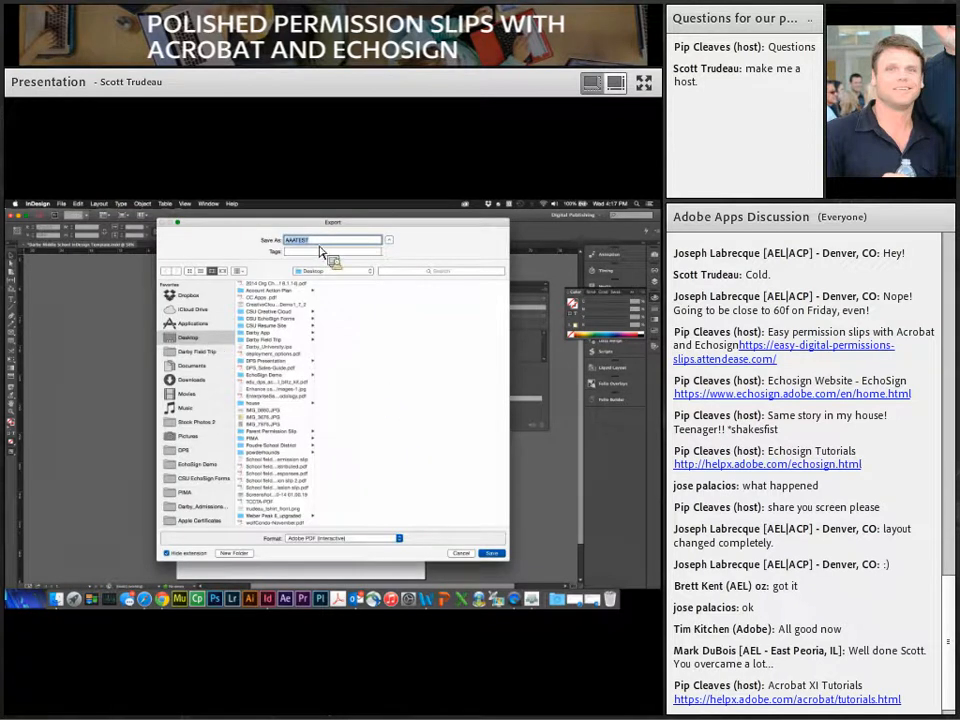
{"action": "type", "text": "FieldTrip"}
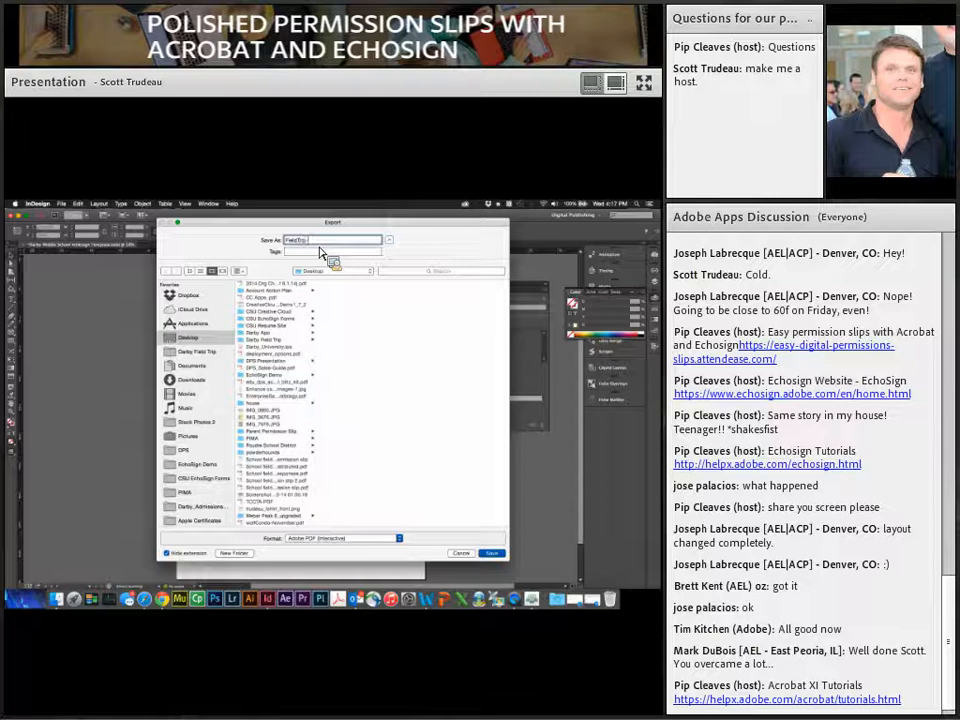
{"action": "type", "text": " InDesign"}
{"action": "left_click", "coordinate": [335, 539]}
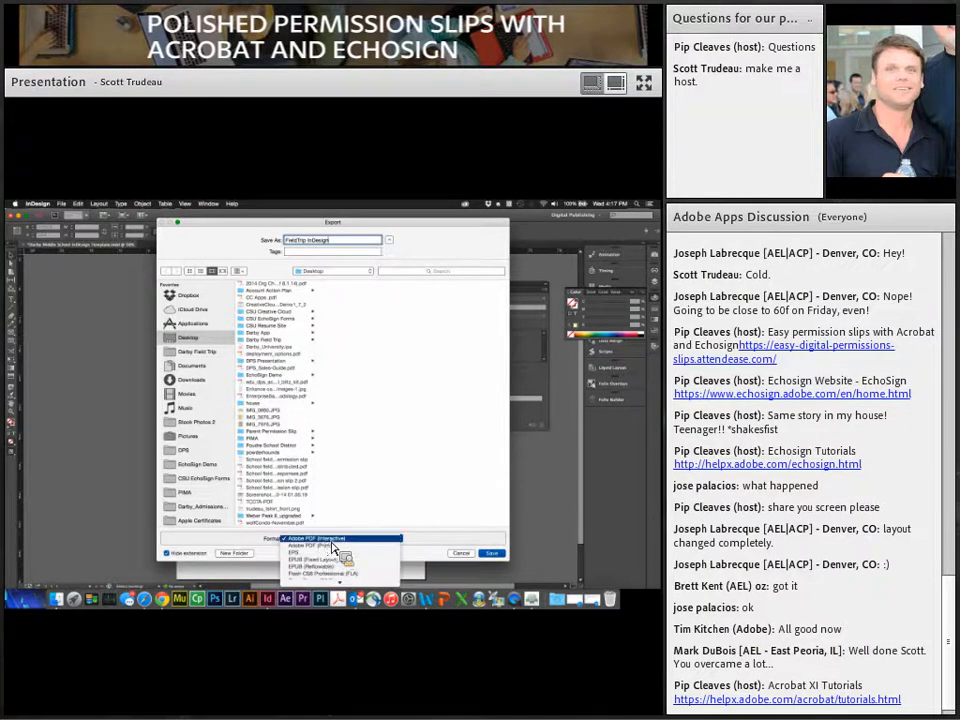
{"action": "left_click", "coordinate": [395, 566]}
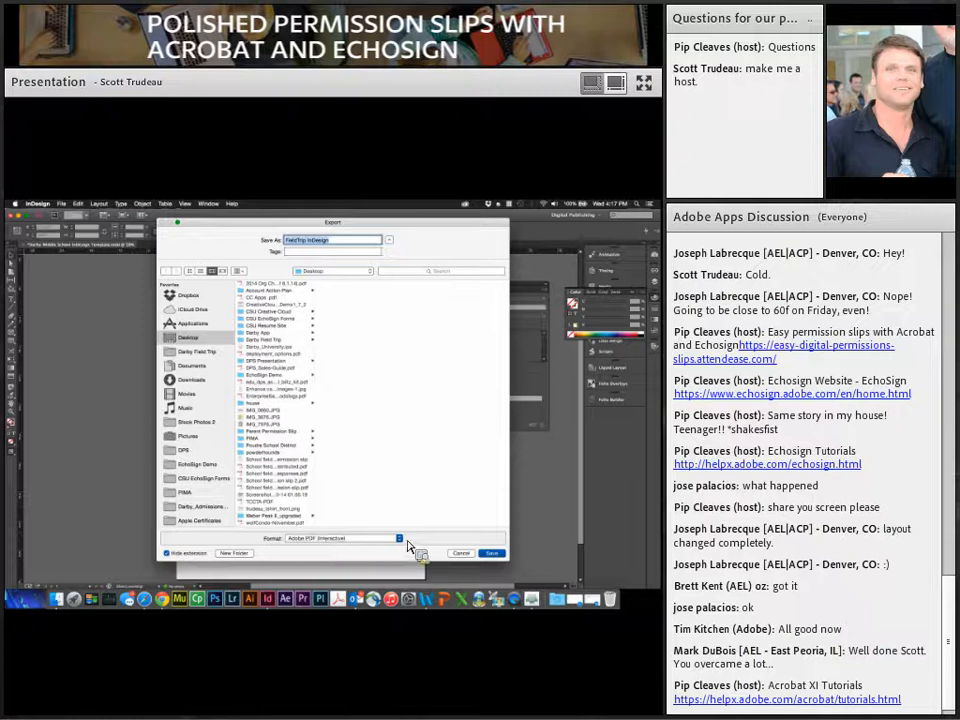
{"action": "left_click", "coordinate": [492, 553]}
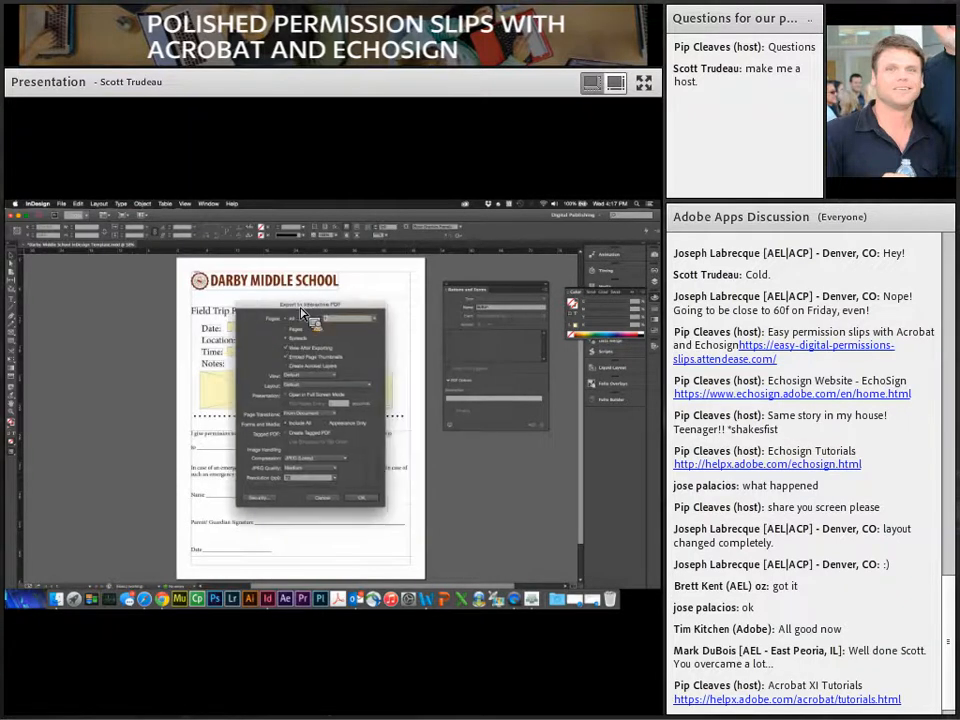
{"action": "left_click", "coordinate": [366, 498]}
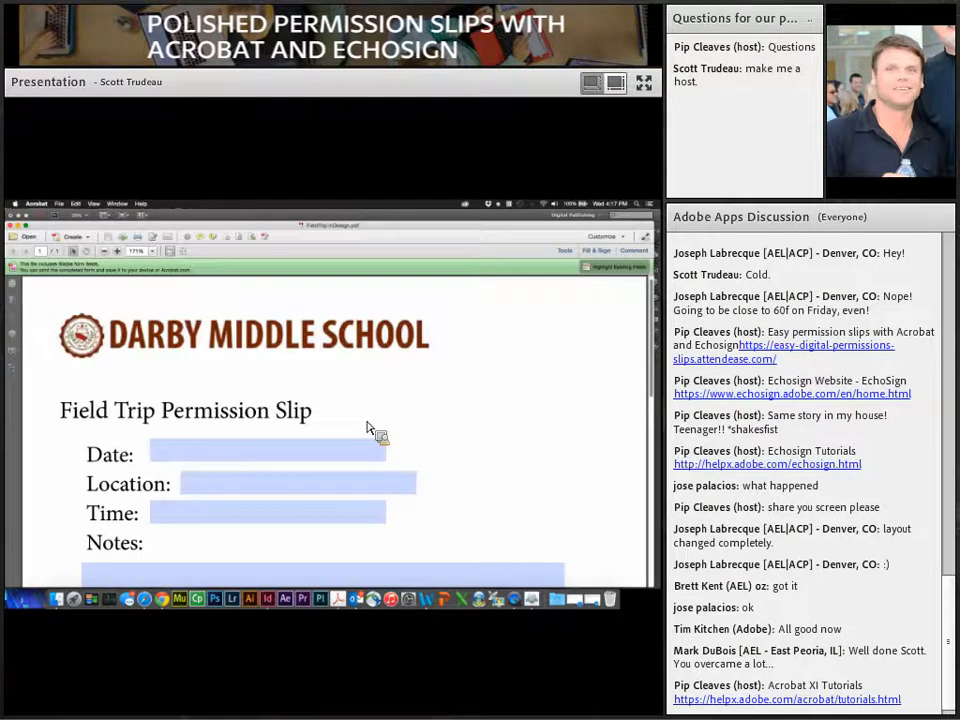
Step: Scroll through the exported permission slip PDF and test typing in its Notes field
{"action": "scroll", "coordinate": [367, 428], "scroll_direction": "down", "scroll_amount": 5}
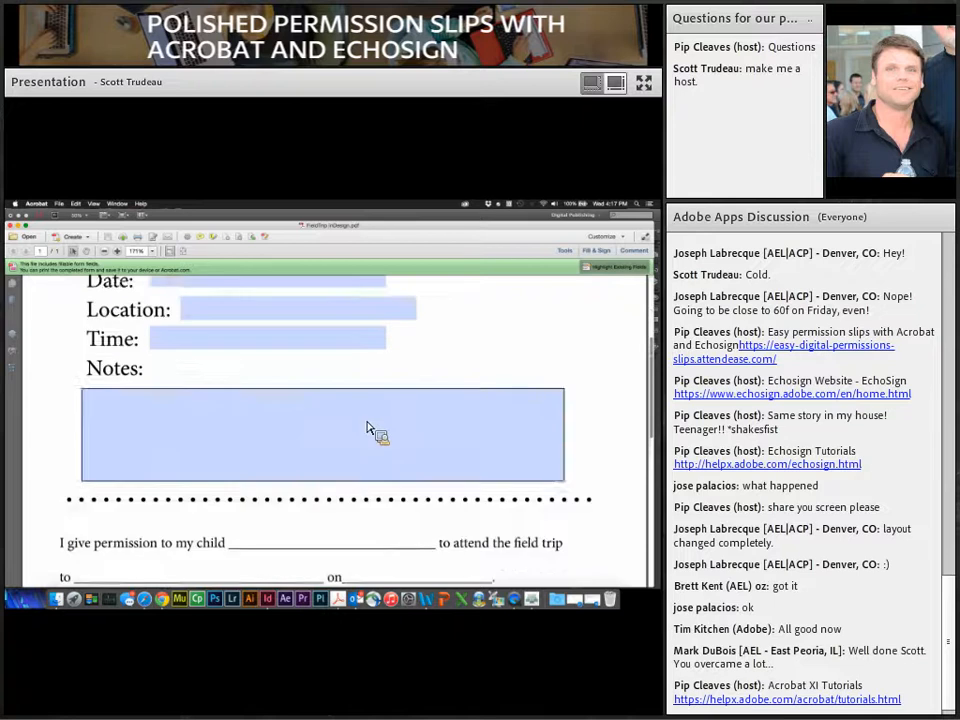
{"action": "left_click", "coordinate": [365, 426]}
{"action": "scroll", "coordinate": [363, 424], "scroll_direction": "up", "scroll_amount": 2}
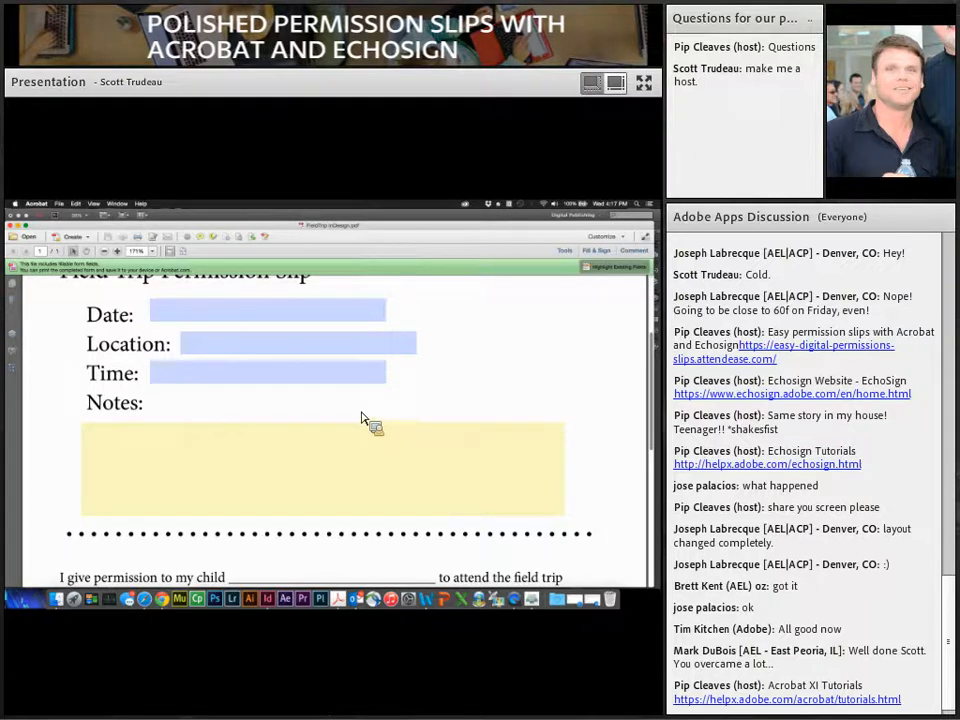
{"action": "left_click_drag", "start_coordinate": [317, 229], "coordinate": [310, 220]}
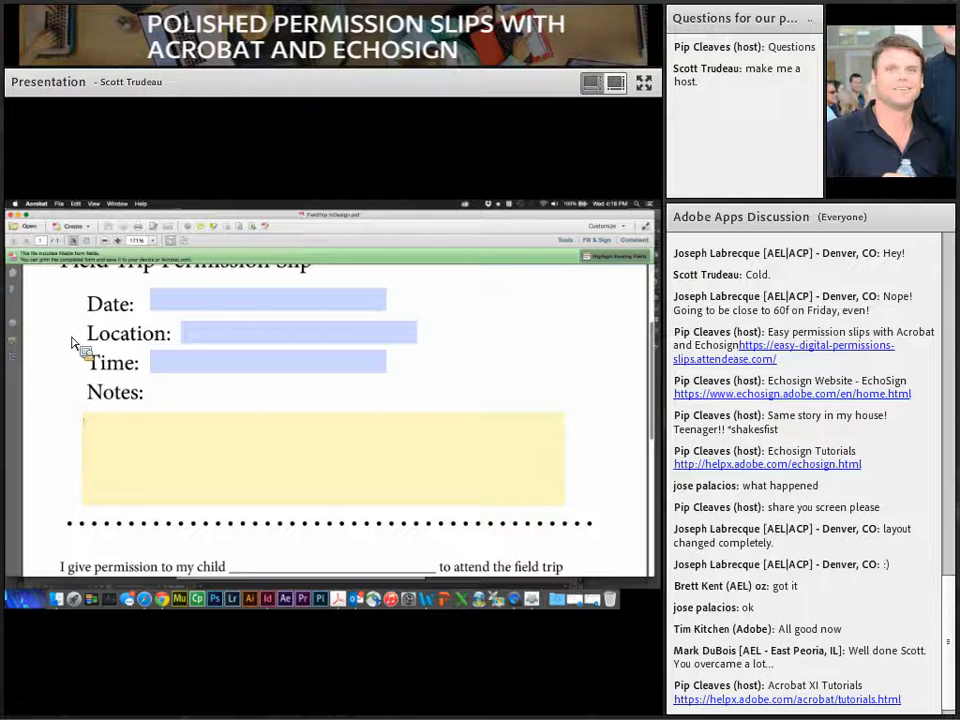
{"action": "scroll", "coordinate": [68, 370], "scroll_direction": "down", "scroll_amount": 5}
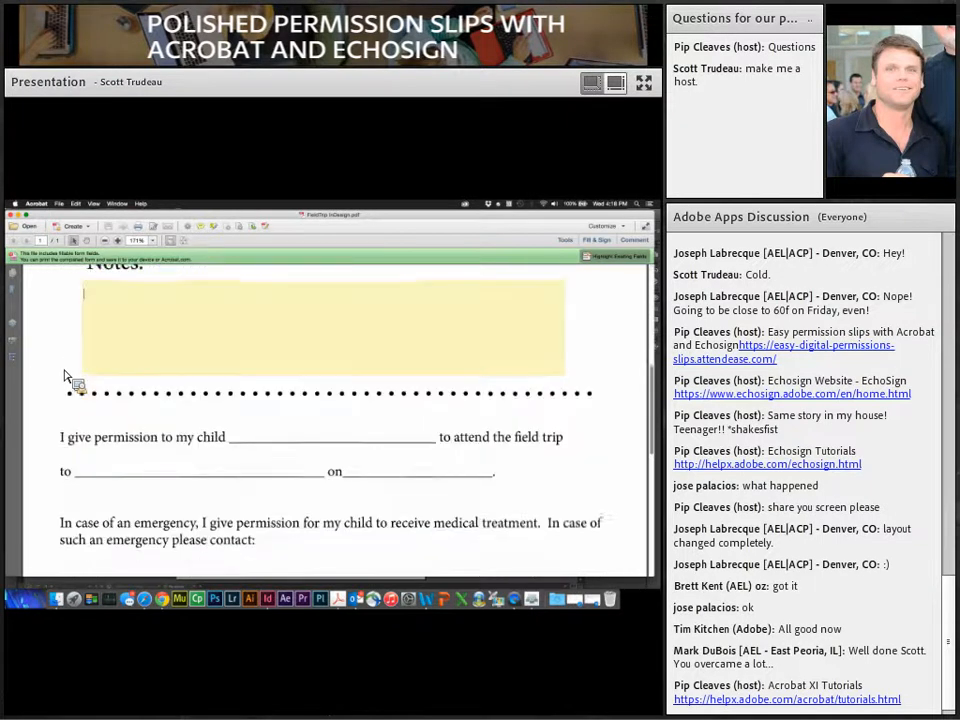
{"action": "scroll", "coordinate": [228, 498], "scroll_direction": "down", "scroll_amount": 3}
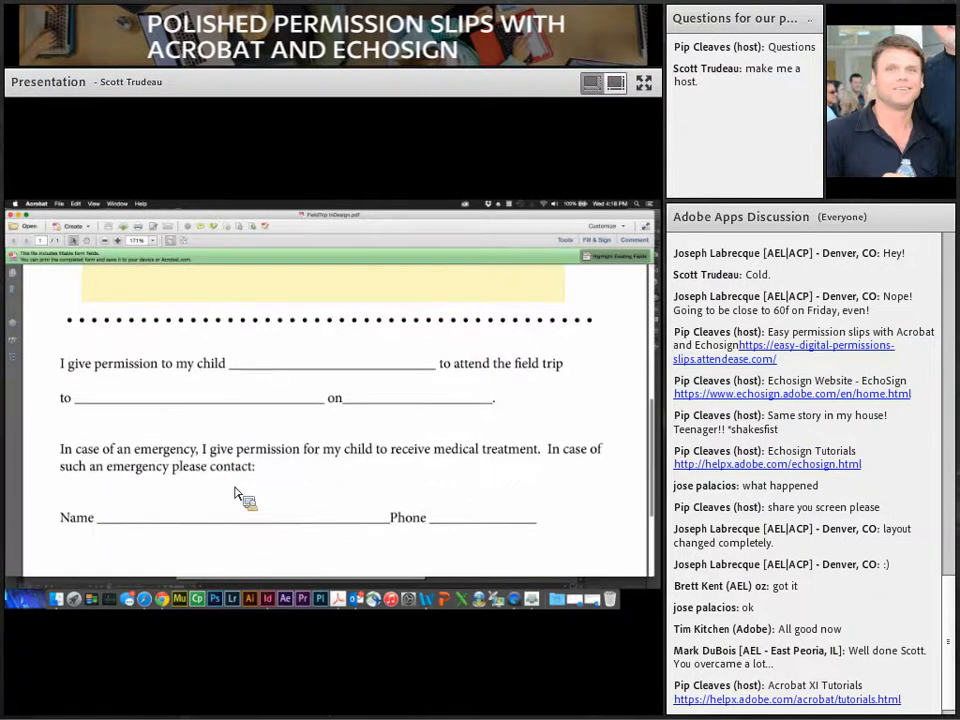
Step: Close the exported FieldTrip PDF and dismiss the Acrobat welcome screen
{"action": "left_click", "coordinate": [59, 203]}
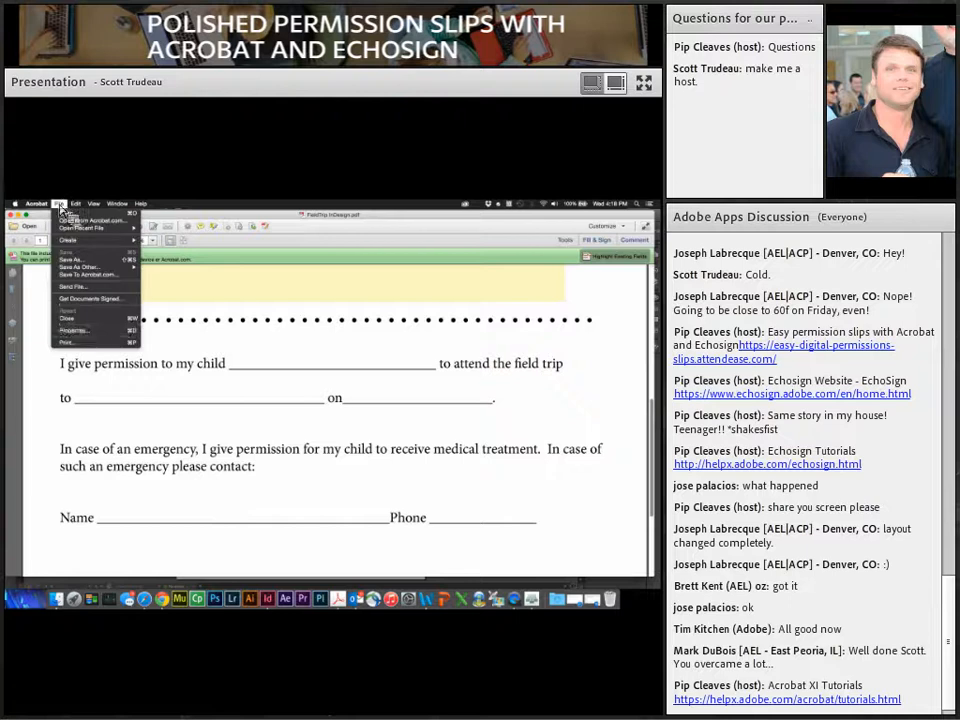
{"action": "left_click", "coordinate": [66, 318]}
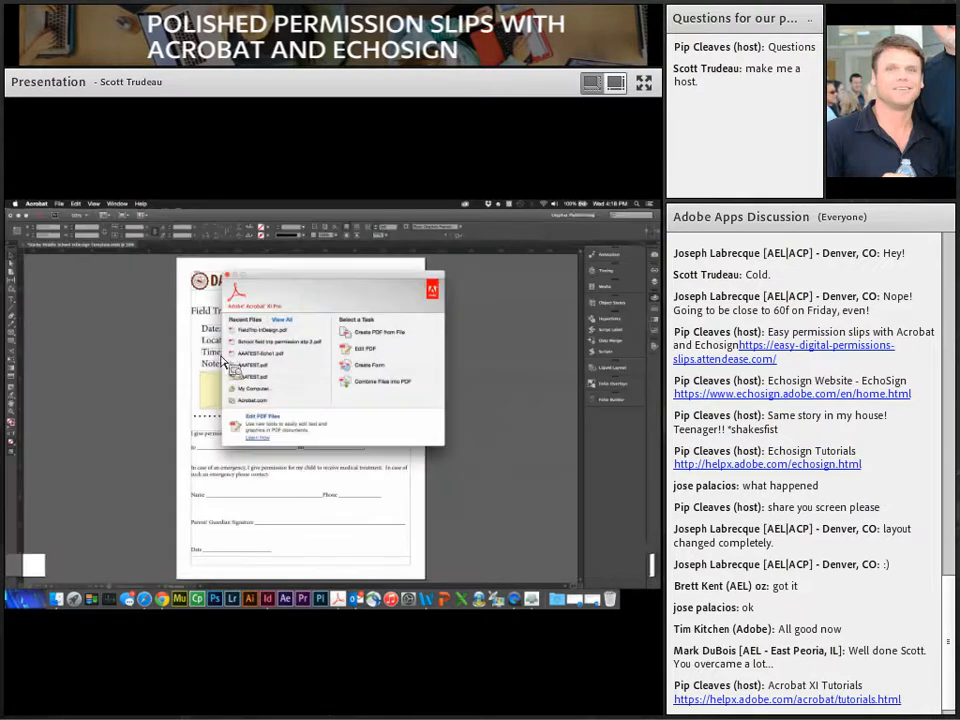
{"action": "key", "text": "super+w"}
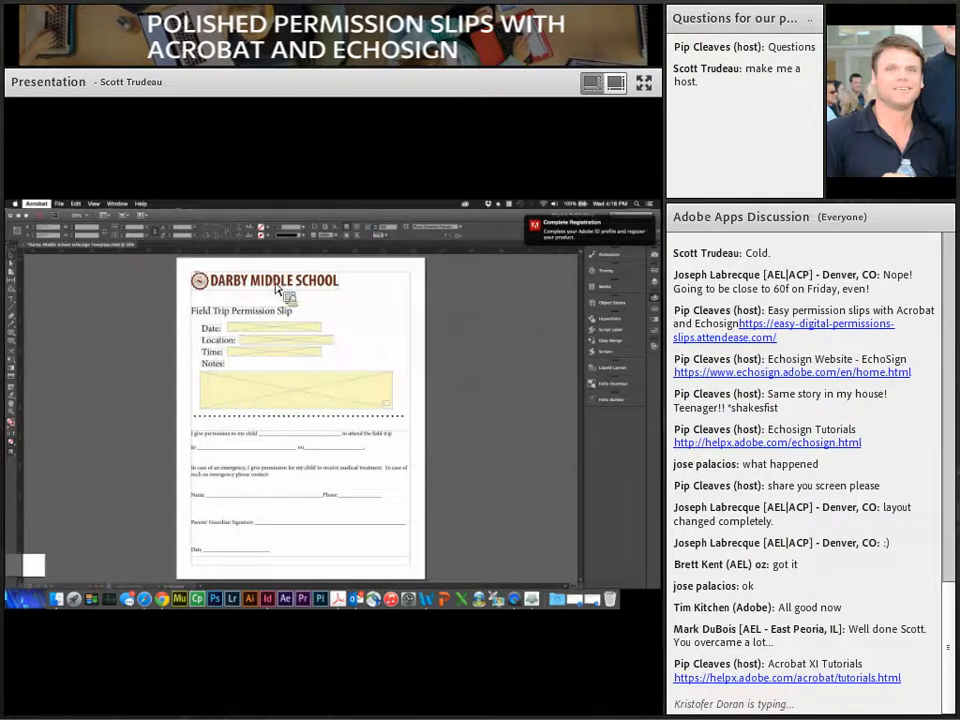
Step: Show the Field Trip Permission Form in Word, then move to the EchoSign home page in Chrome
{"action": "left_click", "coordinate": [430, 601]}
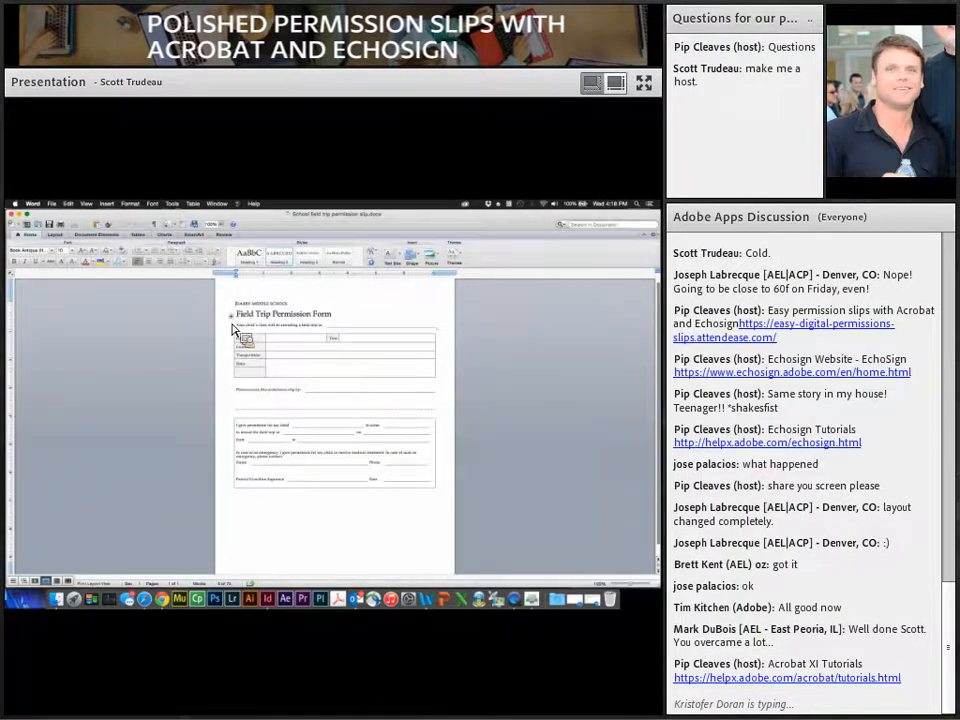
{"action": "mouse_move", "coordinate": [362, 325]}
{"action": "left_mouse_down"}
{"action": "mouse_move", "coordinate": [266, 386]}
{"action": "mouse_move", "coordinate": [298, 390]}
{"action": "mouse_move", "coordinate": [225, 401]}
{"action": "mouse_move", "coordinate": [298, 346]}
{"action": "mouse_move", "coordinate": [298, 385]}
{"action": "mouse_move", "coordinate": [306, 333]}
{"action": "mouse_move", "coordinate": [313, 446]}
{"action": "mouse_move", "coordinate": [268, 495]}
{"action": "mouse_move", "coordinate": [357, 481]}
{"action": "mouse_move", "coordinate": [332, 335]}
{"action": "mouse_move", "coordinate": [300, 430]}
{"action": "left_mouse_up"}
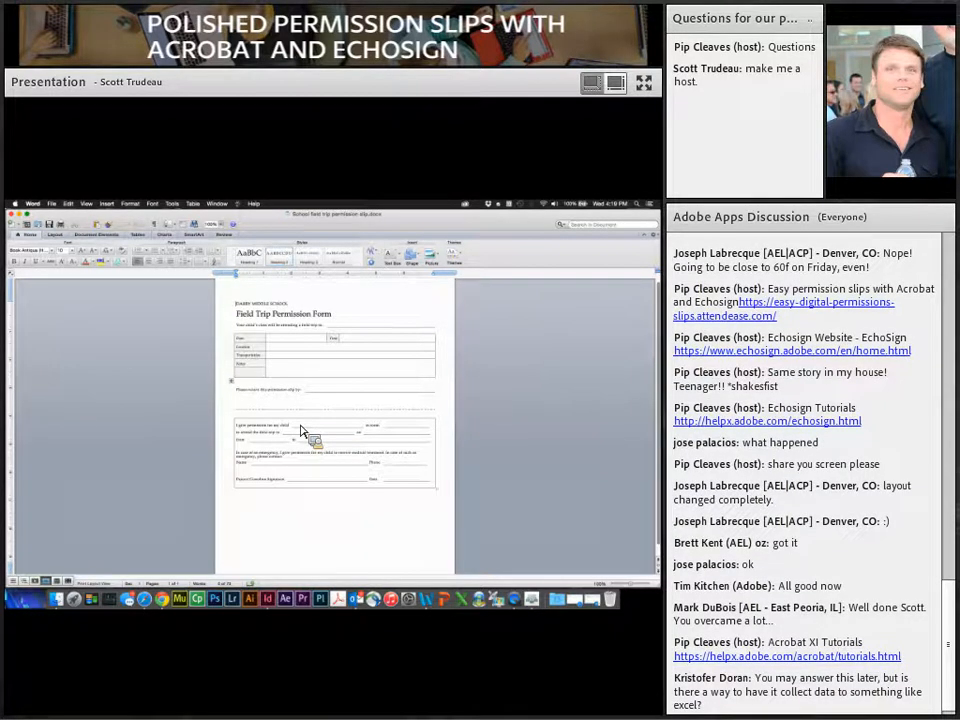
{"action": "mouse_move", "coordinate": [300, 430]}
{"action": "left_mouse_down"}
{"action": "mouse_move", "coordinate": [294, 336]}
{"action": "mouse_move", "coordinate": [304, 390]}
{"action": "mouse_move", "coordinate": [292, 345]}
{"action": "mouse_move", "coordinate": [300, 336]}
{"action": "mouse_move", "coordinate": [334, 394]}
{"action": "mouse_move", "coordinate": [347, 389]}
{"action": "mouse_move", "coordinate": [234, 556]}
{"action": "mouse_move", "coordinate": [172, 598]}
{"action": "mouse_move", "coordinate": [178, 609]}
{"action": "mouse_move", "coordinate": [279, 313]}
{"action": "mouse_move", "coordinate": [180, 242]}
{"action": "mouse_move", "coordinate": [88, 226]}
{"action": "mouse_move", "coordinate": [232, 393]}
{"action": "left_mouse_up"}
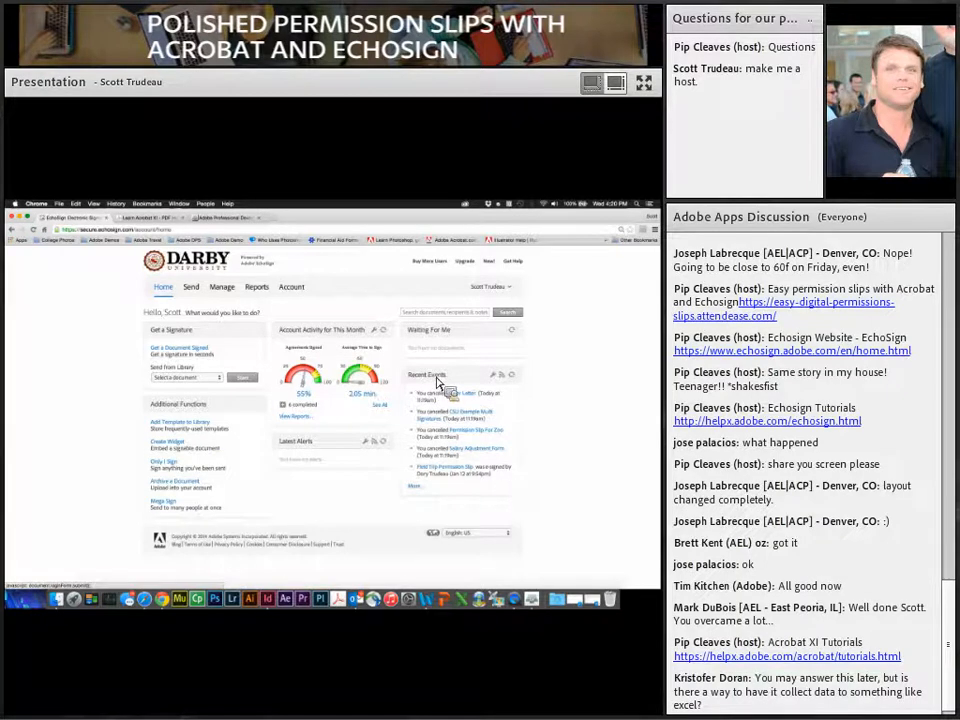
Step: Begin a Get a Document Signed request to the faculty address, titled Field Trip Form, and browse for the file
{"action": "left_click", "coordinate": [194, 352]}
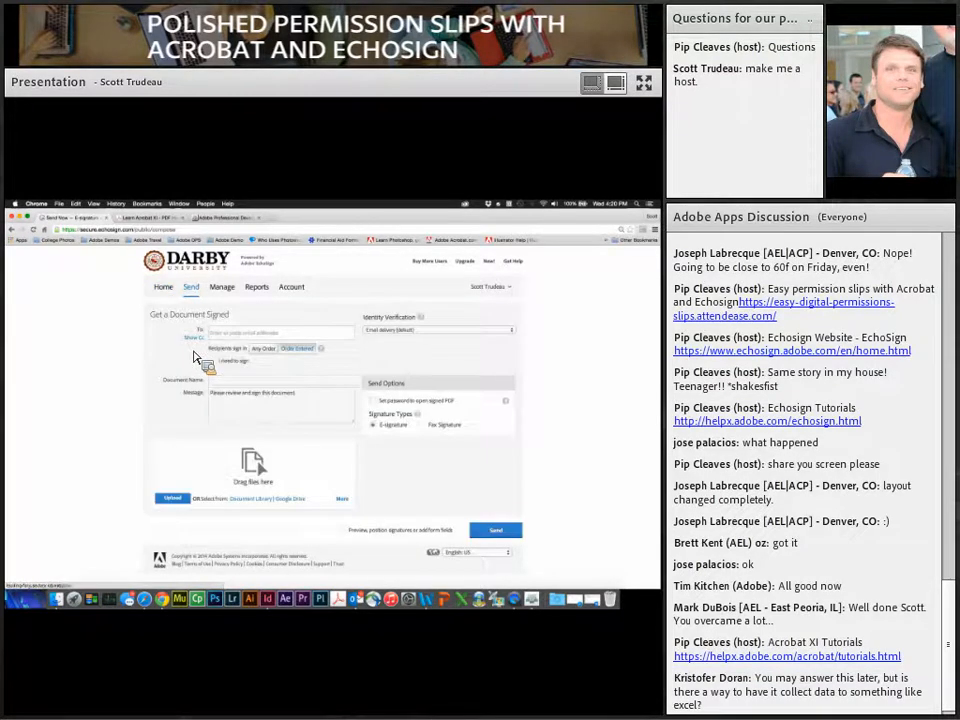
{"action": "type", "text": "de"}
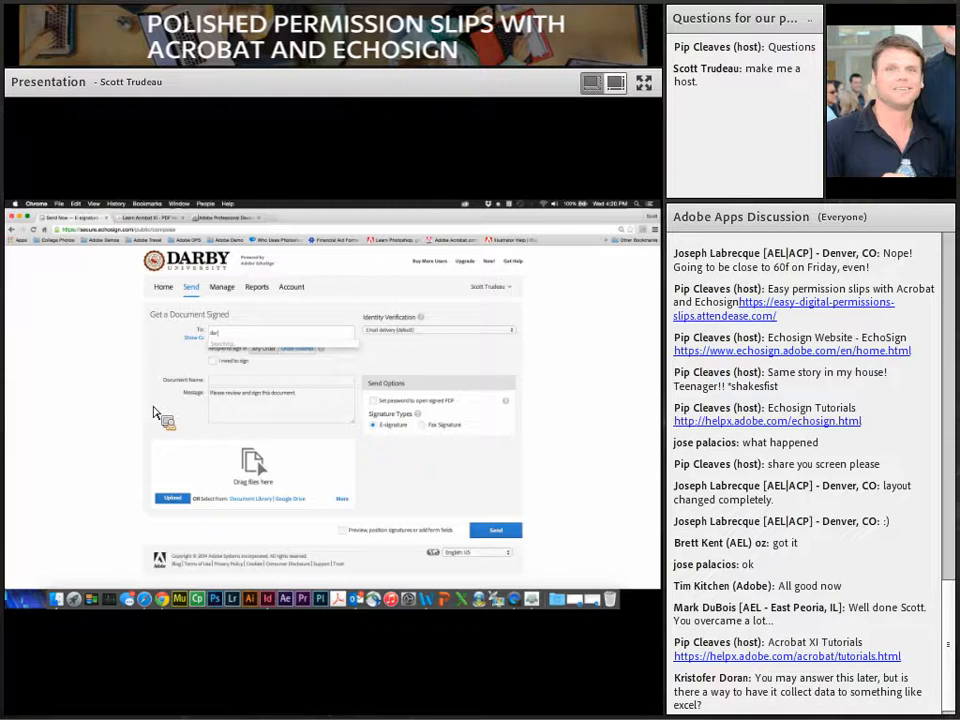
{"action": "left_click", "coordinate": [198, 363]}
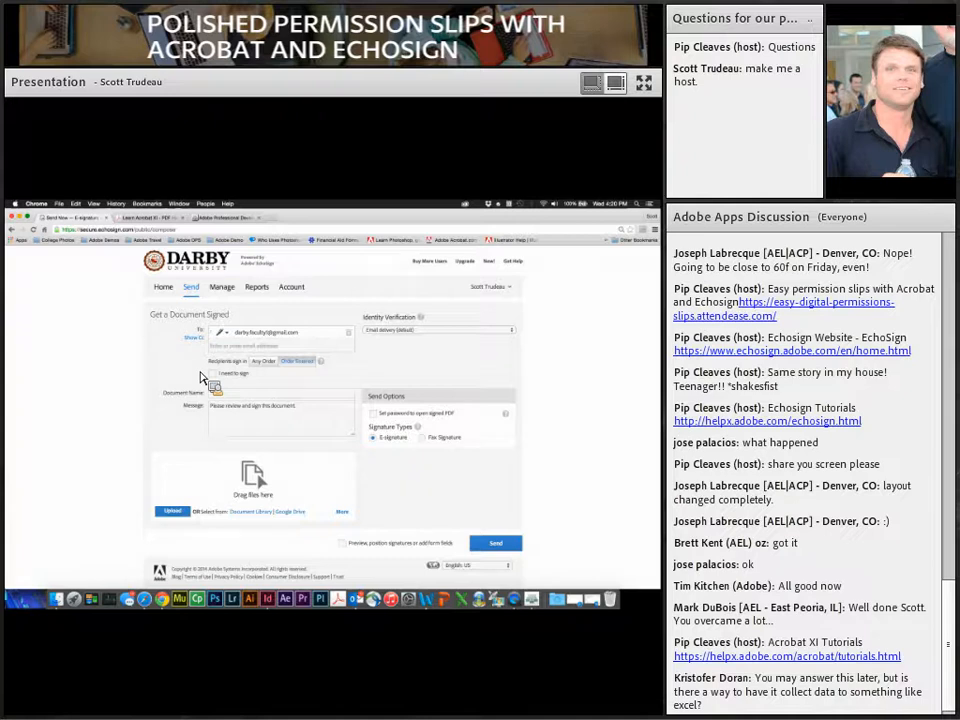
{"action": "left_click_drag", "start_coordinate": [200, 376], "coordinate": [237, 353]}
{"action": "left_click_drag", "start_coordinate": [237, 353], "coordinate": [280, 393]}
{"action": "left_click_drag", "start_coordinate": [280, 393], "coordinate": [201, 367]}
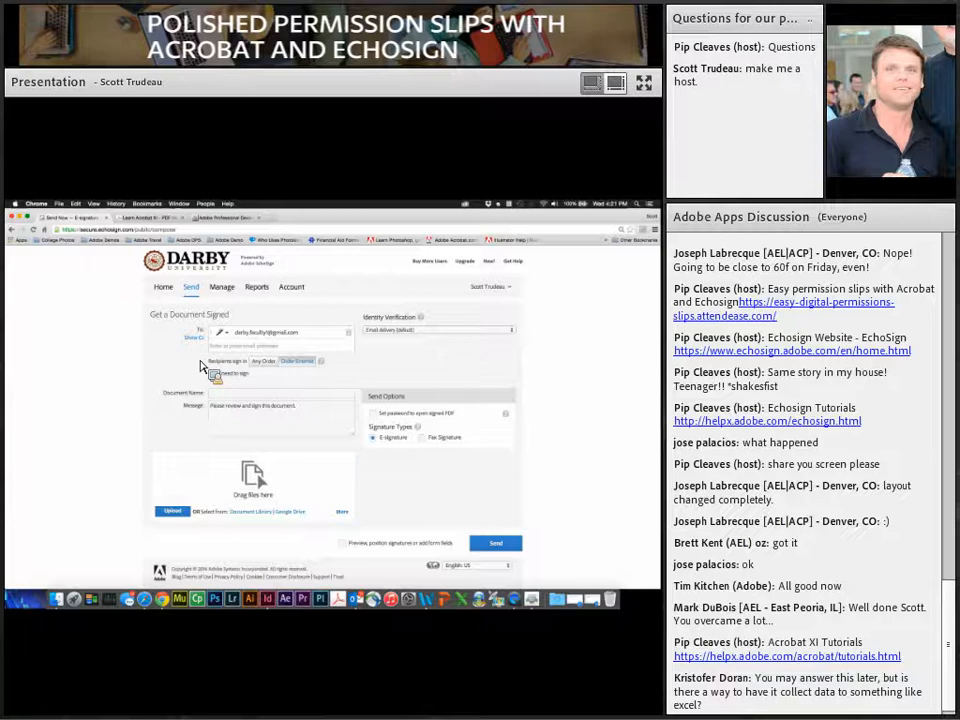
{"action": "left_click_drag", "start_coordinate": [201, 367], "coordinate": [157, 303]}
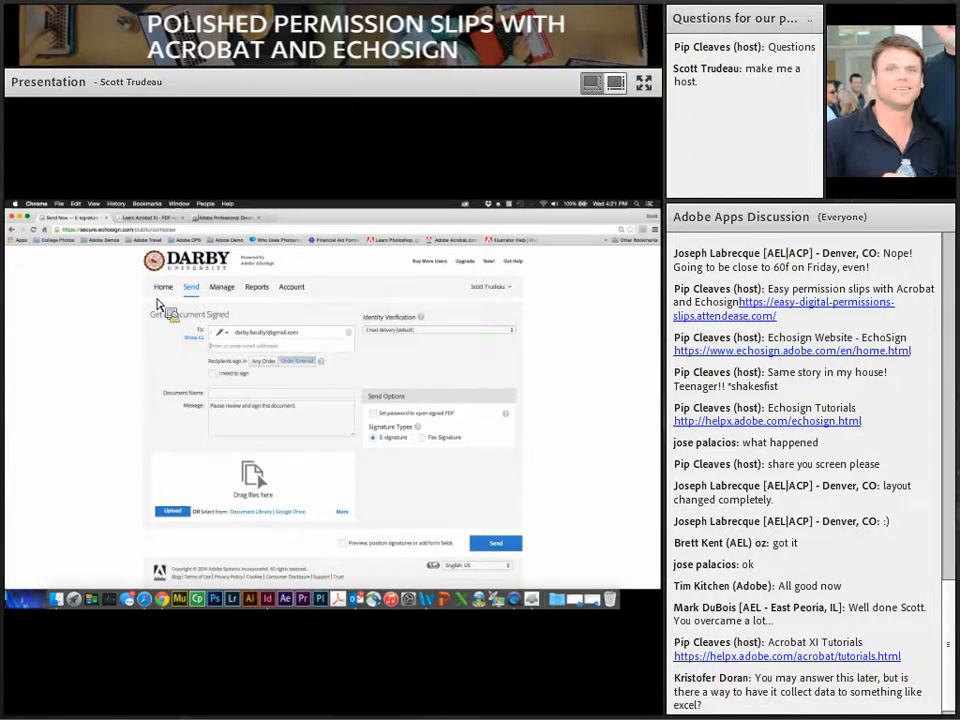
{"action": "left_click_drag", "start_coordinate": [157, 304], "coordinate": [181, 481]}
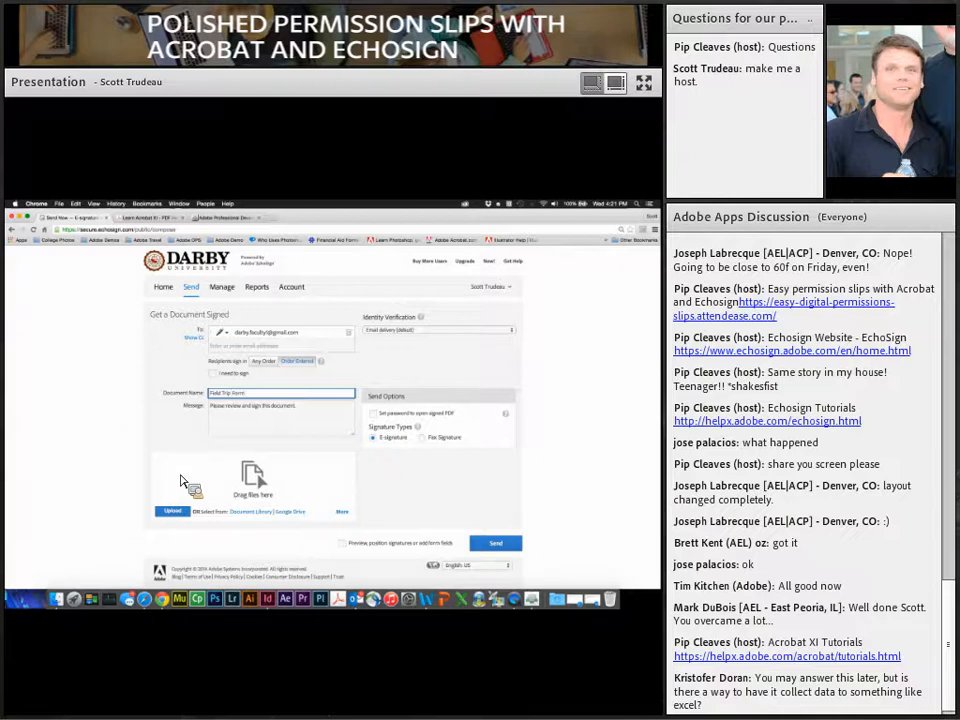
{"action": "left_click", "coordinate": [177, 510]}
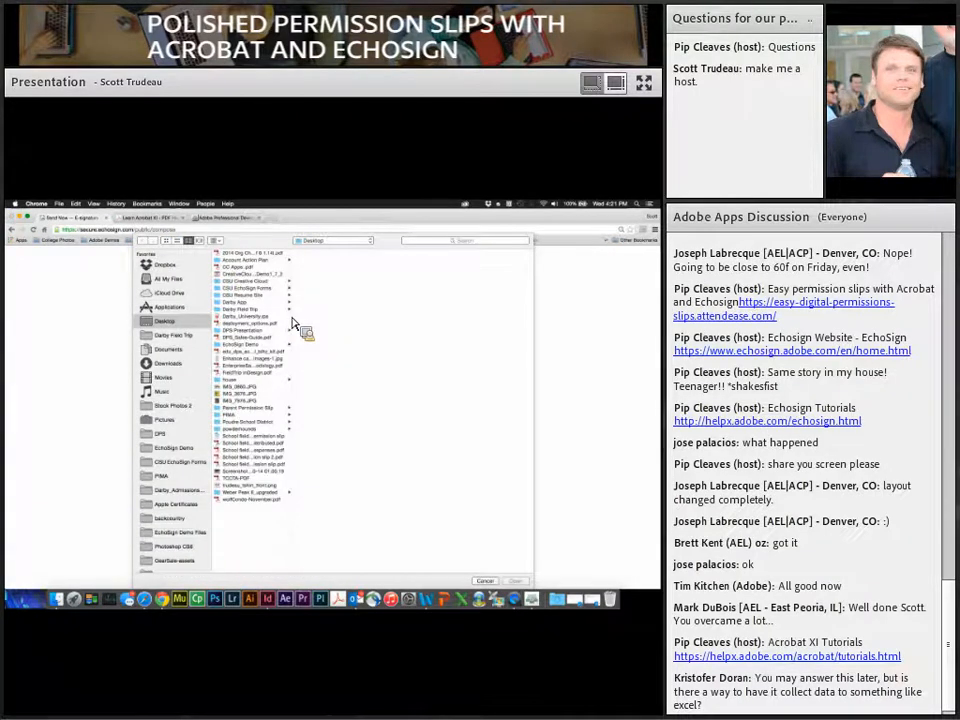
Step: Attach School field trip permission slip.docx from the Darby Field Trip folder and continue to field placement
{"action": "left_click_drag", "start_coordinate": [293, 323], "coordinate": [185, 343]}
{"action": "left_click_drag", "start_coordinate": [185, 343], "coordinate": [513, 588]}
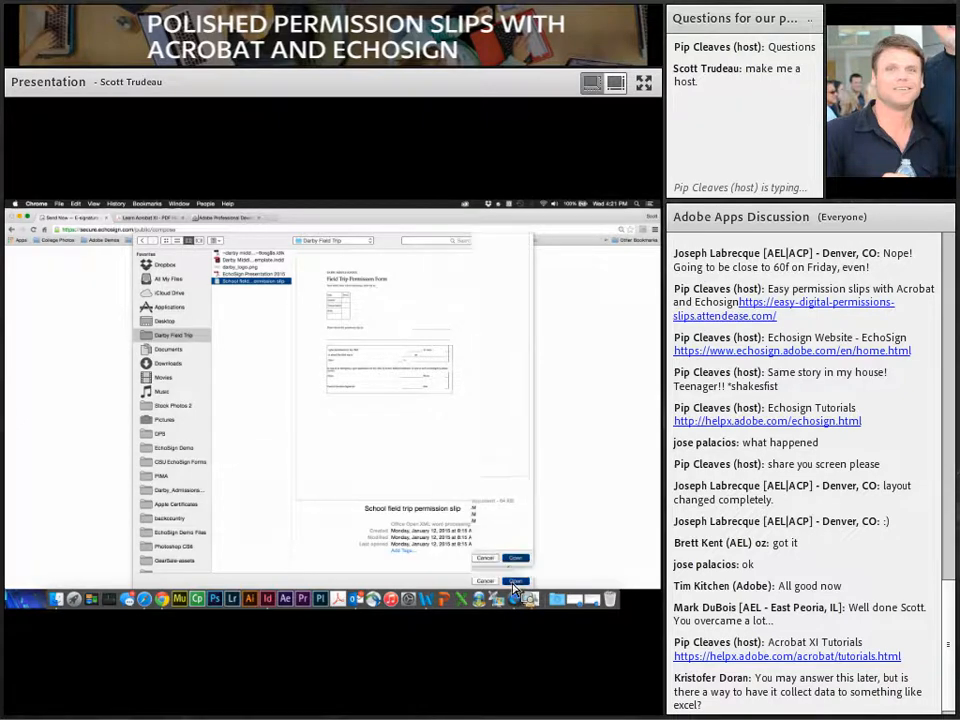
{"action": "left_click", "coordinate": [513, 586]}
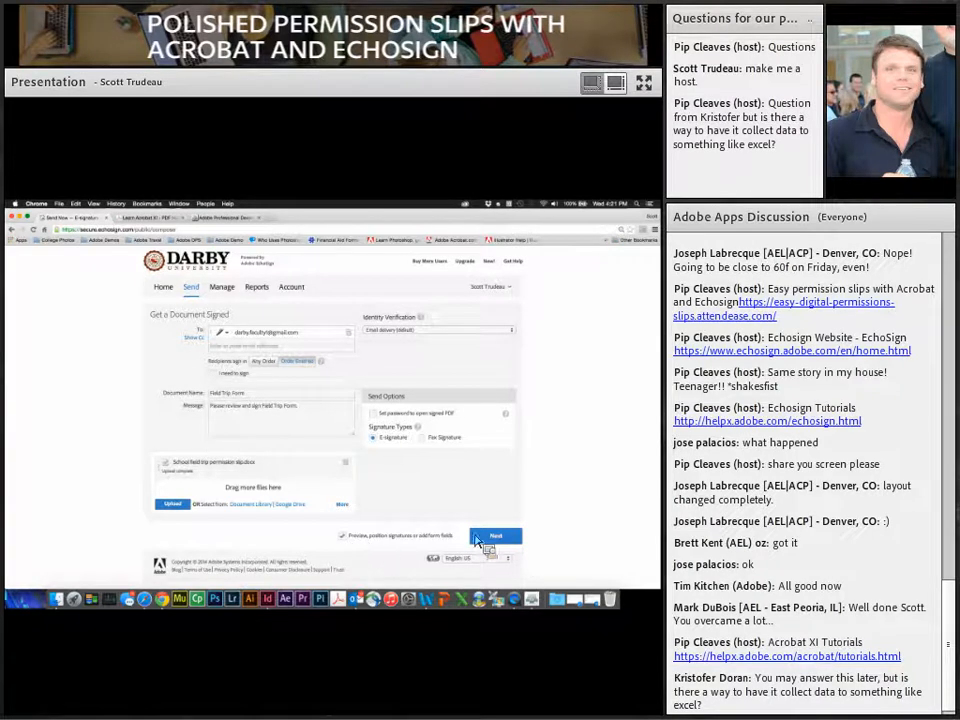
{"action": "left_click", "coordinate": [502, 538]}
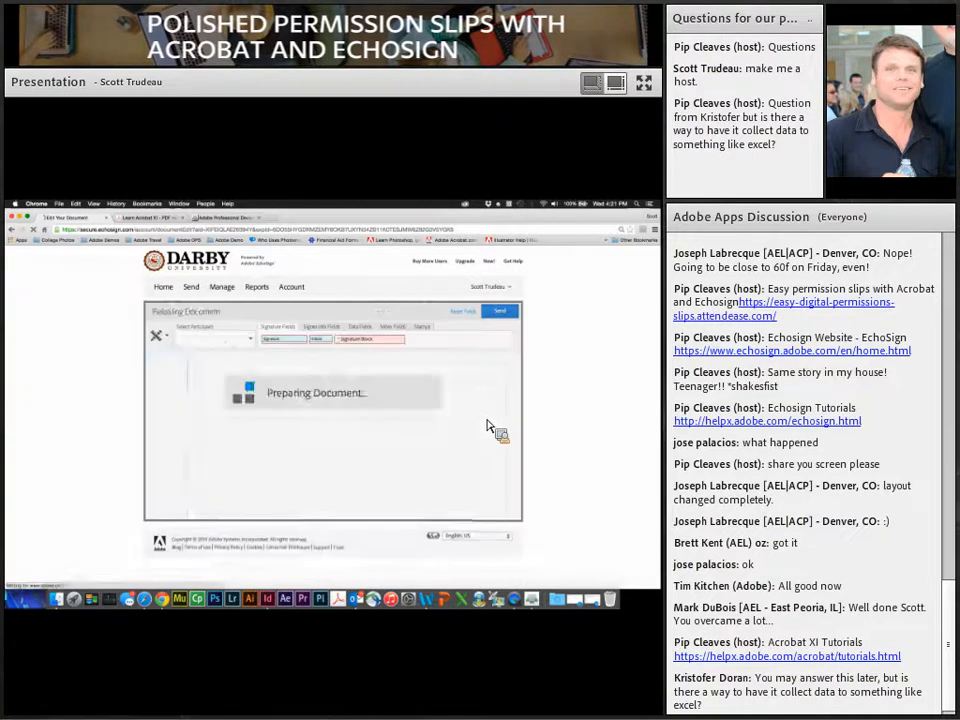
Step: Scroll the loaded form and set the participant for new fields to 'Prefill by (you)'
{"action": "scroll", "coordinate": [485, 425], "scroll_direction": "down", "scroll_amount": 5}
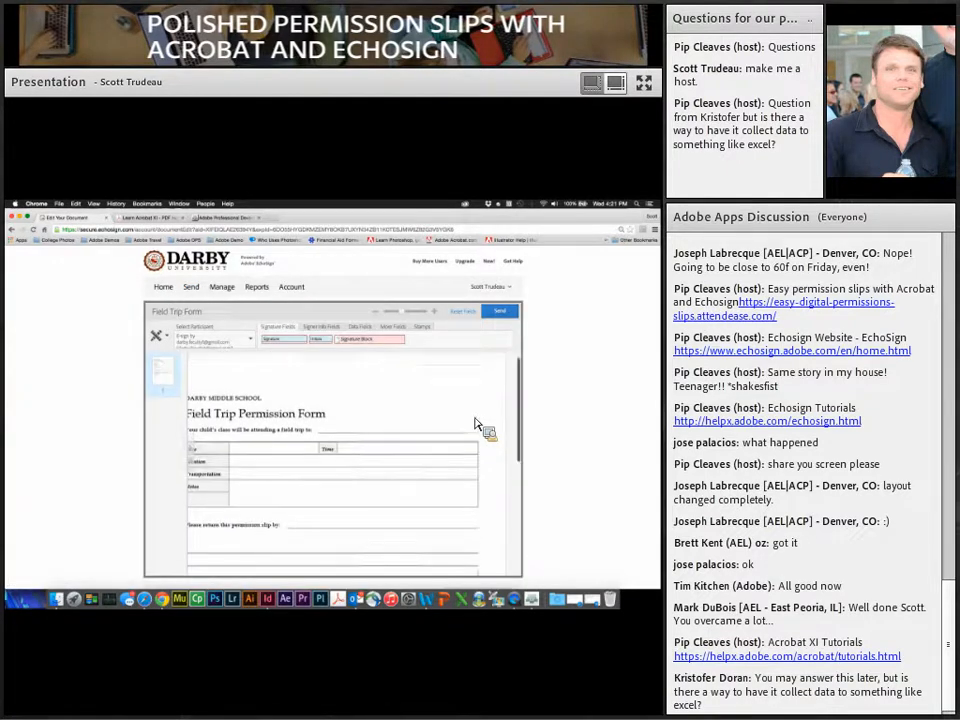
{"action": "scroll", "coordinate": [477, 423], "scroll_direction": "up", "scroll_amount": 3}
{"action": "scroll", "coordinate": [477, 423], "scroll_direction": "down", "scroll_amount": 4}
{"action": "scroll", "coordinate": [480, 425], "scroll_direction": "up", "scroll_amount": 3}
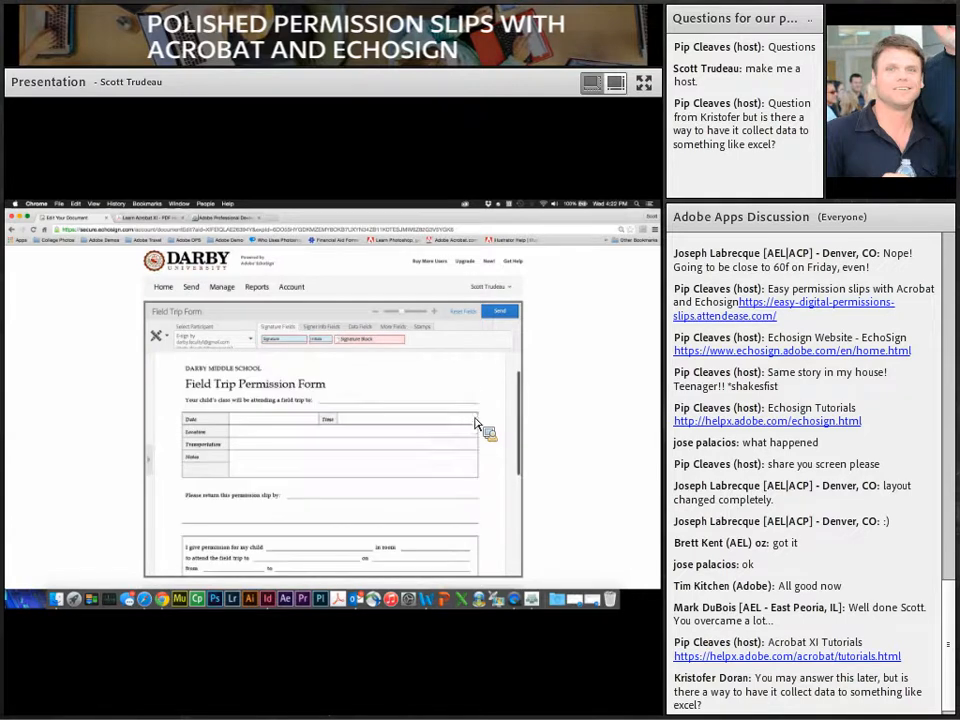
{"action": "left_click", "coordinate": [252, 341]}
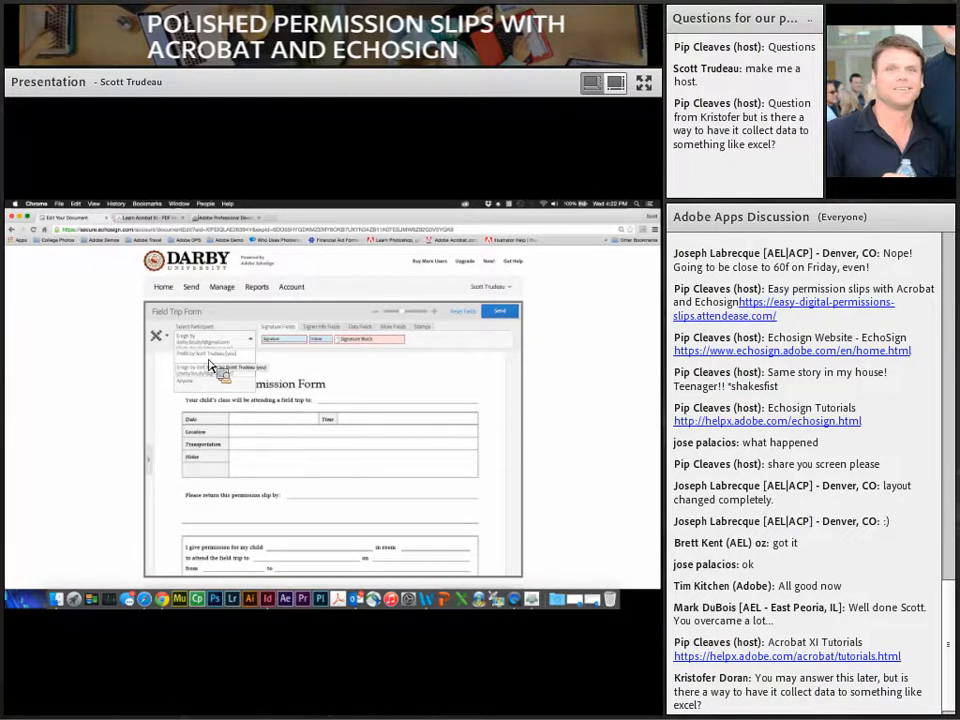
{"action": "left_click", "coordinate": [210, 364]}
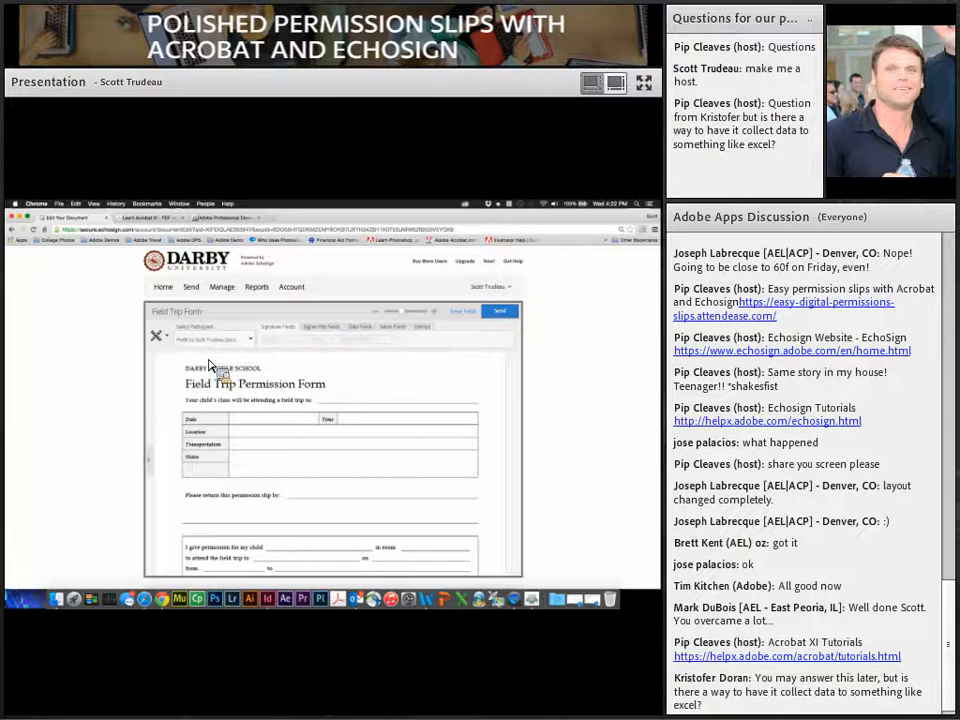
Step: Place sender-prefilled text fields on the destination, Date, Time, Location and Transportation lines
{"action": "left_click", "coordinate": [343, 341]}
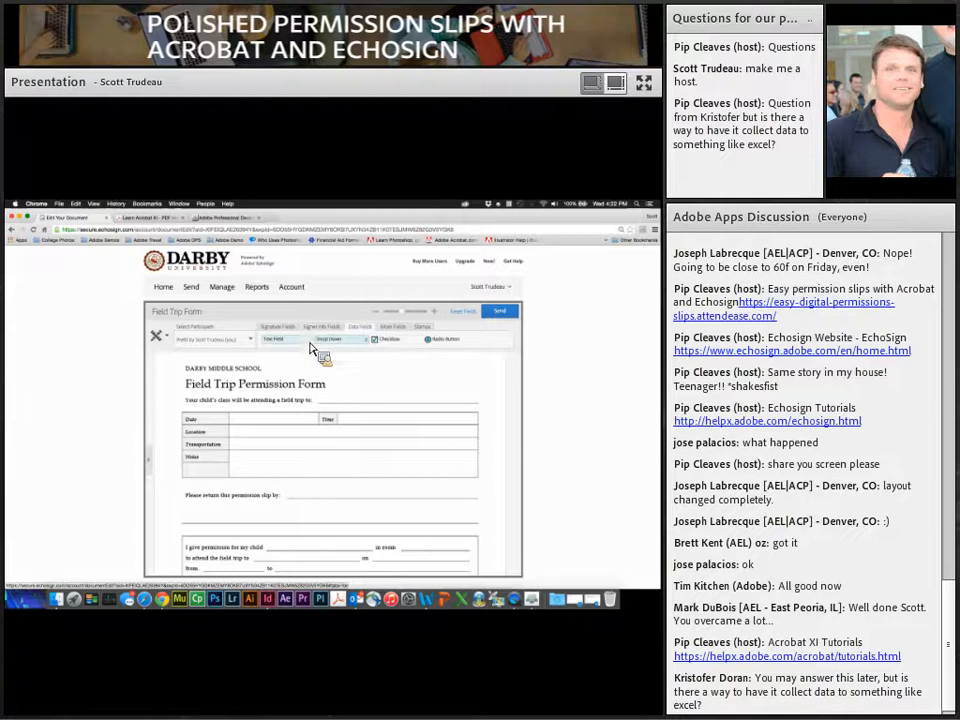
{"action": "left_click_drag", "start_coordinate": [356, 404], "coordinate": [359, 406]}
{"action": "left_click_drag", "start_coordinate": [297, 370], "coordinate": [279, 429]}
{"action": "left_click_drag", "start_coordinate": [297, 372], "coordinate": [381, 429]}
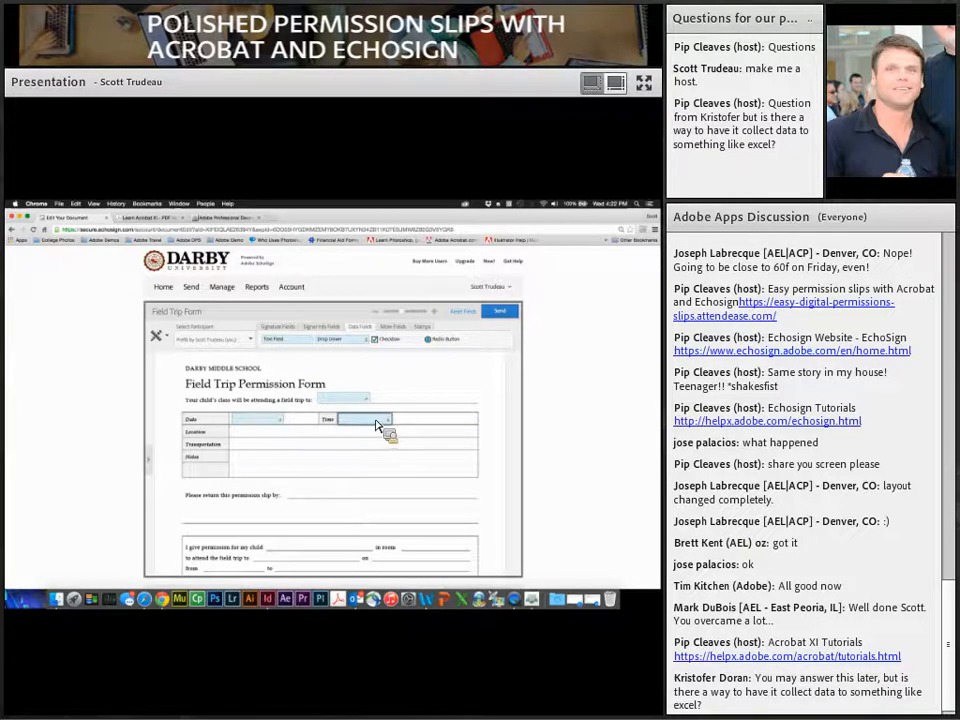
{"action": "left_click_drag", "start_coordinate": [296, 374], "coordinate": [454, 436]}
{"action": "mouse_move", "coordinate": [305, 338]}
{"action": "left_mouse_down"}
{"action": "mouse_move", "coordinate": [292, 436]}
{"action": "mouse_move", "coordinate": [270, 446]}
{"action": "mouse_move", "coordinate": [274, 454]}
{"action": "mouse_move", "coordinate": [430, 464]}
{"action": "mouse_move", "coordinate": [460, 453]}
{"action": "mouse_move", "coordinate": [379, 409]}
{"action": "mouse_move", "coordinate": [304, 422]}
{"action": "mouse_move", "coordinate": [281, 468]}
{"action": "mouse_move", "coordinate": [465, 484]}
{"action": "mouse_move", "coordinate": [476, 377]}
{"action": "mouse_move", "coordinate": [486, 381]}
{"action": "mouse_move", "coordinate": [313, 349]}
{"action": "mouse_move", "coordinate": [326, 483]}
{"action": "mouse_move", "coordinate": [467, 485]}
{"action": "mouse_move", "coordinate": [460, 481]}
{"action": "mouse_move", "coordinate": [476, 467]}
{"action": "mouse_move", "coordinate": [304, 349]}
{"action": "mouse_move", "coordinate": [407, 450]}
{"action": "mouse_move", "coordinate": [455, 462]}
{"action": "left_mouse_up"}
{"action": "scroll", "coordinate": [484, 482], "scroll_direction": "down", "scroll_amount": 3}
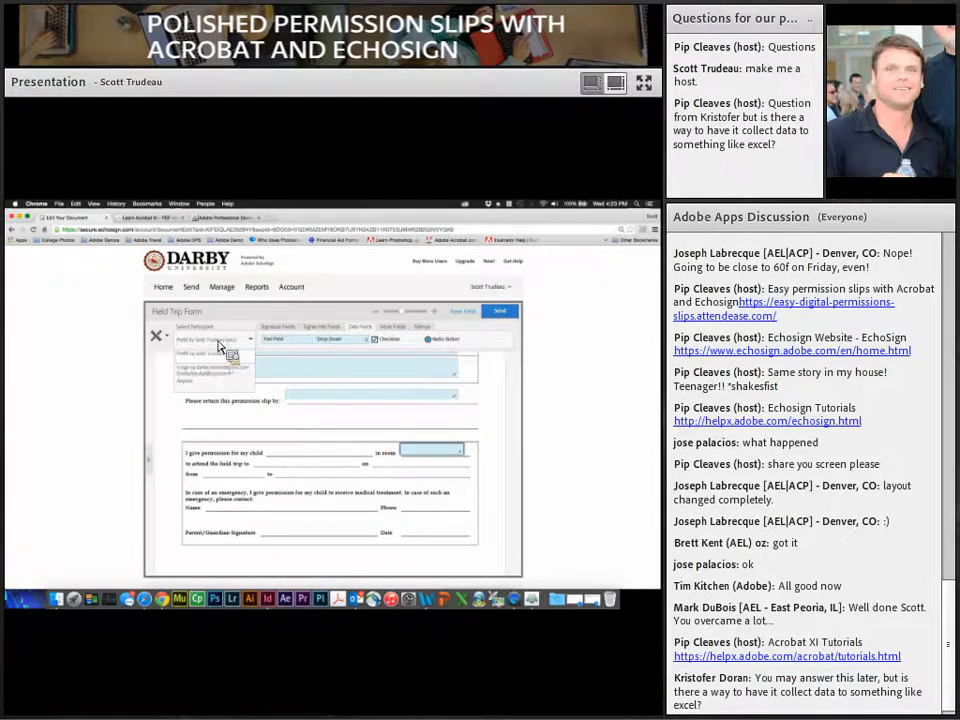
Step: Switch to the e-sign signer and add text fields for child's name, destination, date and from time
{"action": "left_click", "coordinate": [218, 341]}
{"action": "left_click", "coordinate": [214, 360]}
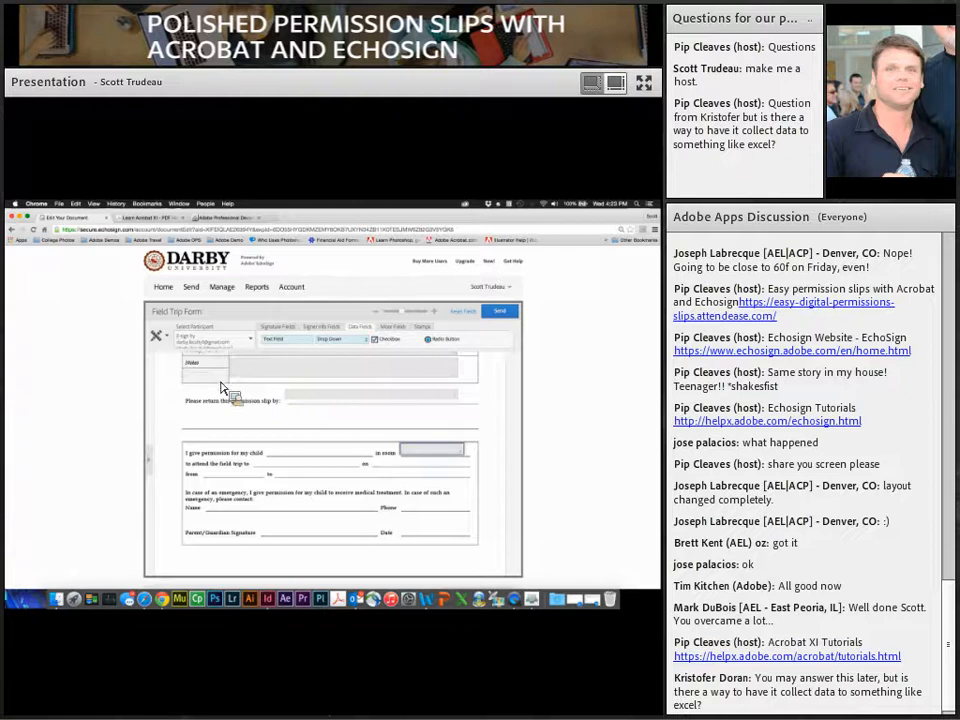
{"action": "scroll", "coordinate": [250, 415], "scroll_direction": "down", "scroll_amount": 1}
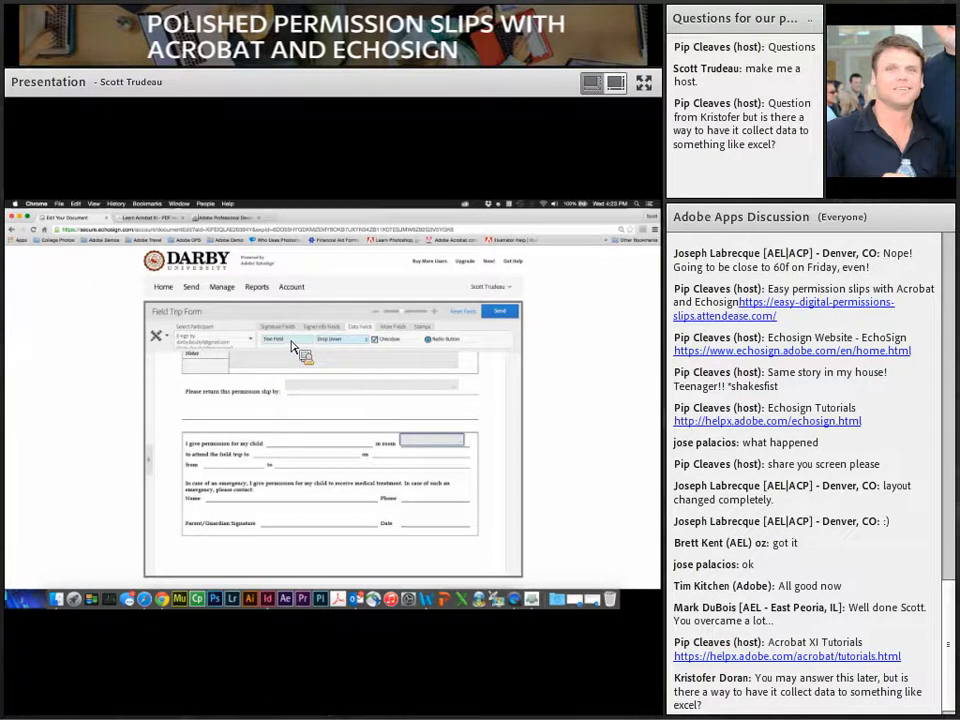
{"action": "left_click_drag", "start_coordinate": [292, 345], "coordinate": [296, 446]}
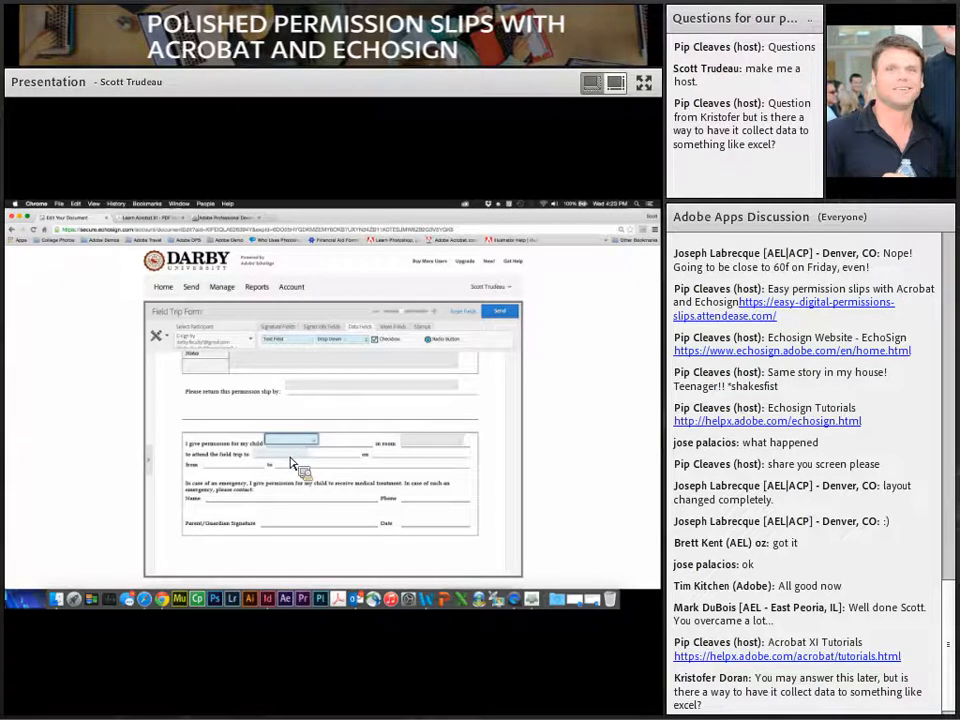
{"action": "left_click", "coordinate": [298, 453]}
{"action": "left_click_drag", "start_coordinate": [308, 352], "coordinate": [420, 465]}
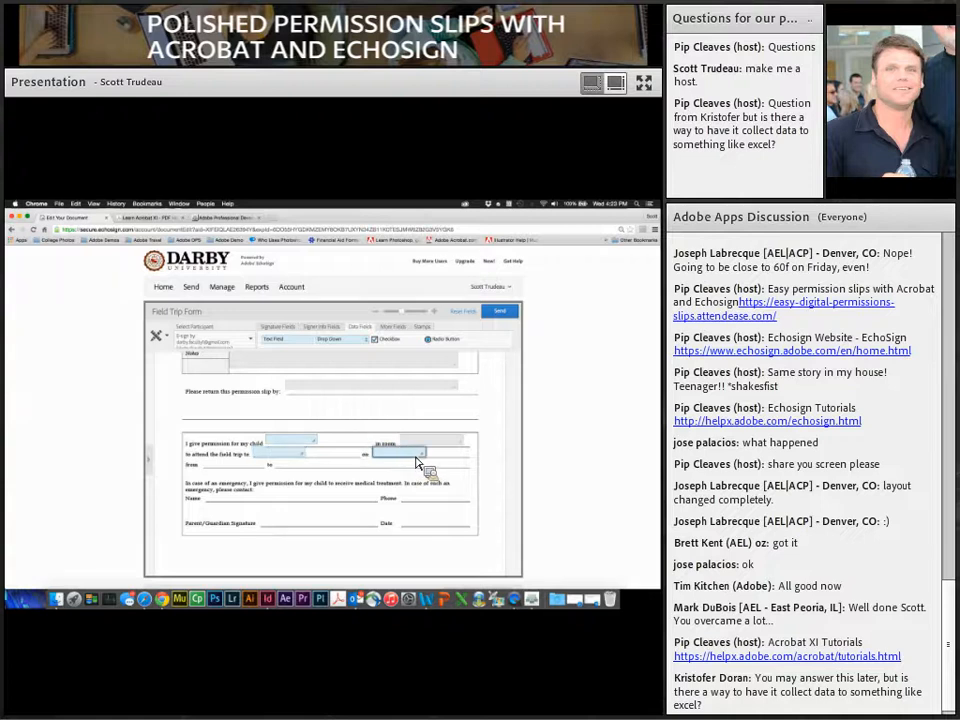
{"action": "left_click_drag", "start_coordinate": [280, 348], "coordinate": [237, 463]}
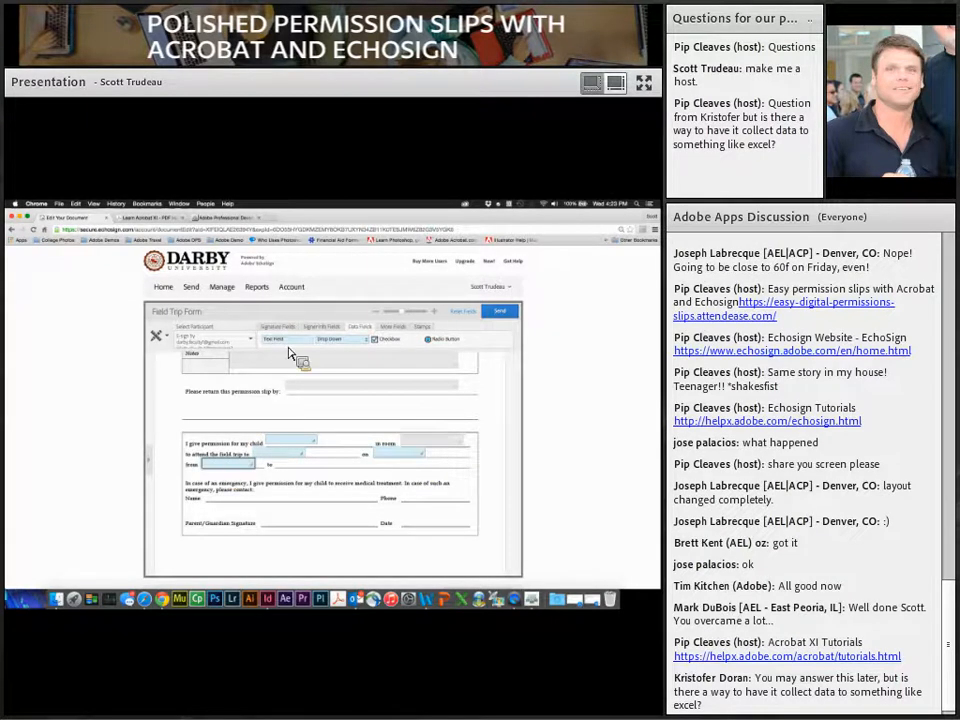
{"action": "left_click_drag", "start_coordinate": [291, 330], "coordinate": [470, 480]}
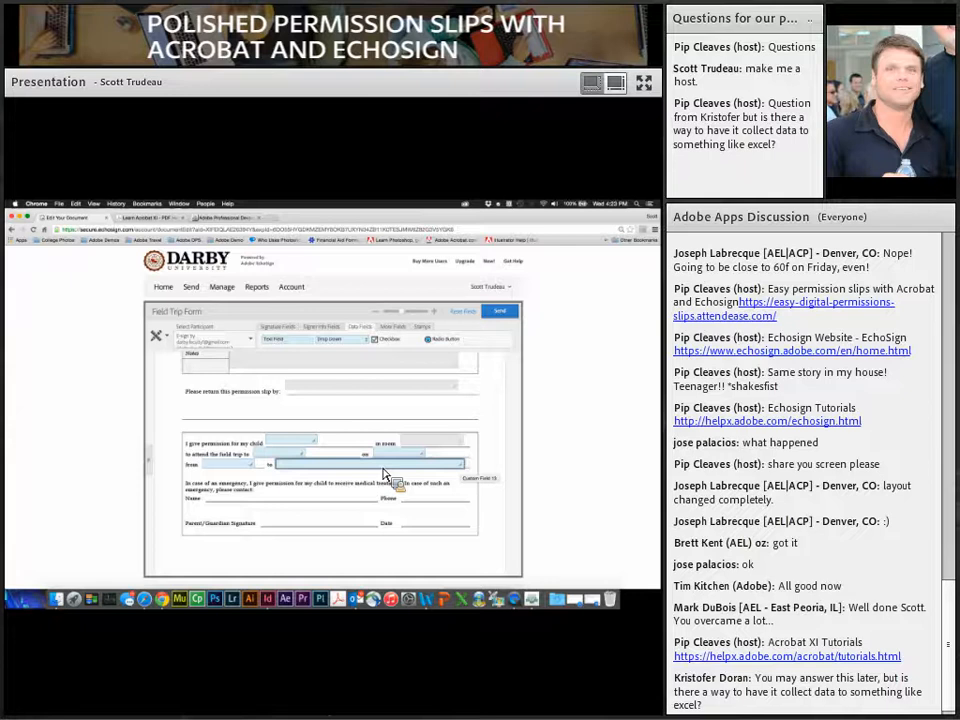
Step: Review the to-date field's settings, keeping entered value and no validation, and cancel
{"action": "double_click", "coordinate": [384, 474]}
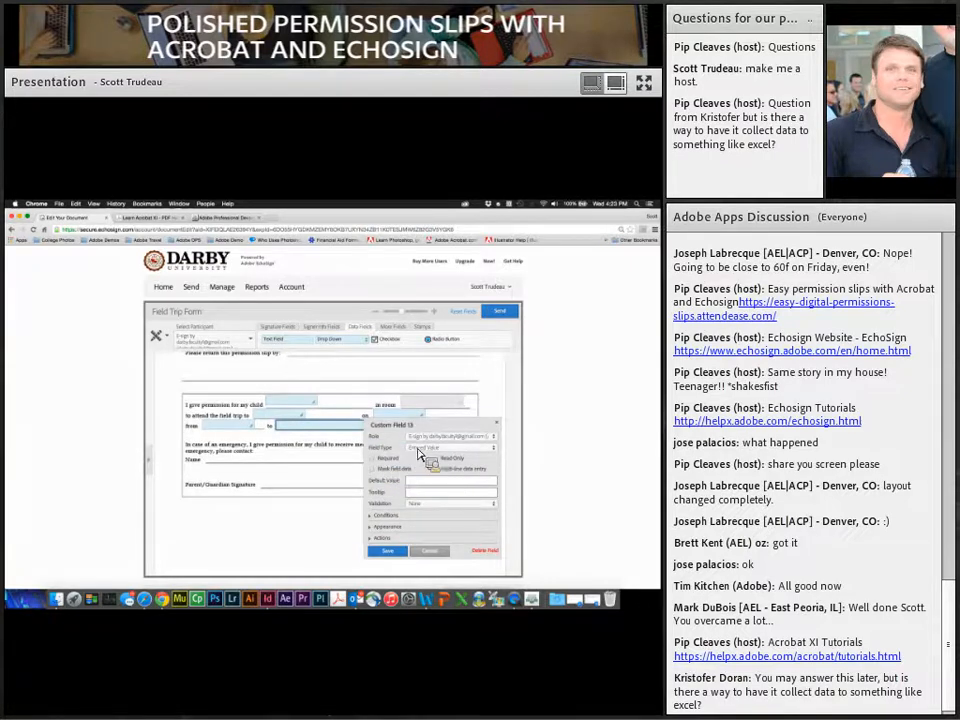
{"action": "left_click", "coordinate": [459, 449]}
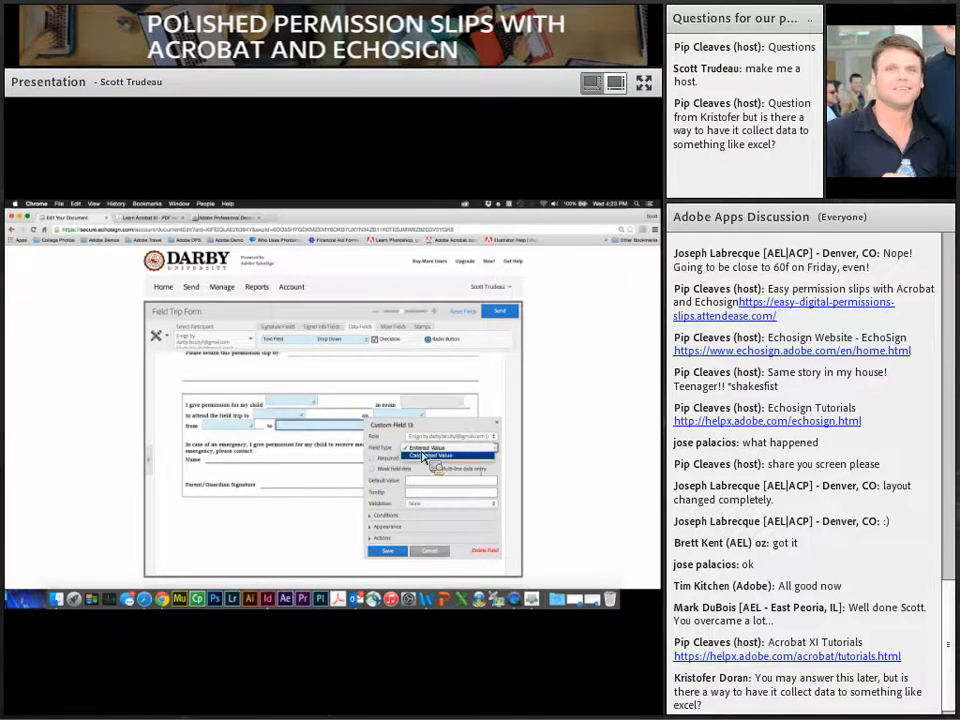
{"action": "left_click", "coordinate": [400, 484]}
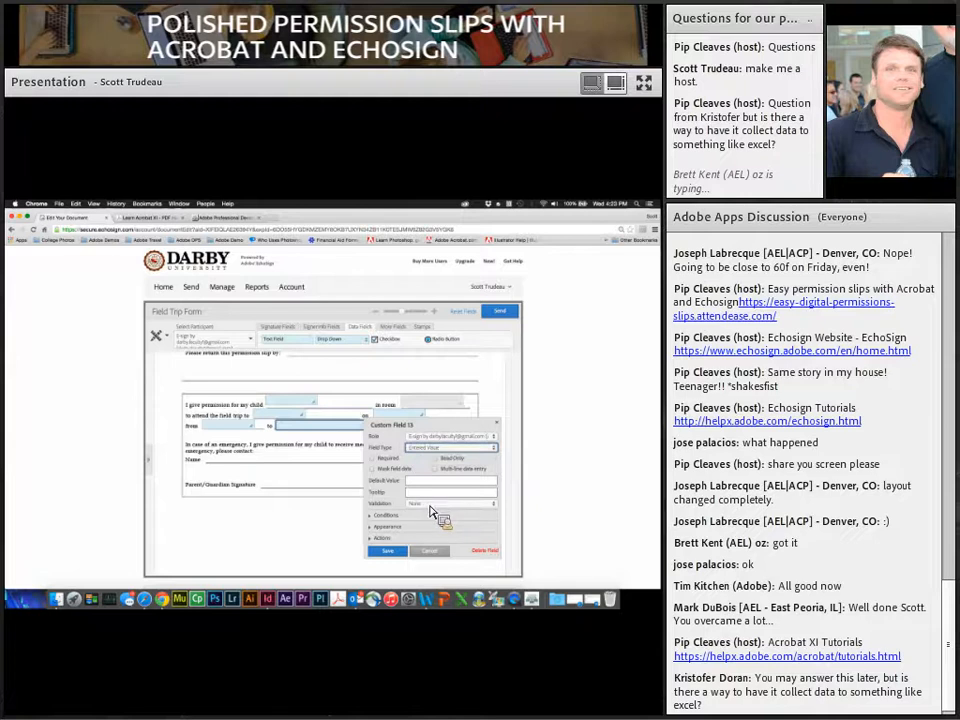
{"action": "left_click", "coordinate": [430, 505]}
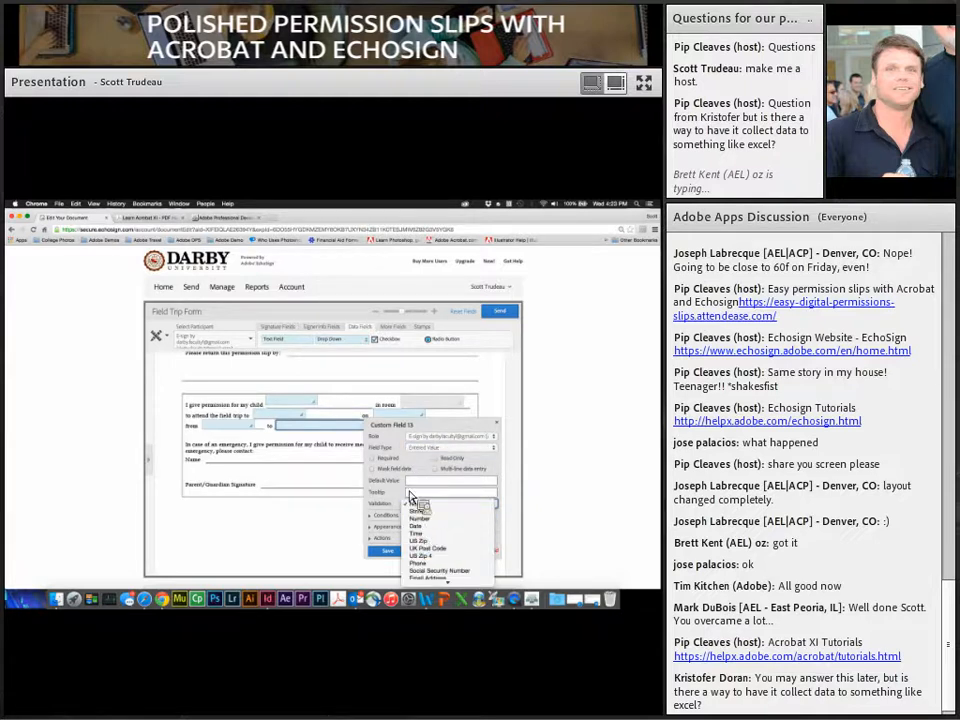
{"action": "left_click", "coordinate": [410, 500]}
{"action": "left_click", "coordinate": [427, 553]}
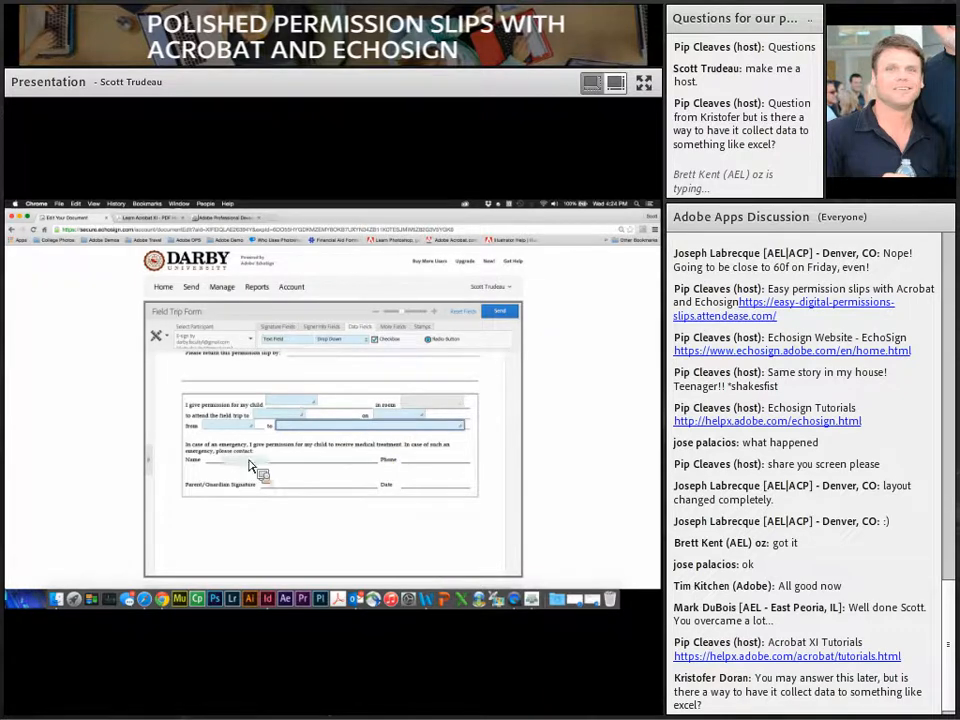
Step: Add emergency contact Name and Phone fields, validating the Phone field as a phone number
{"action": "mouse_move", "coordinate": [343, 349]}
{"action": "left_mouse_down"}
{"action": "mouse_move", "coordinate": [354, 347]}
{"action": "mouse_move", "coordinate": [339, 336]}
{"action": "mouse_move", "coordinate": [354, 456]}
{"action": "mouse_move", "coordinate": [342, 495]}
{"action": "mouse_move", "coordinate": [229, 493]}
{"action": "mouse_move", "coordinate": [418, 534]}
{"action": "mouse_move", "coordinate": [274, 493]}
{"action": "mouse_move", "coordinate": [298, 346]}
{"action": "mouse_move", "coordinate": [279, 430]}
{"action": "mouse_move", "coordinate": [287, 493]}
{"action": "mouse_move", "coordinate": [336, 340]}
{"action": "mouse_move", "coordinate": [314, 355]}
{"action": "mouse_move", "coordinate": [428, 460]}
{"action": "mouse_move", "coordinate": [447, 501]}
{"action": "left_mouse_up"}
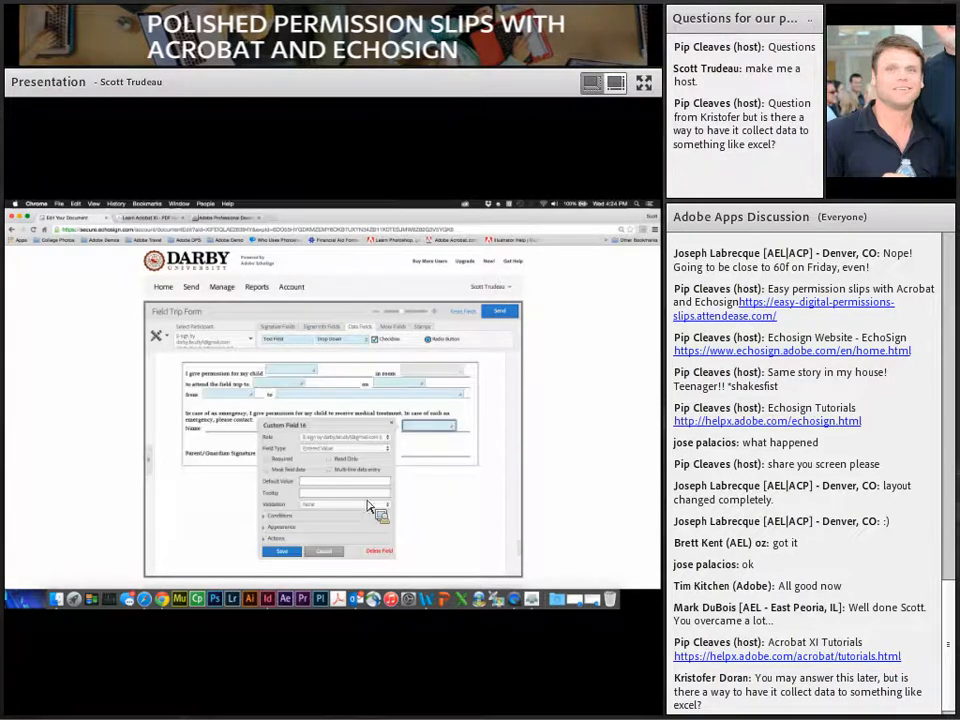
{"action": "left_click", "coordinate": [368, 510]}
{"action": "scroll", "coordinate": [350, 545], "scroll_direction": "down", "scroll_amount": 2}
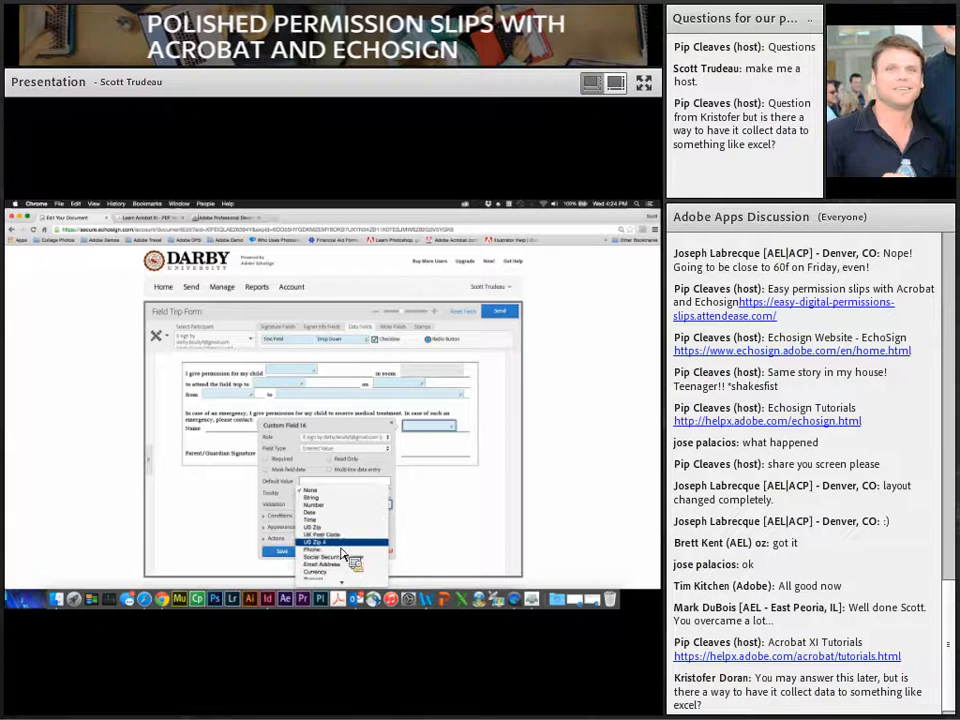
{"action": "left_click", "coordinate": [341, 550]}
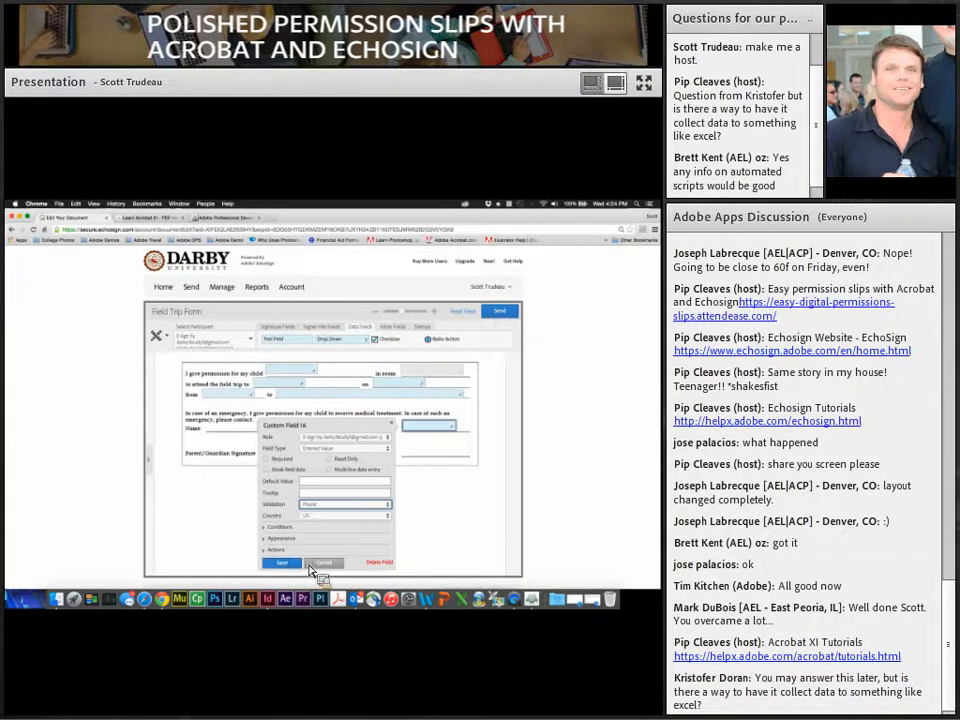
{"action": "left_click", "coordinate": [299, 562]}
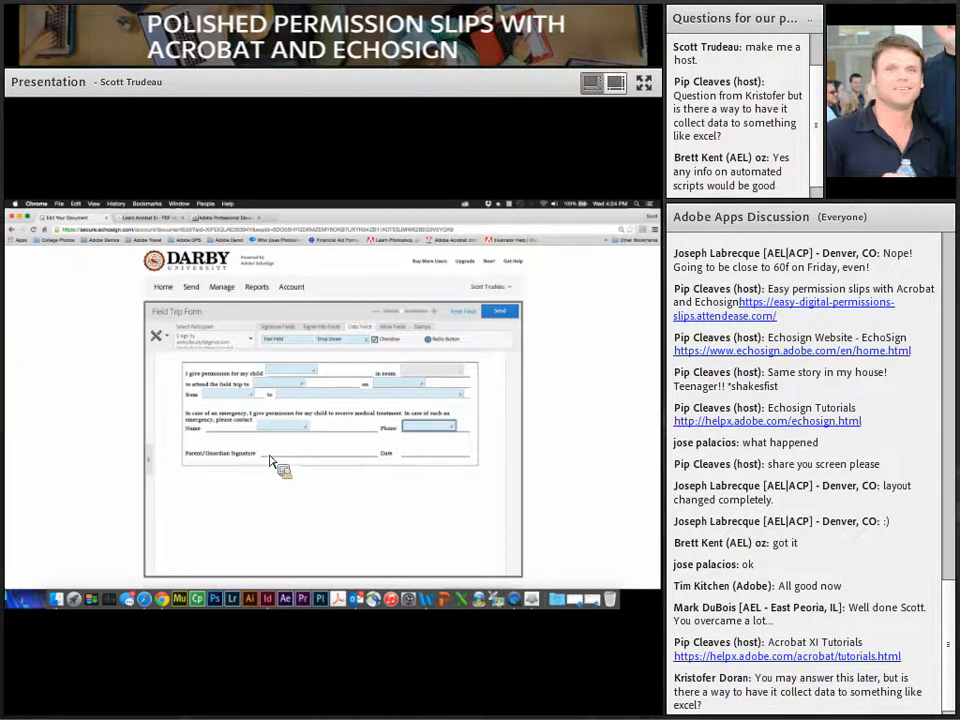
{"action": "left_click", "coordinate": [277, 327]}
Step: Add the parent signature field and the signer's Date field, then send the form
{"action": "left_click_drag", "start_coordinate": [296, 341], "coordinate": [300, 455]}
{"action": "left_click", "coordinate": [321, 327]}
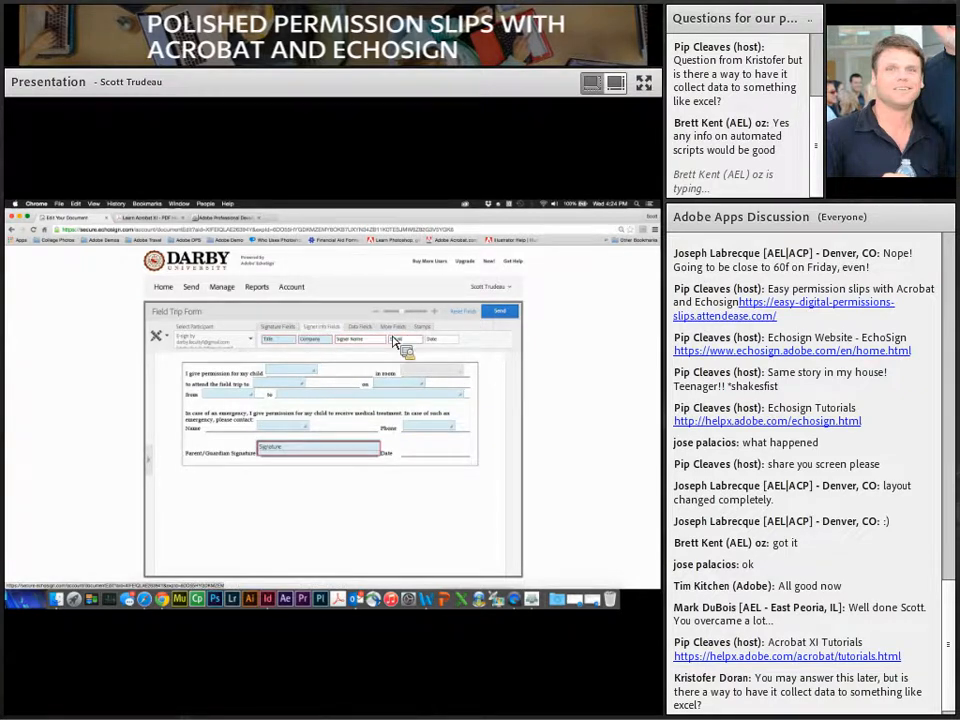
{"action": "left_click_drag", "start_coordinate": [438, 350], "coordinate": [417, 458]}
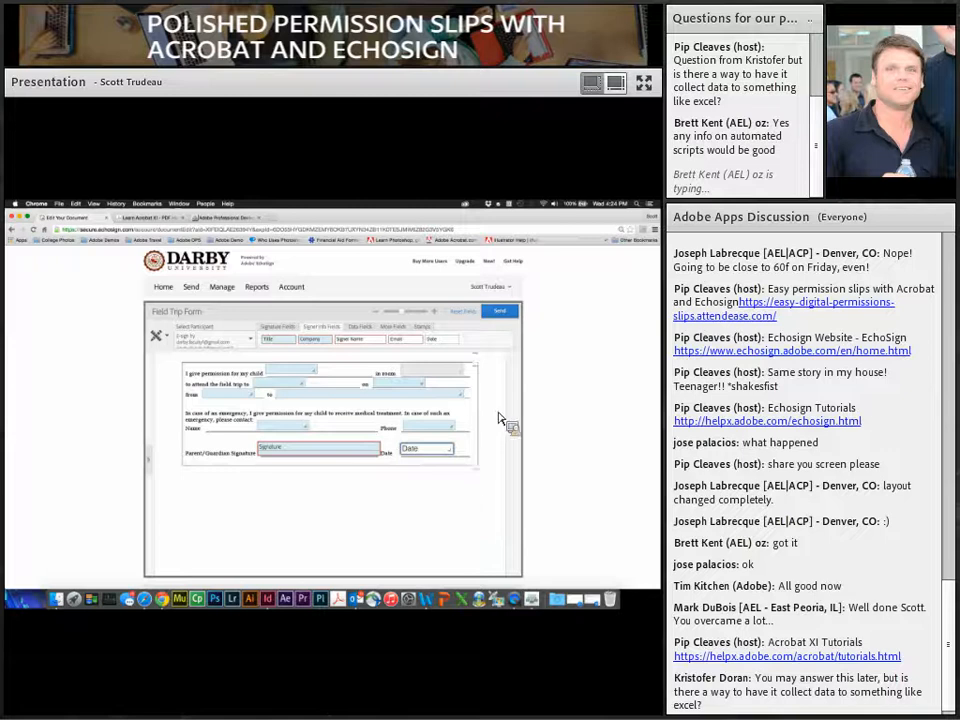
{"action": "scroll", "coordinate": [500, 400], "scroll_direction": "up", "scroll_amount": 3}
{"action": "left_click", "coordinate": [508, 314]}
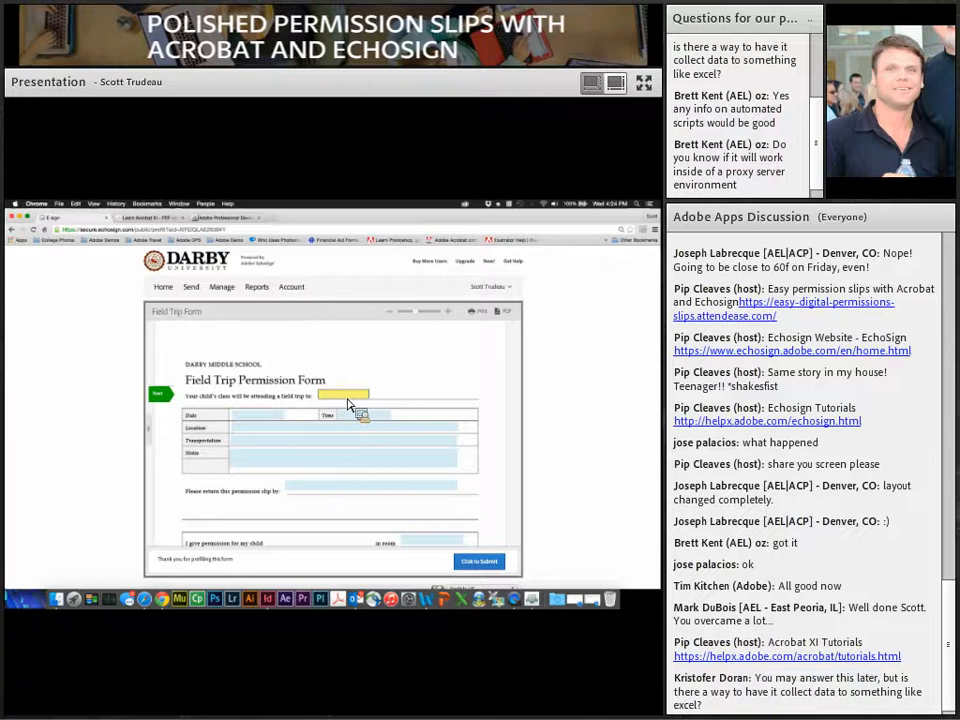
Step: Prefill Denver Zoo, the date 02/23/2015 and the time 11:00 - 4:00pm
{"action": "type", "text": "oo"}
{"action": "key", "text": "Tab"}
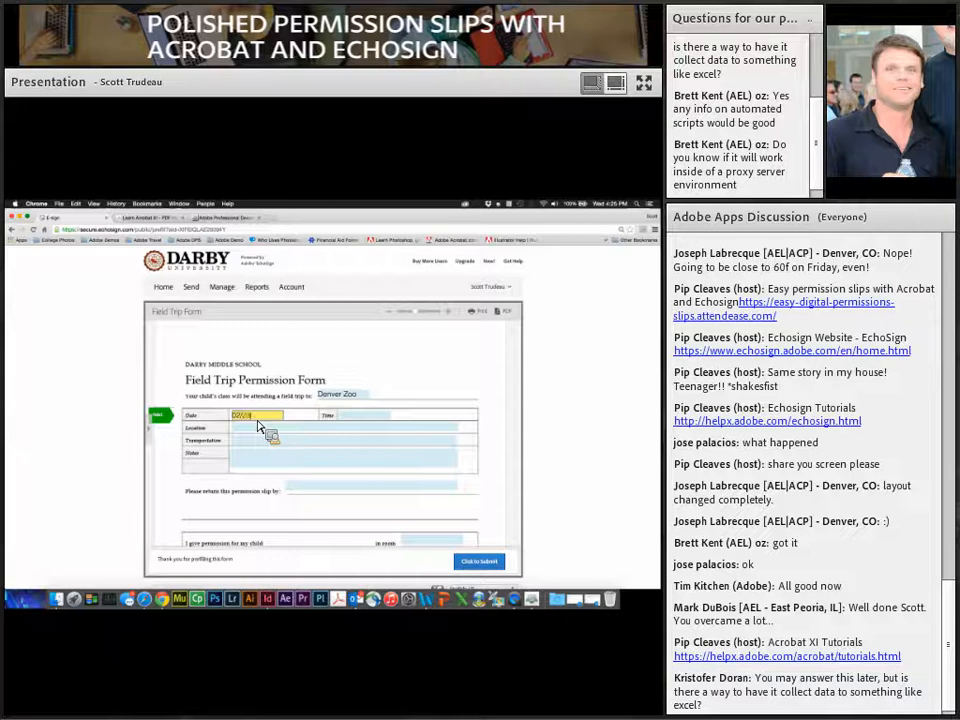
{"action": "type", "text": "02/23/2015"}
{"action": "key", "text": "Tab"}
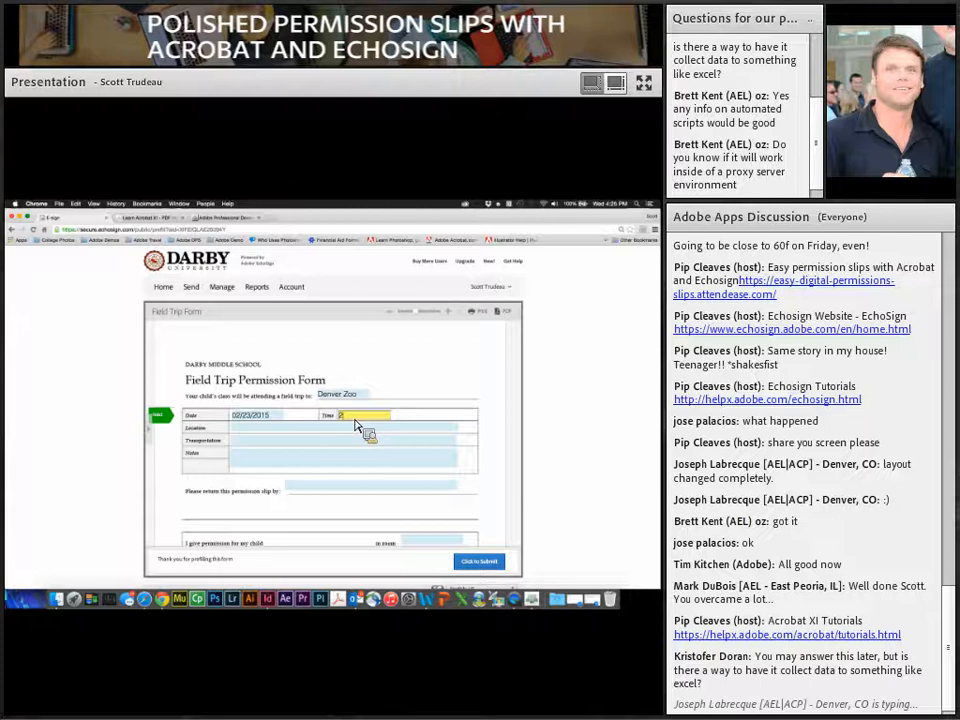
{"action": "key", "text": "BackSpace"}
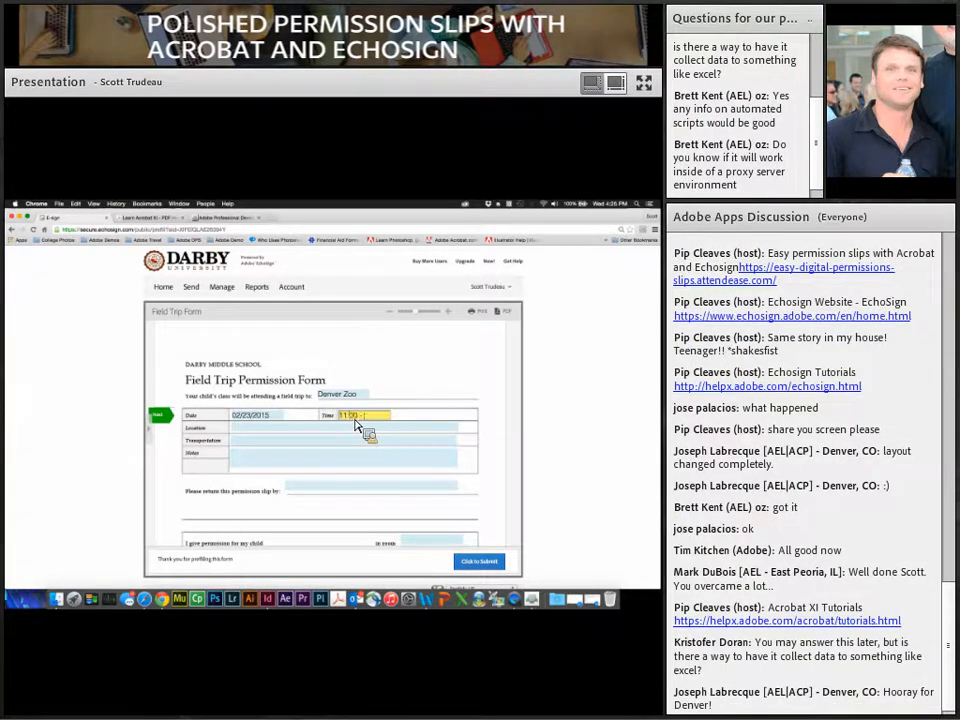
{"action": "type", "text": "m"}
Step: Fill in transportation Bus and the note 'Please bring some money.'
{"action": "left_click", "coordinate": [324, 428]}
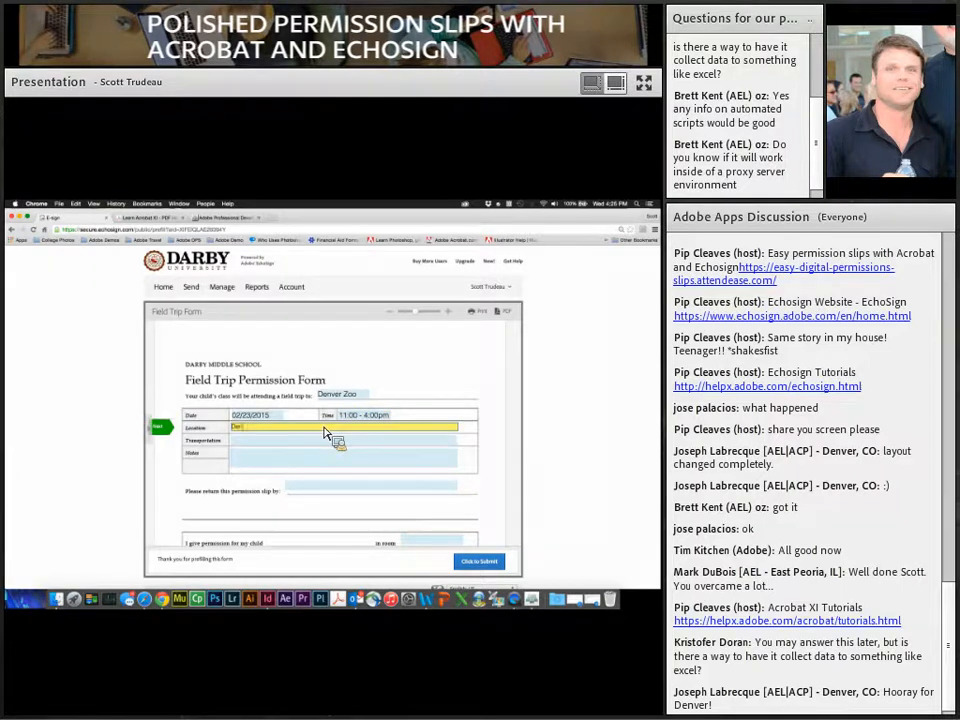
{"action": "left_click", "coordinate": [322, 444]}
{"action": "scroll", "coordinate": [322, 448], "scroll_direction": "down", "scroll_amount": 1}
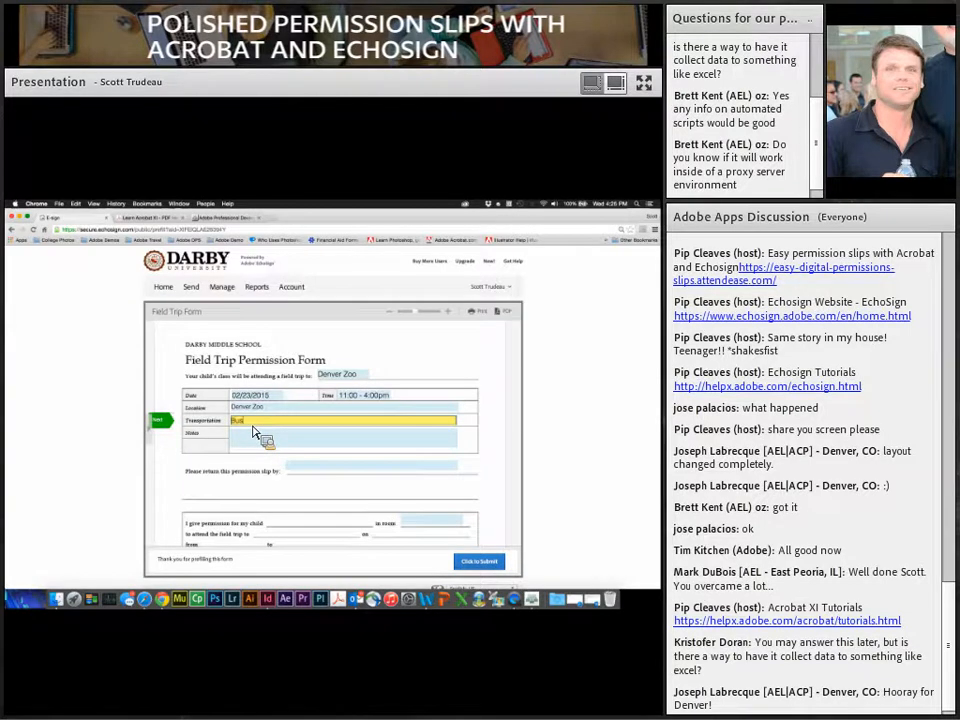
{"action": "left_click", "coordinate": [249, 447]}
{"action": "type", "text": "Pleas"}
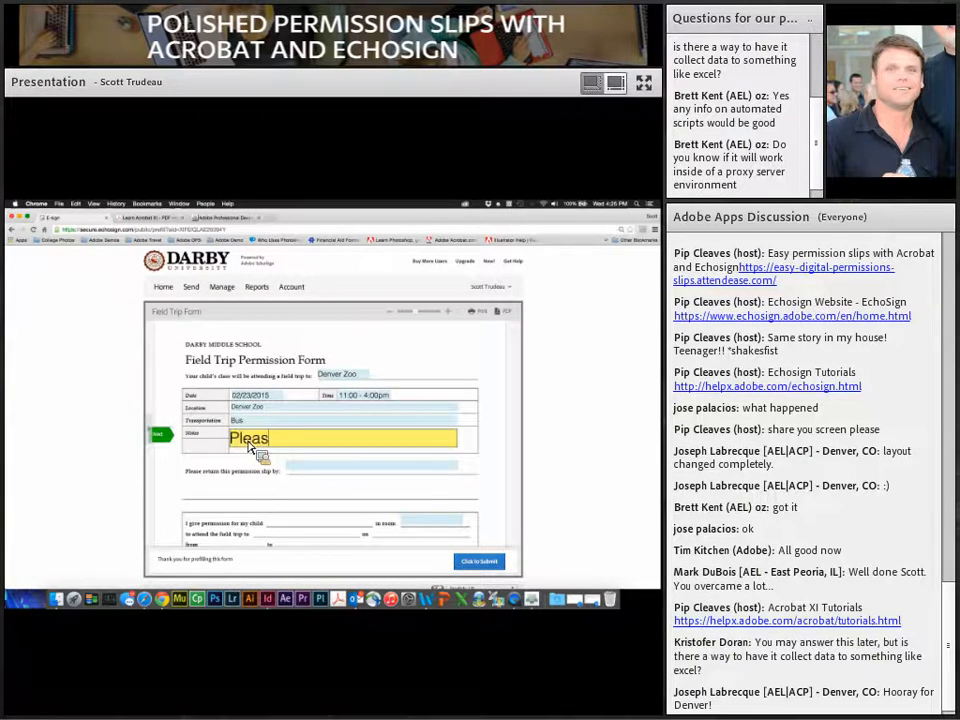
{"action": "type", "text": "e bring some money."}
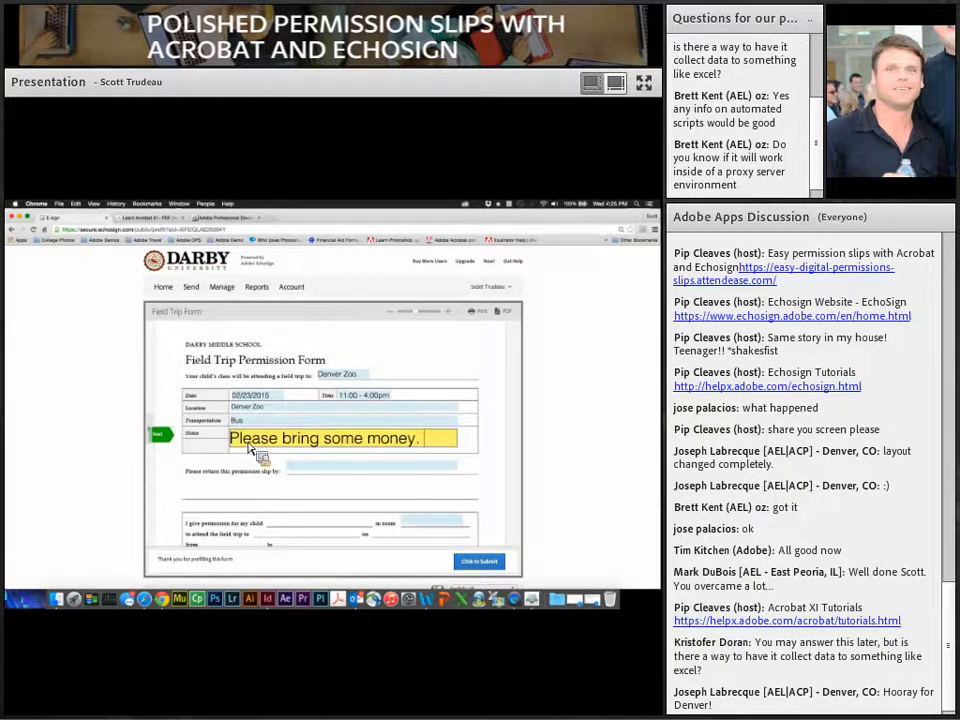
{"action": "key", "text": "Tab"}
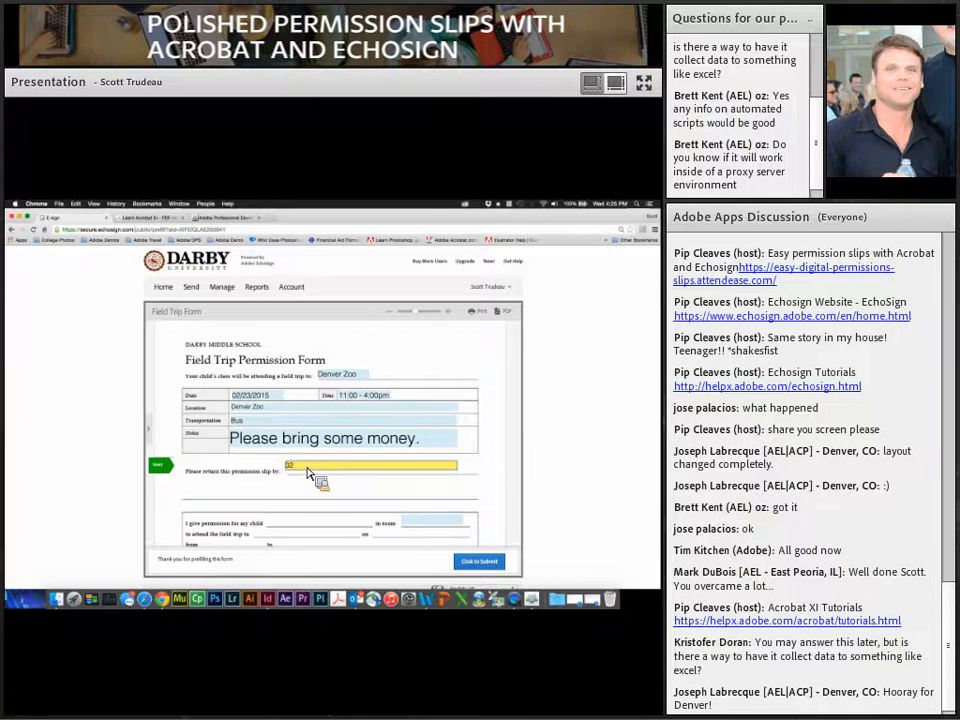
Step: Complete return-by date 02-01-2015, enter room 5B, and submit the prefilled form
{"action": "type", "text": "15"}
{"action": "scroll", "coordinate": [332, 480], "scroll_direction": "down", "scroll_amount": 3}
{"action": "left_click", "coordinate": [418, 454]}
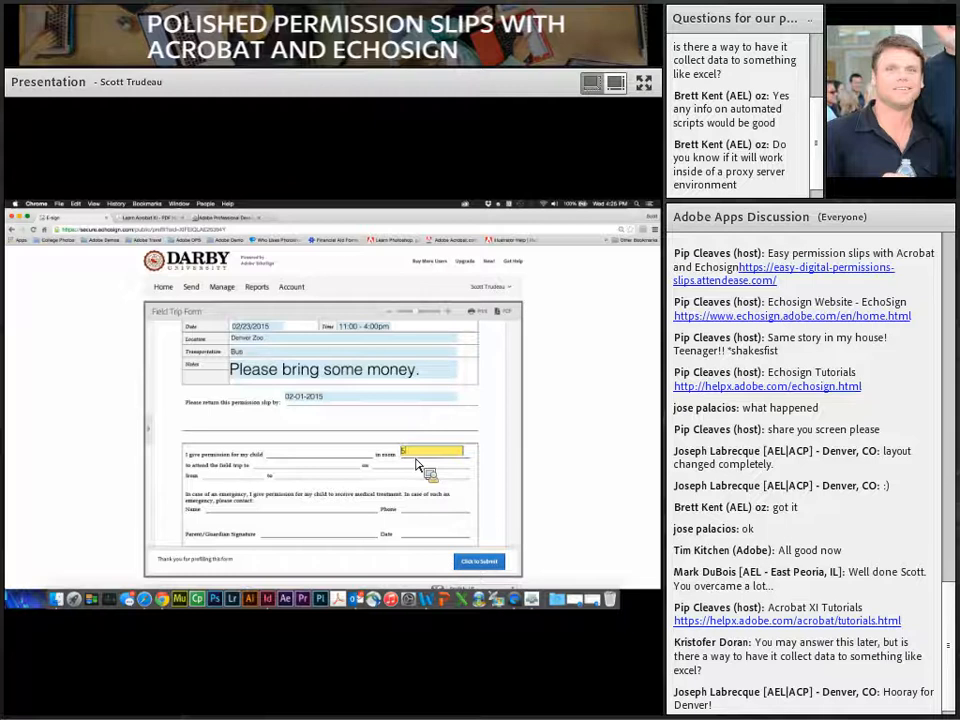
{"action": "type", "text": "5B"}
{"action": "scroll", "coordinate": [428, 476], "scroll_direction": "down", "scroll_amount": 2}
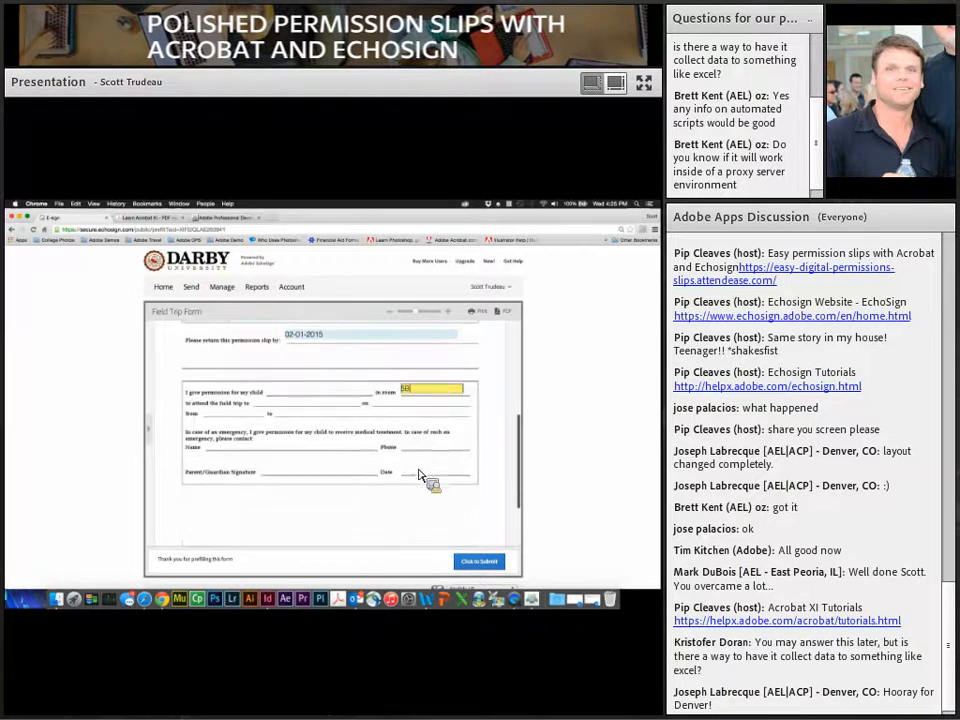
{"action": "scroll", "coordinate": [330, 437], "scroll_direction": "up", "scroll_amount": 2}
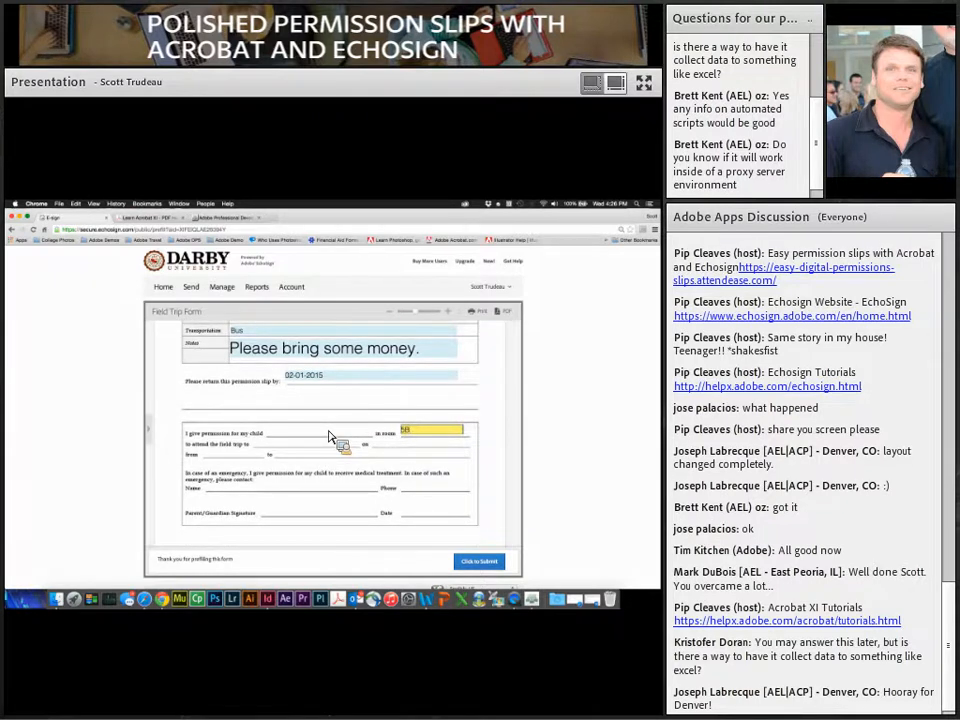
{"action": "scroll", "coordinate": [330, 437], "scroll_direction": "down", "scroll_amount": 3}
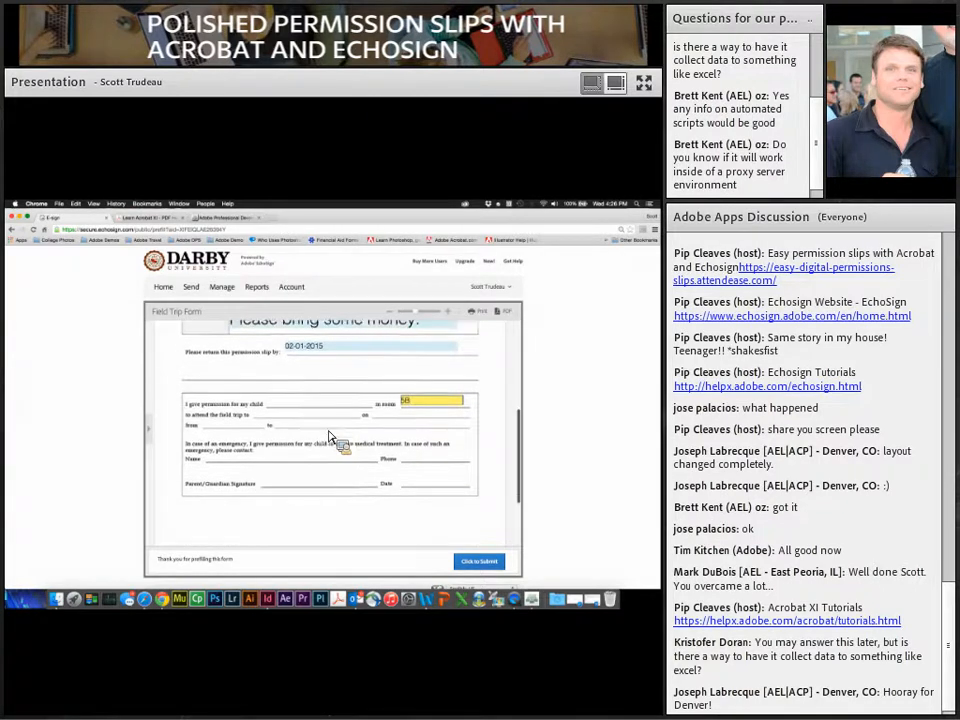
{"action": "left_click", "coordinate": [475, 558]}
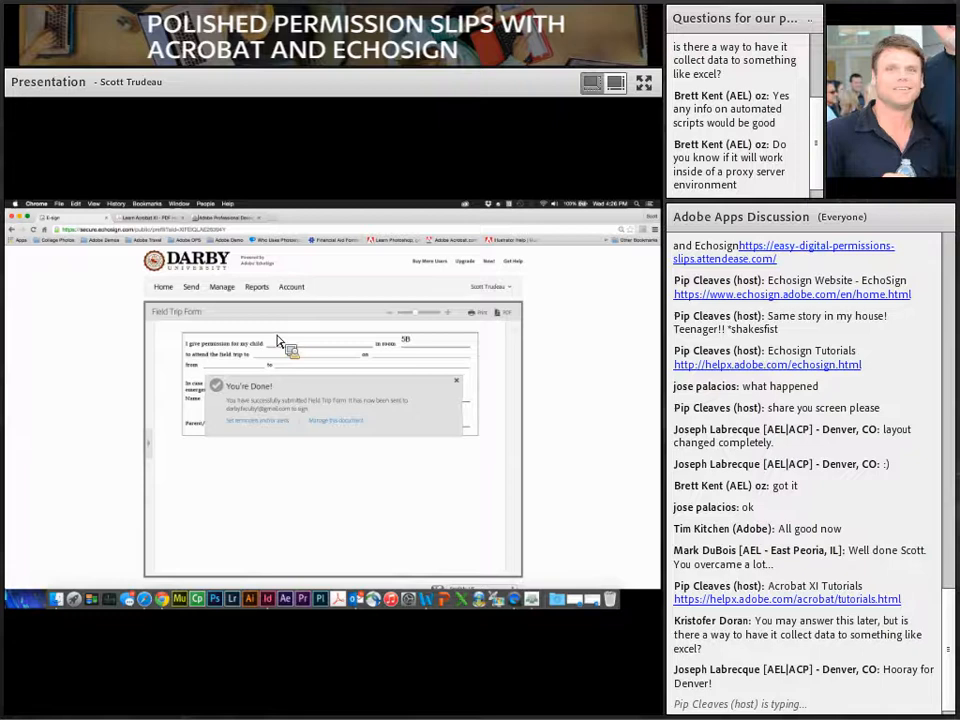
Step: Go from Home to the Manage tab and preview the Field Trip Form under Out for Signature
{"action": "left_click", "coordinate": [175, 293]}
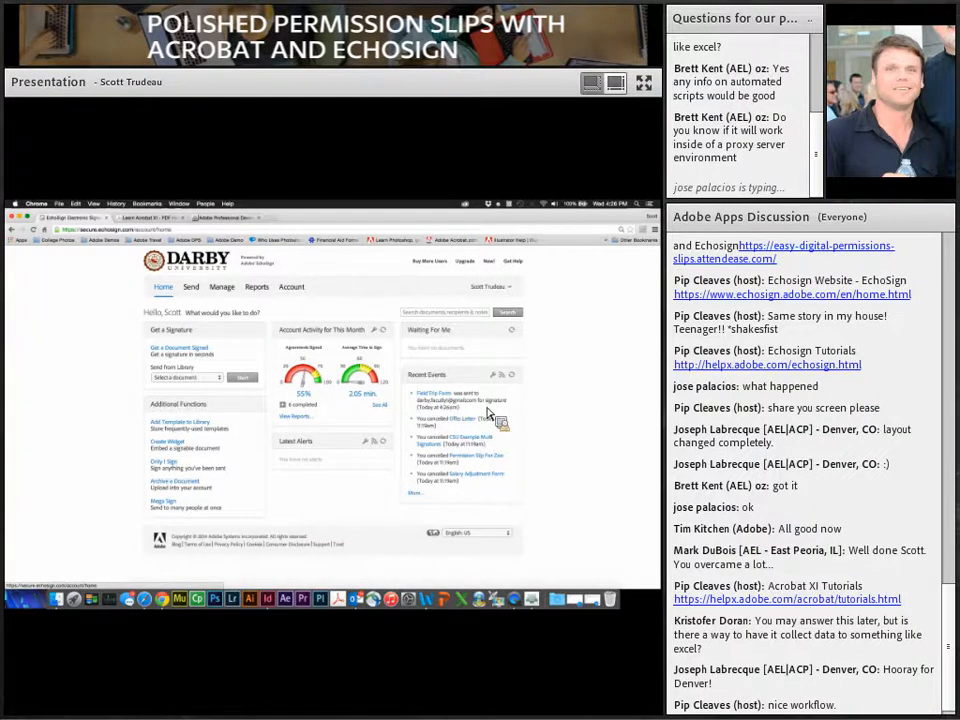
{"action": "left_click", "coordinate": [222, 288]}
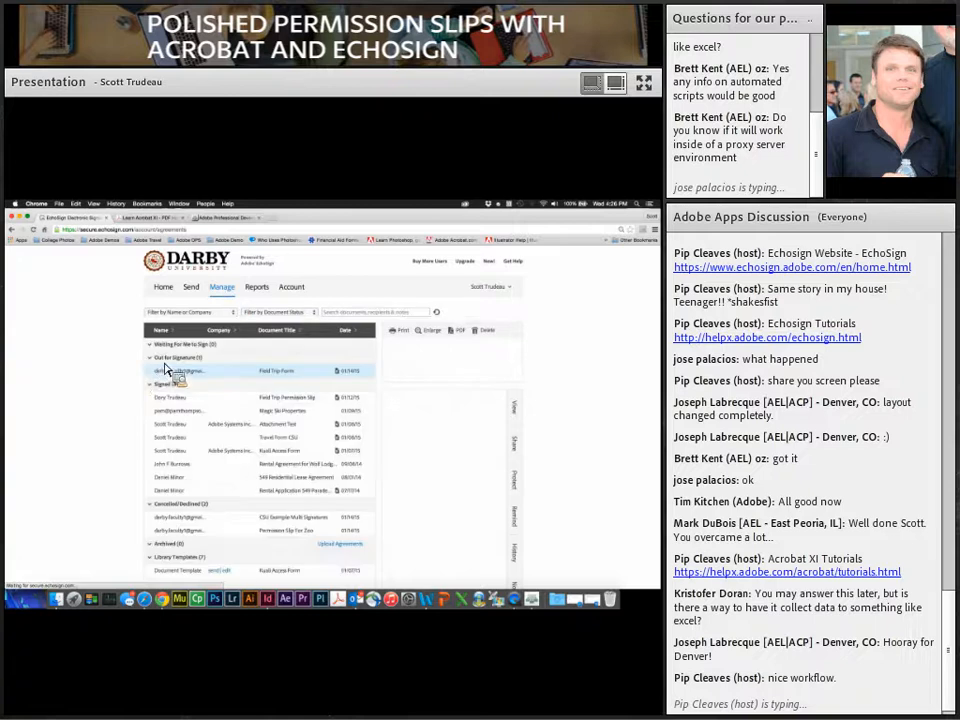
{"action": "left_click", "coordinate": [129, 375]}
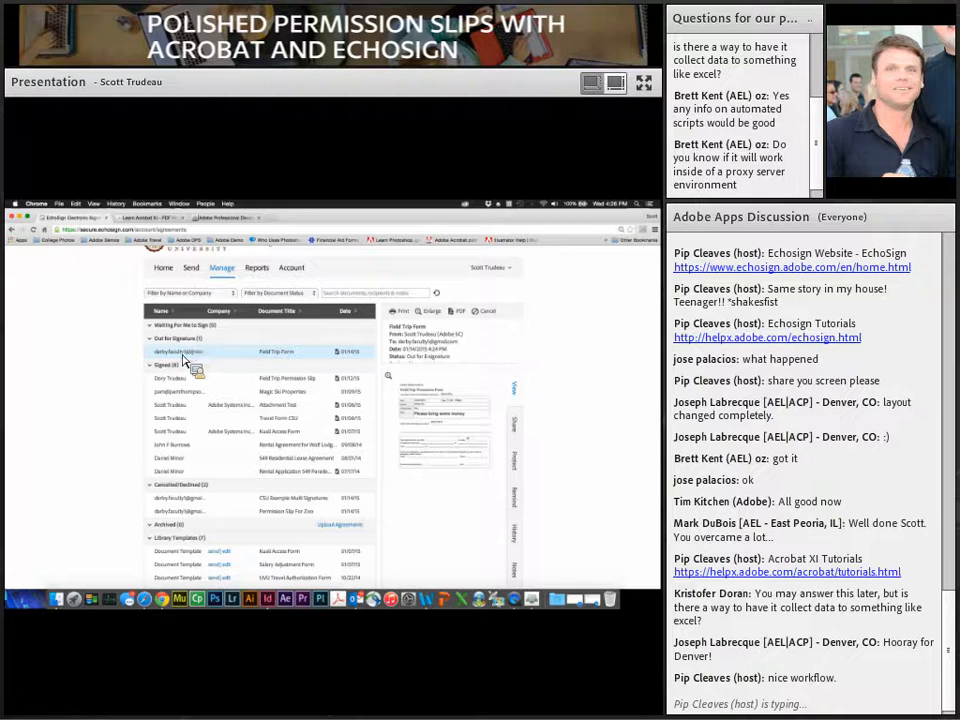
Step: Scroll down and back up through the signed Field Trip Form agreement page
{"action": "scroll", "coordinate": [193, 360], "scroll_direction": "down", "scroll_amount": 3}
{"action": "scroll", "coordinate": [190, 352], "scroll_direction": "up", "scroll_amount": 2}
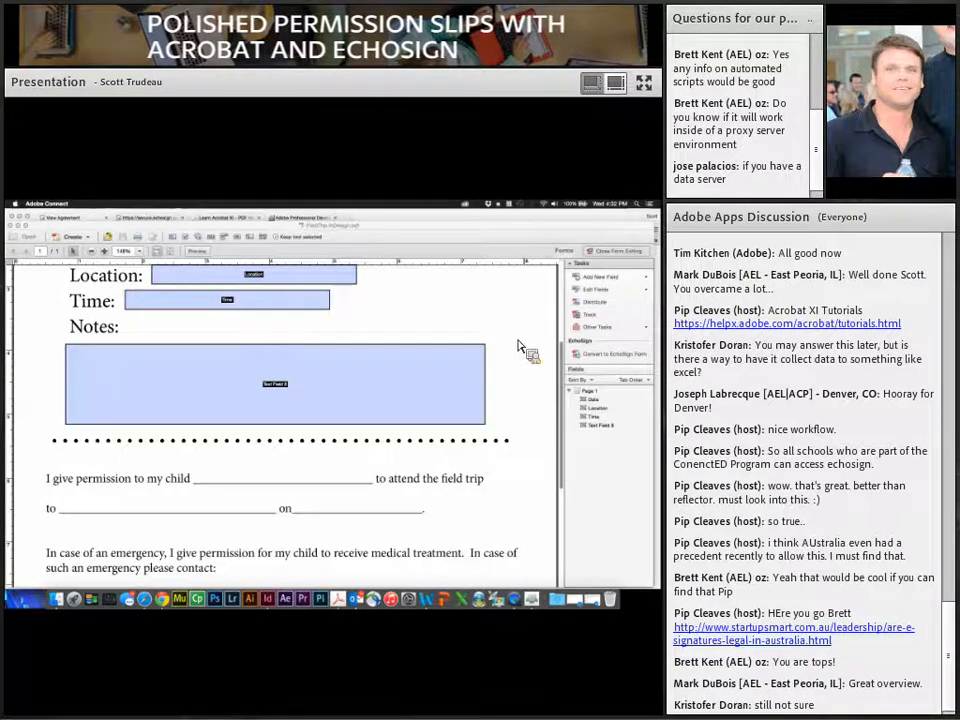
Step: Open the Manage agreements list from Home, with the signed Field Trip Form previewed under Signed
{"action": "left_click", "coordinate": [181, 576]}
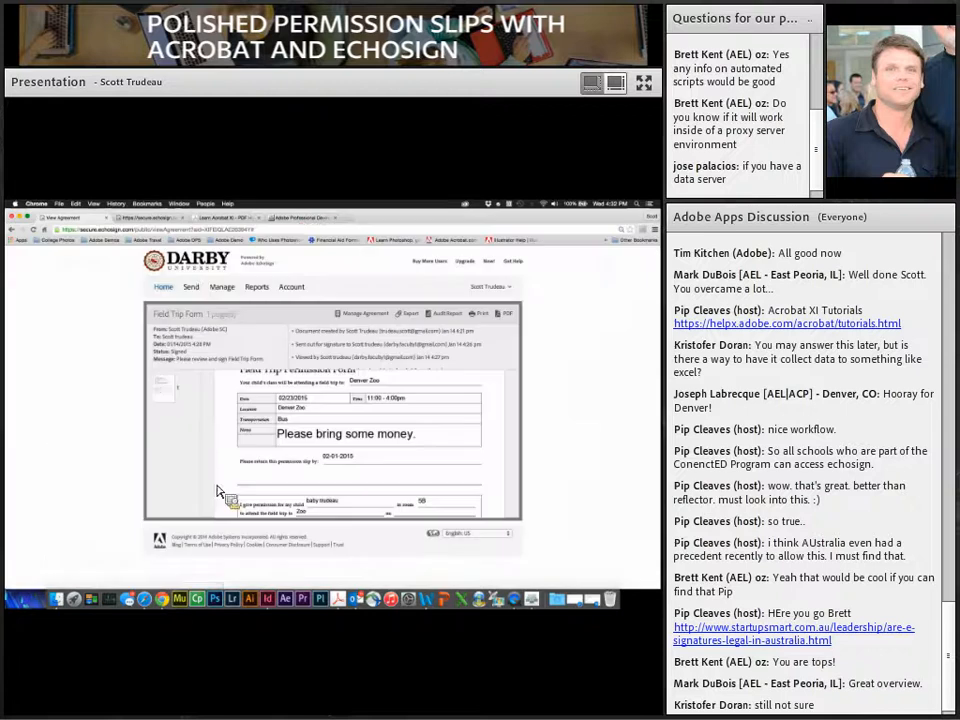
{"action": "left_click", "coordinate": [166, 290]}
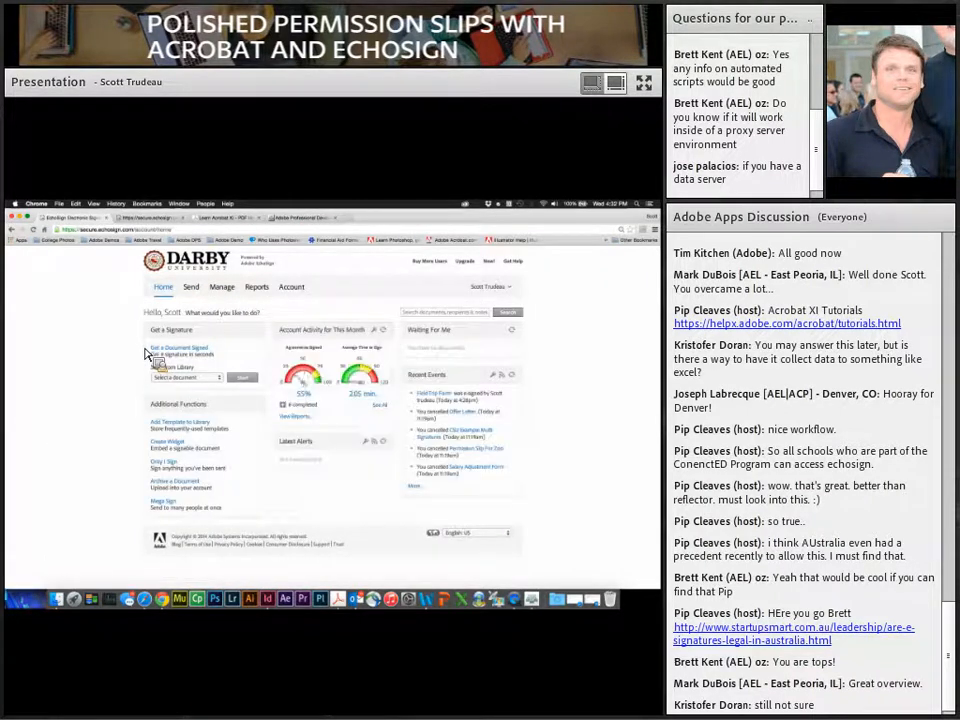
{"action": "left_click", "coordinate": [224, 288]}
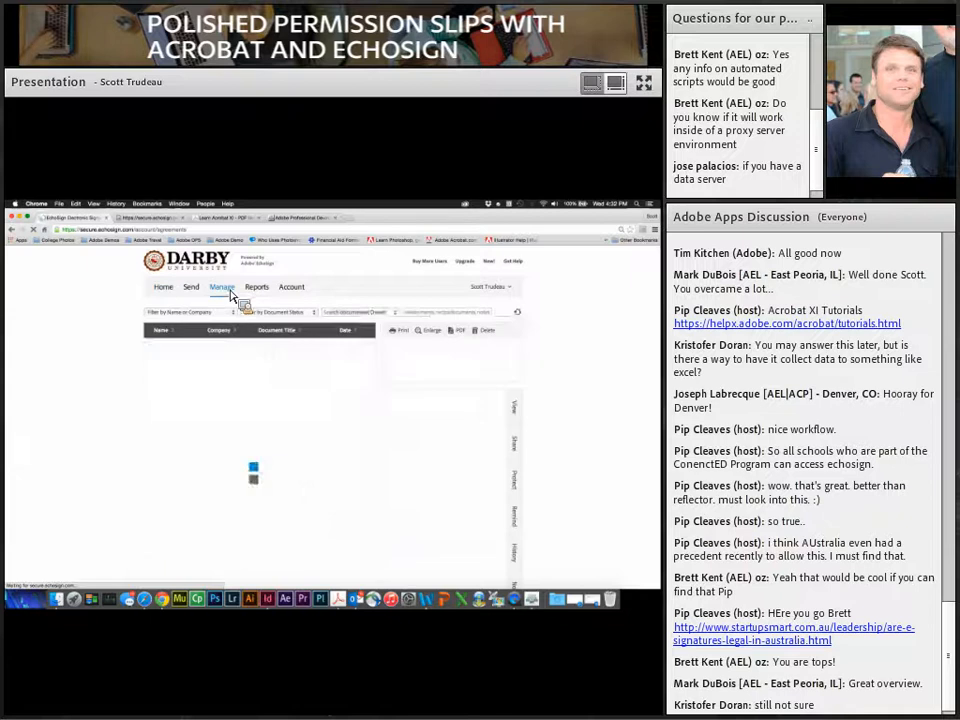
{"action": "scroll", "coordinate": [313, 427], "scroll_direction": "down", "scroll_amount": 1}
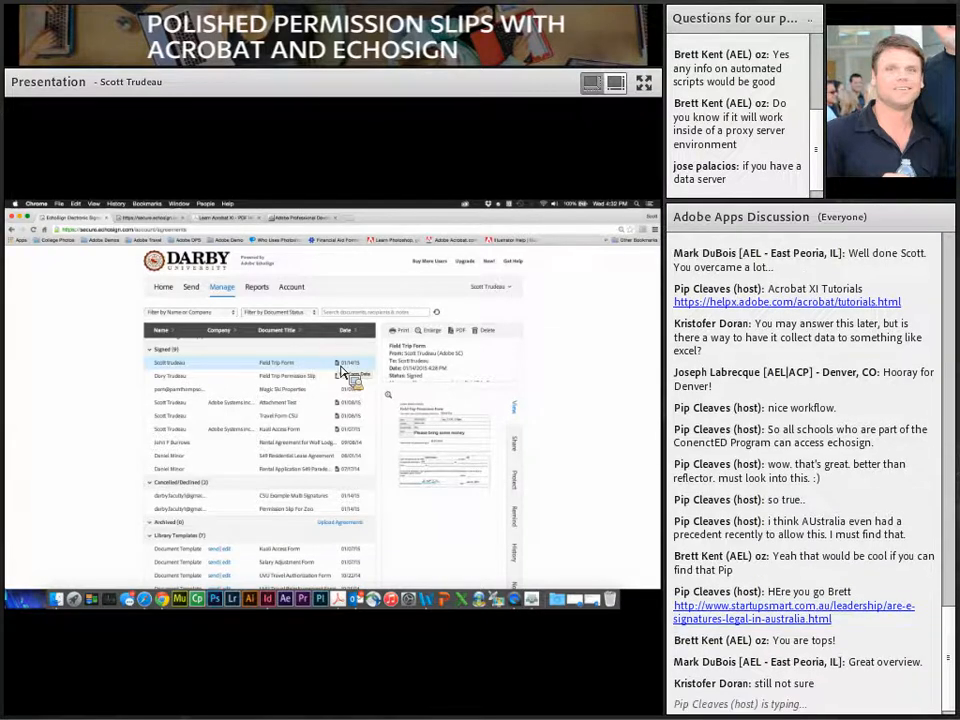
Step: Export the agreements report as report (8).csv and return to the Manage list
{"action": "left_click", "coordinate": [340, 374]}
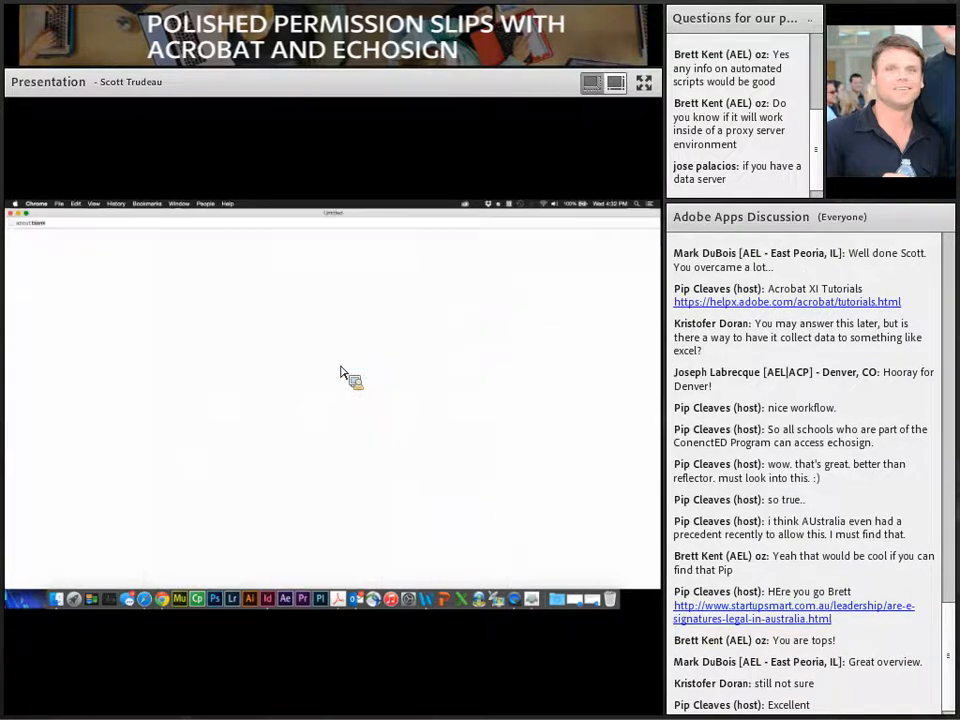
{"action": "left_click_drag", "start_coordinate": [31, 582], "coordinate": [15, 222]}
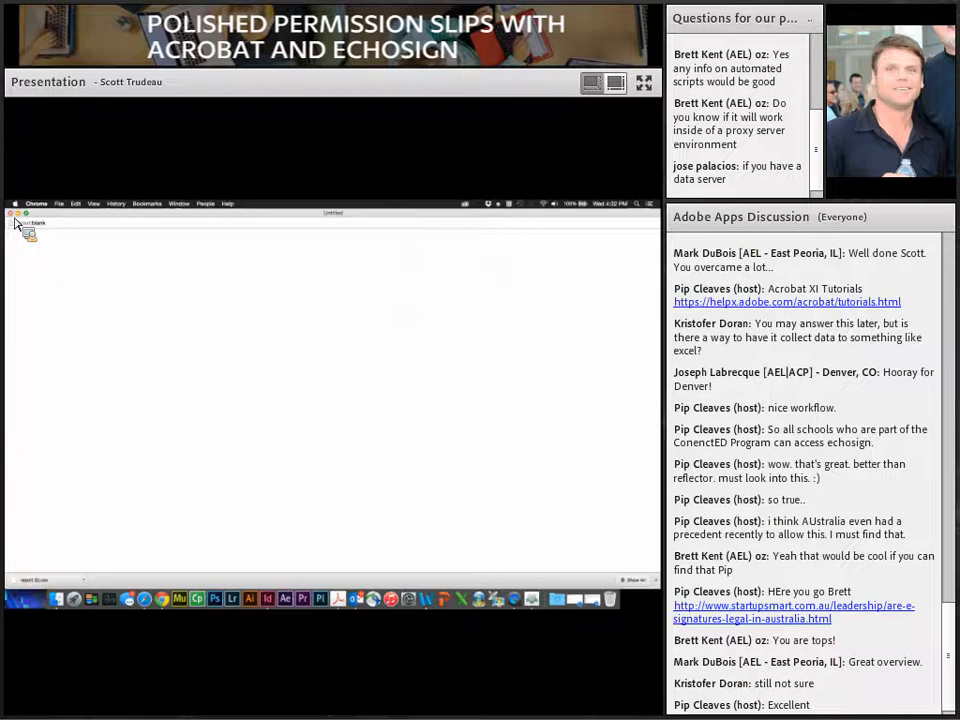
{"action": "left_click_drag", "start_coordinate": [15, 222], "coordinate": [103, 331]}
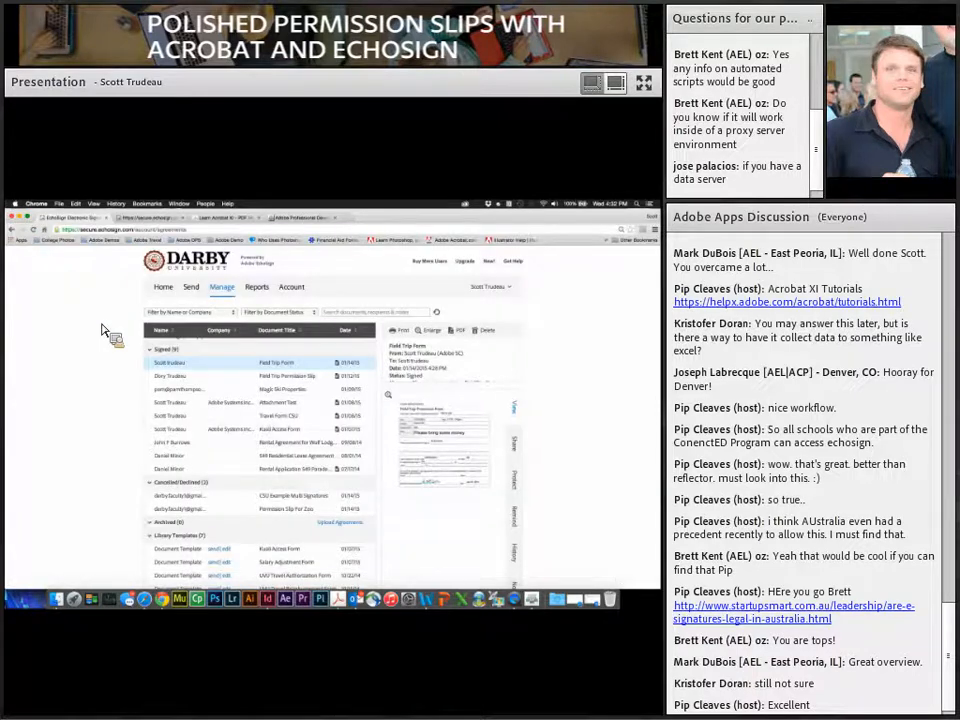